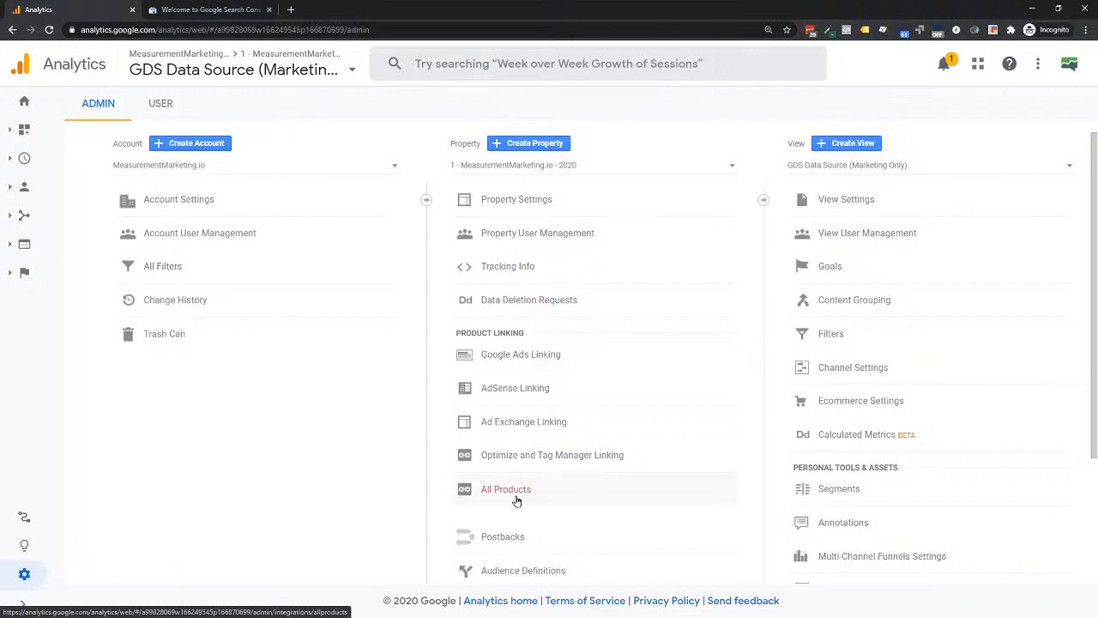
Open the Search Console link settings from the property's list of all linked products
{"action": "left_click", "coordinate": [517, 498]}
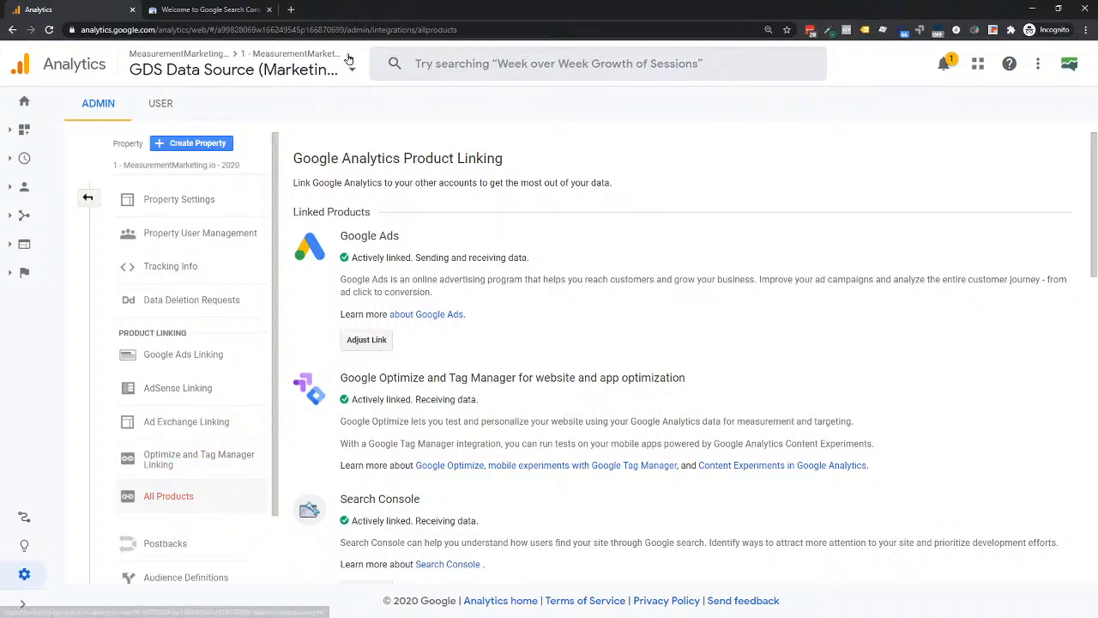
{"action": "scroll", "coordinate": [382, 434], "scroll_direction": "down", "scroll_amount": 3}
{"action": "scroll", "coordinate": [382, 434], "scroll_direction": "down", "scroll_amount": 1}
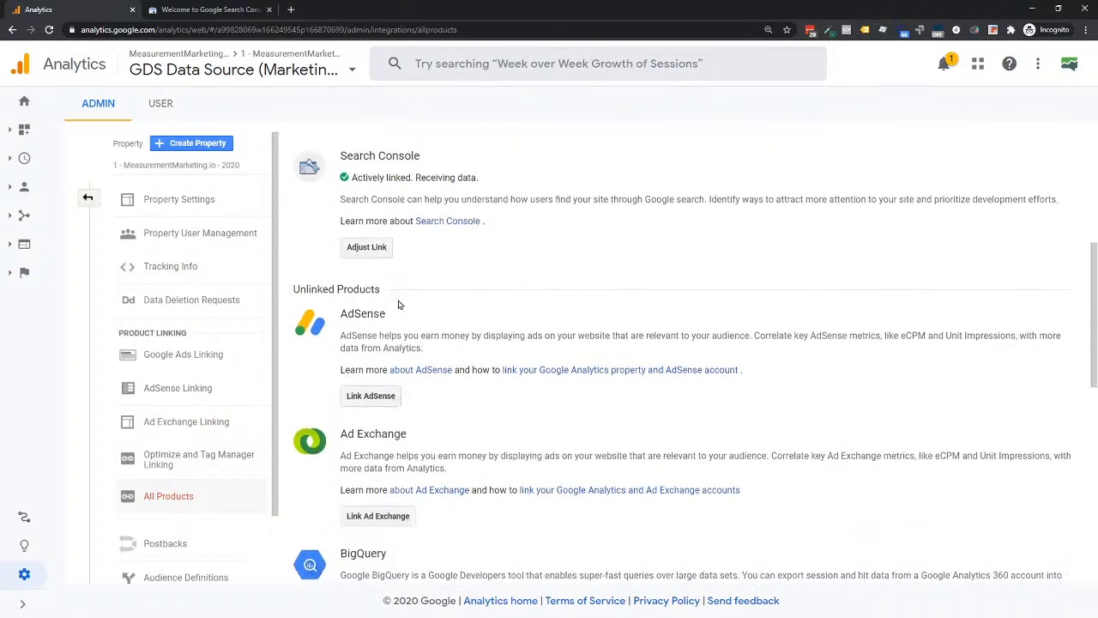
{"action": "scroll", "coordinate": [397, 304], "scroll_direction": "up", "scroll_amount": 2}
{"action": "left_click_drag", "start_coordinate": [342, 327], "coordinate": [427, 335]}
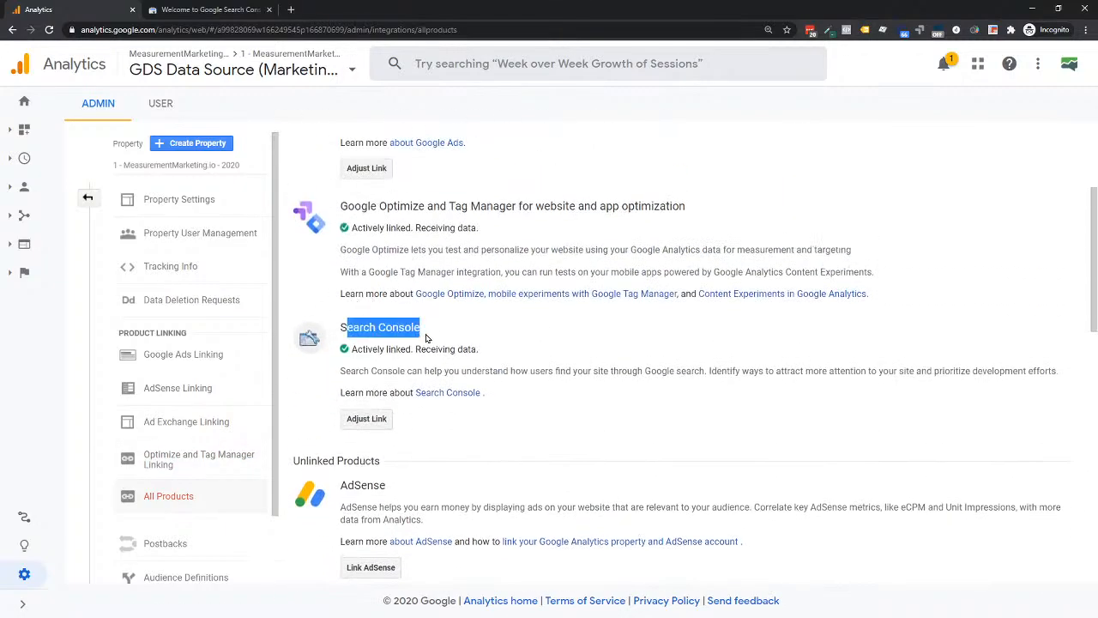
{"action": "left_click", "coordinate": [352, 418]}
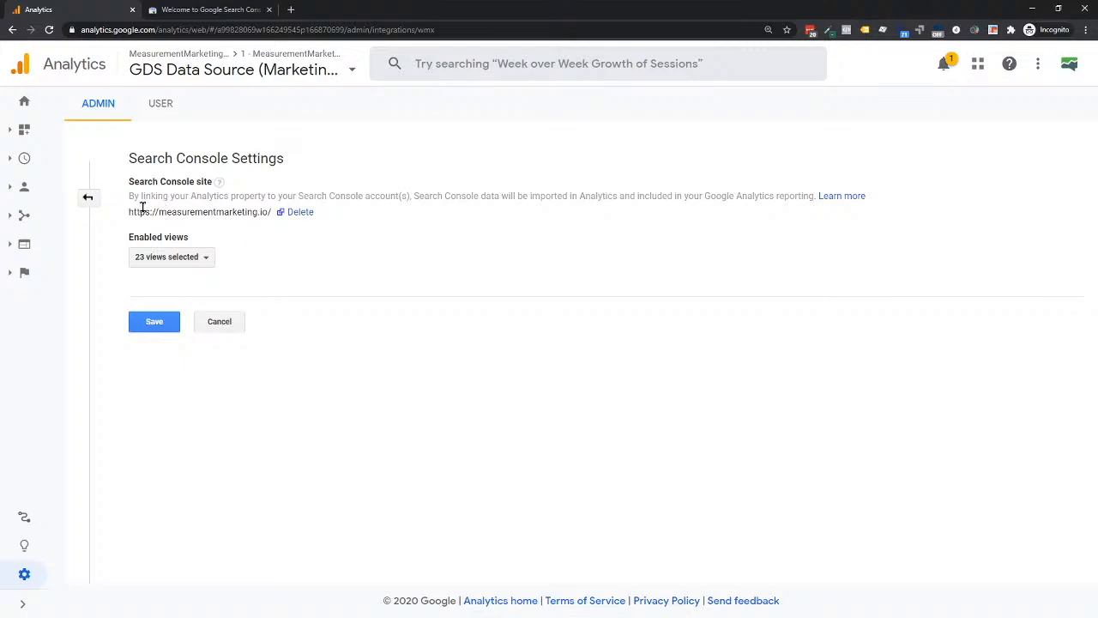
Examine the linked Search Console site URL and the enabled views in the Search Console settings
{"action": "left_click_drag", "start_coordinate": [129, 212], "coordinate": [267, 215]}
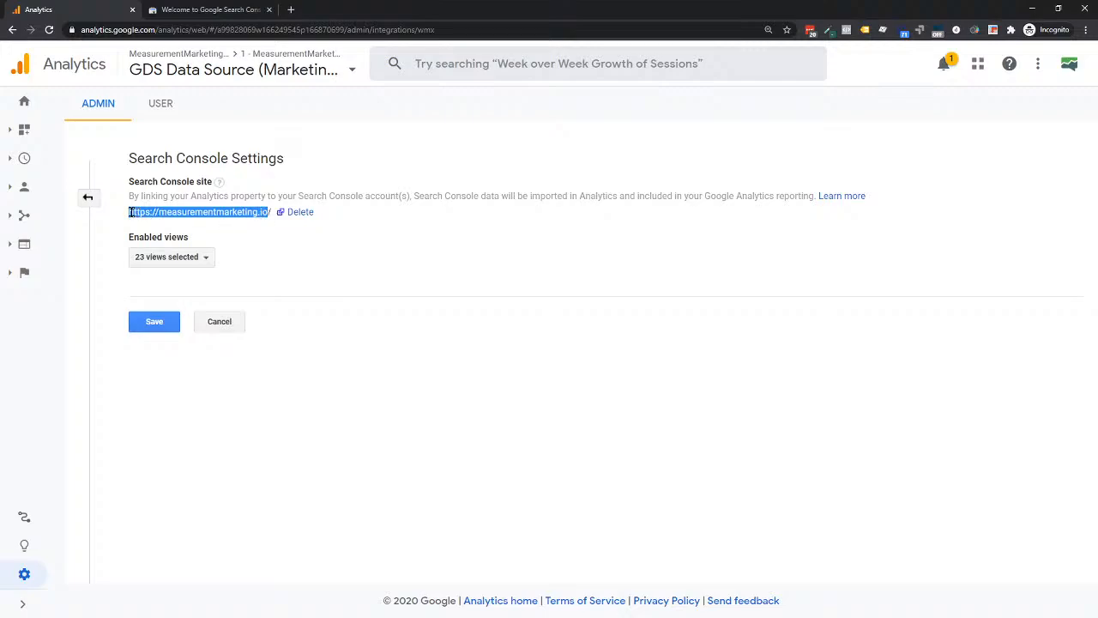
{"action": "left_click", "coordinate": [226, 215]}
{"action": "left_click_drag", "start_coordinate": [139, 212], "coordinate": [265, 224]}
{"action": "left_click", "coordinate": [265, 230]}
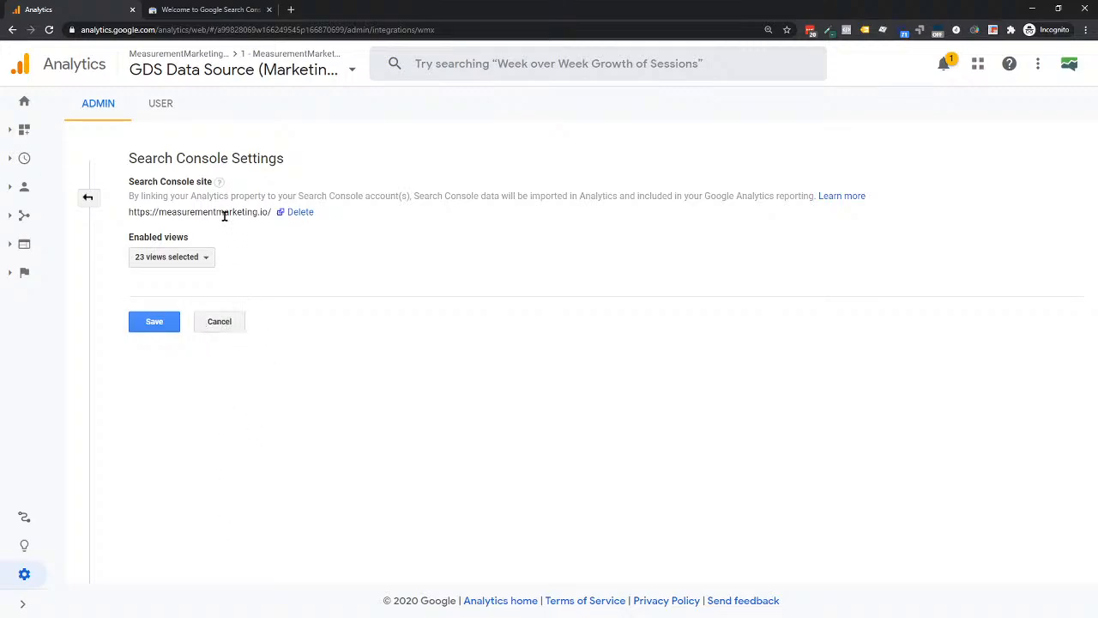
{"action": "left_click", "coordinate": [194, 261]}
{"action": "left_click", "coordinate": [262, 251]}
Switch to Google Search Console, open the measurementmarketing.io domain property and dismiss the notices on its overview
{"action": "left_click", "coordinate": [188, 12]}
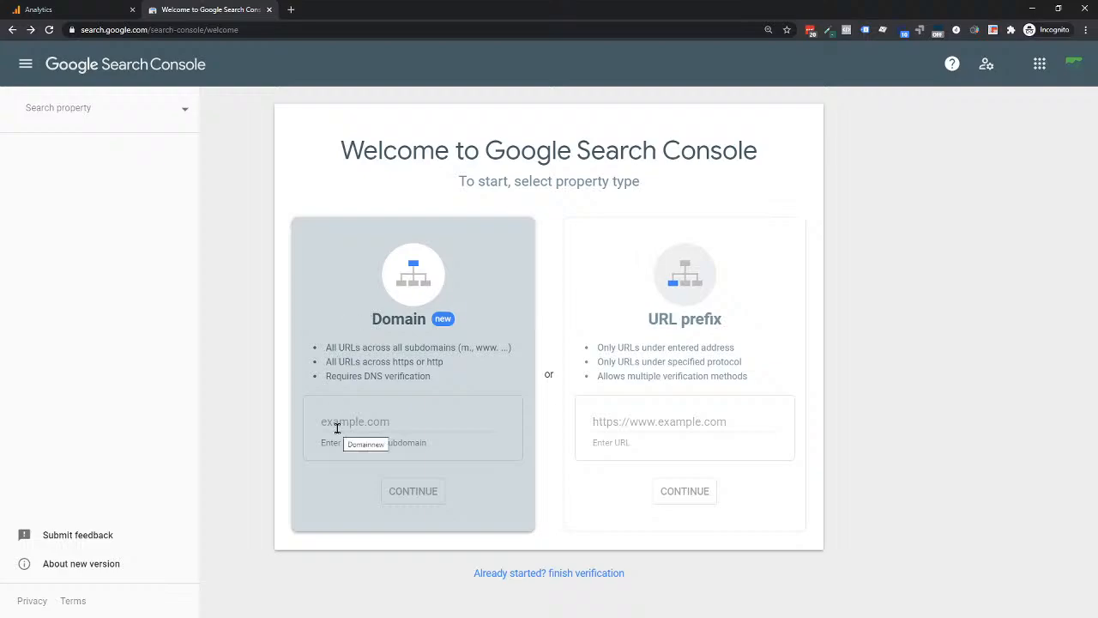
{"action": "left_click", "coordinate": [163, 107]}
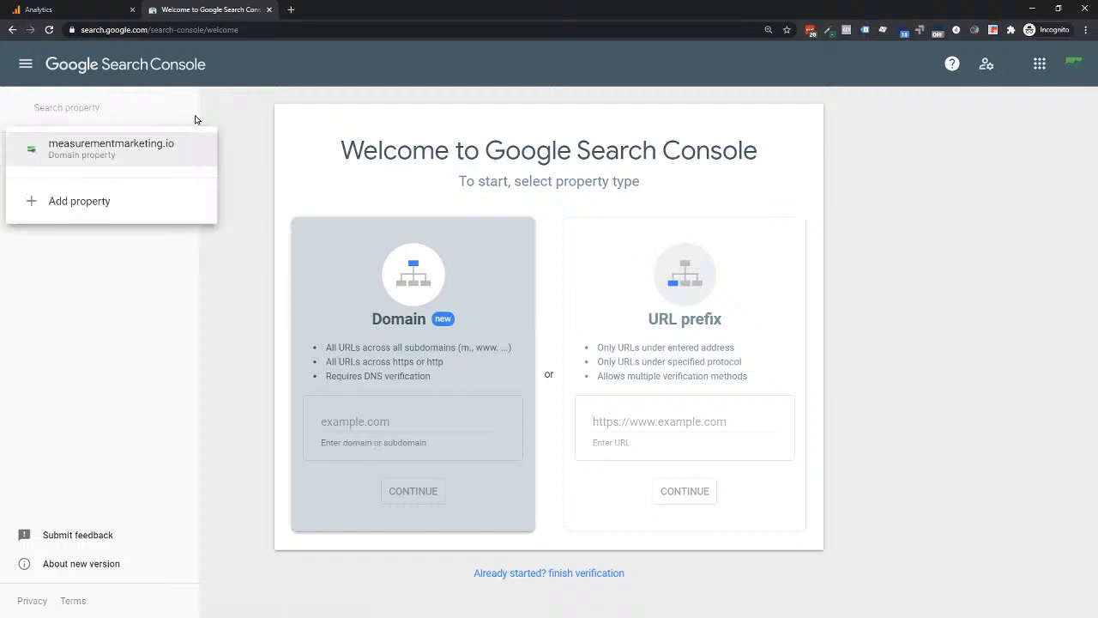
{"action": "left_click", "coordinate": [120, 154]}
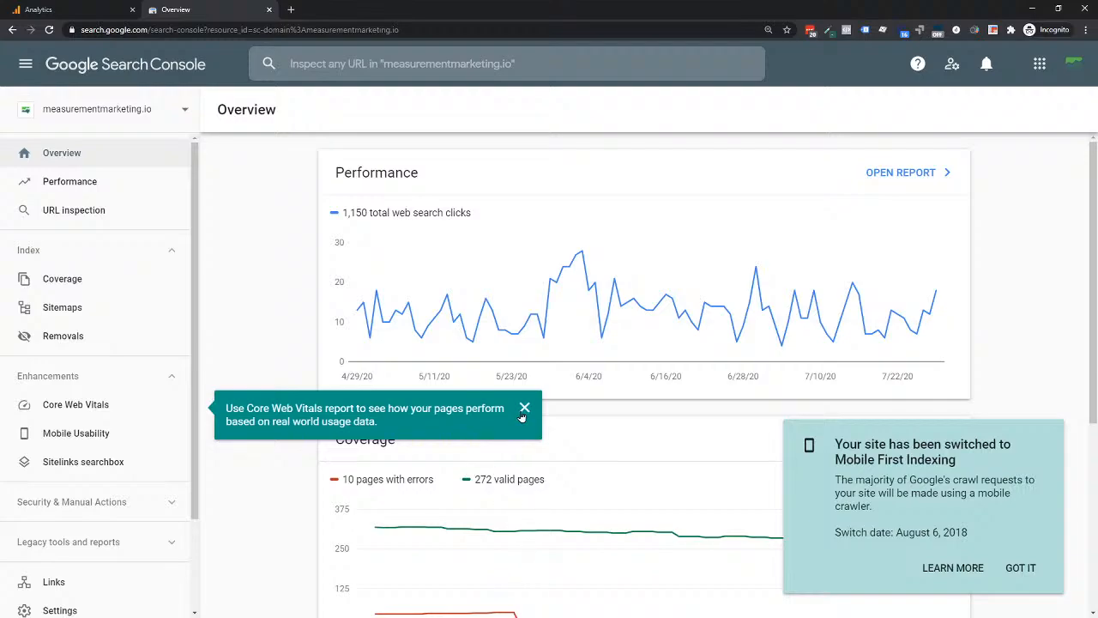
{"action": "left_click", "coordinate": [524, 409]}
{"action": "left_click", "coordinate": [1018, 567]}
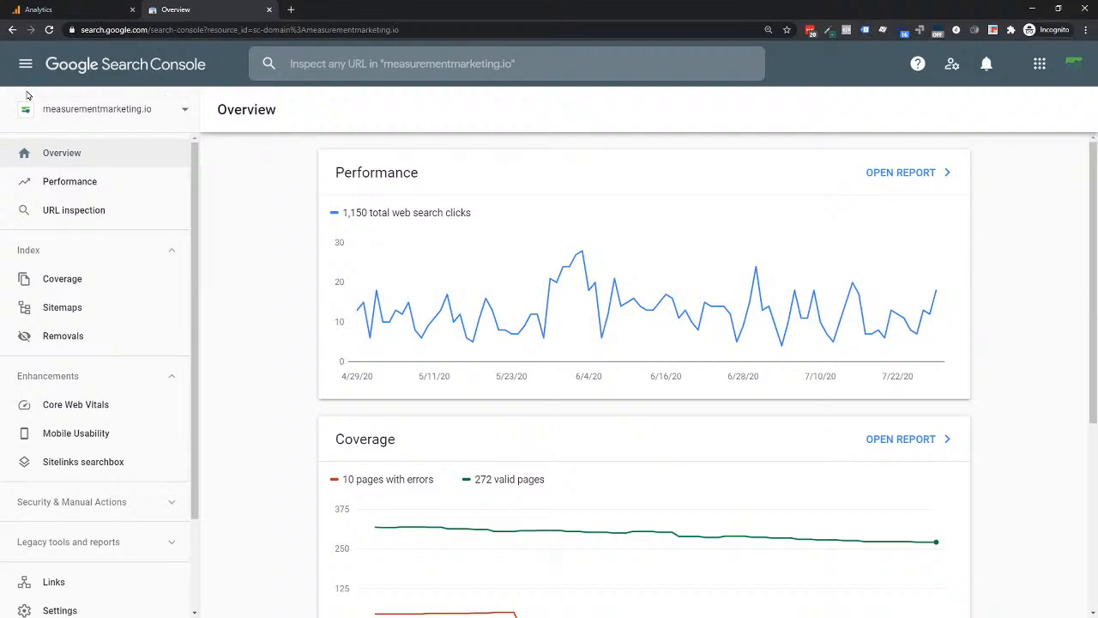
Compare the site linked in Google Analytics with the property open in Google Search Console
{"action": "left_click", "coordinate": [72, 10]}
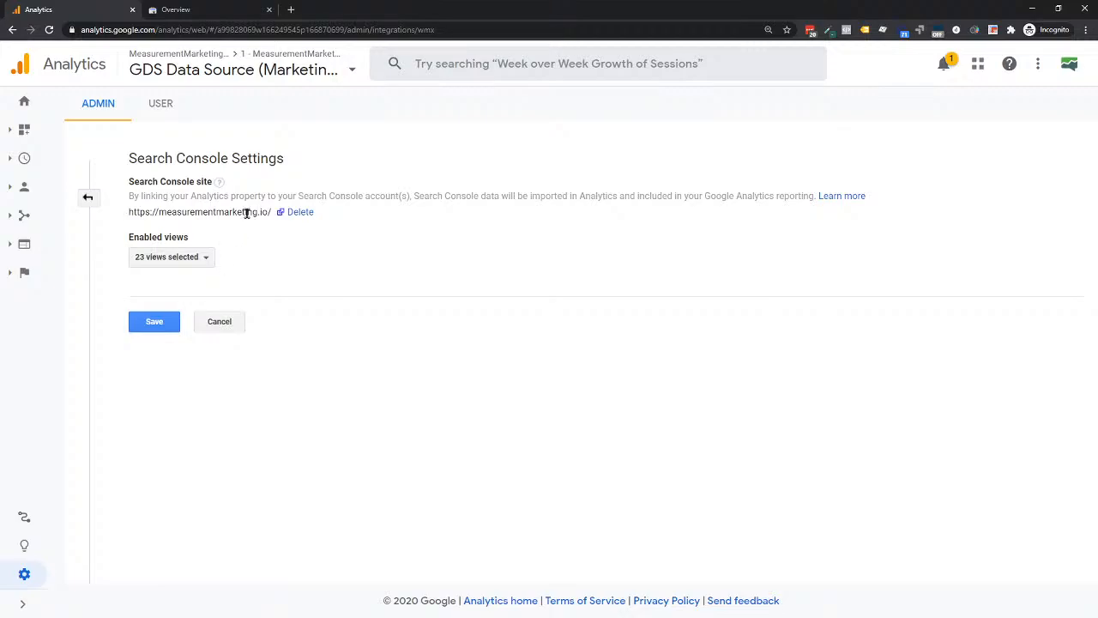
{"action": "left_click", "coordinate": [176, 9]}
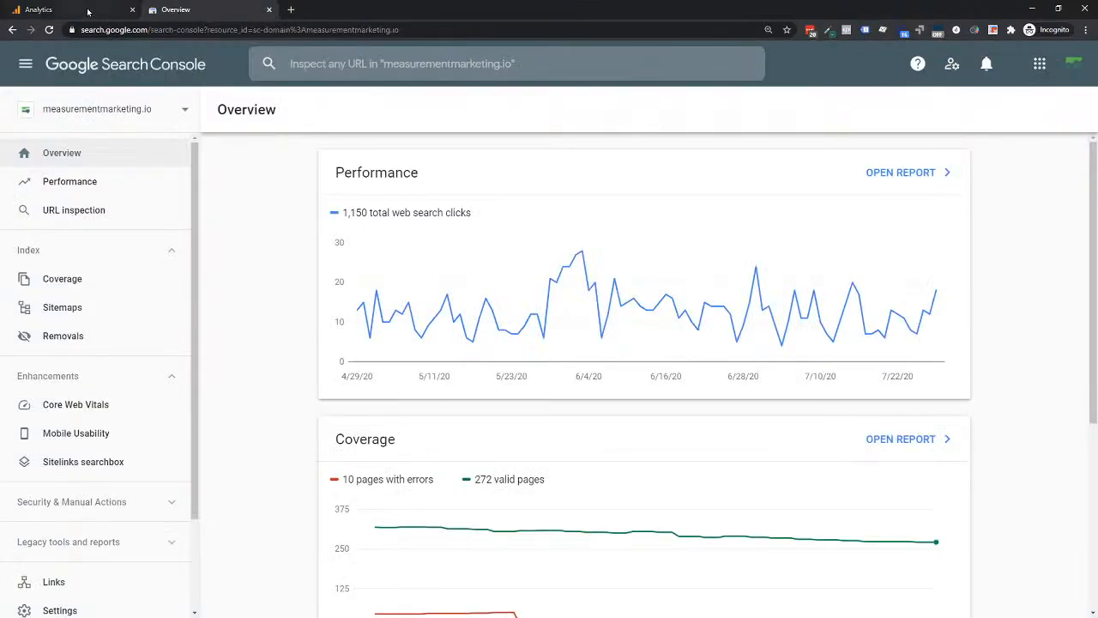
{"action": "left_click", "coordinate": [85, 10]}
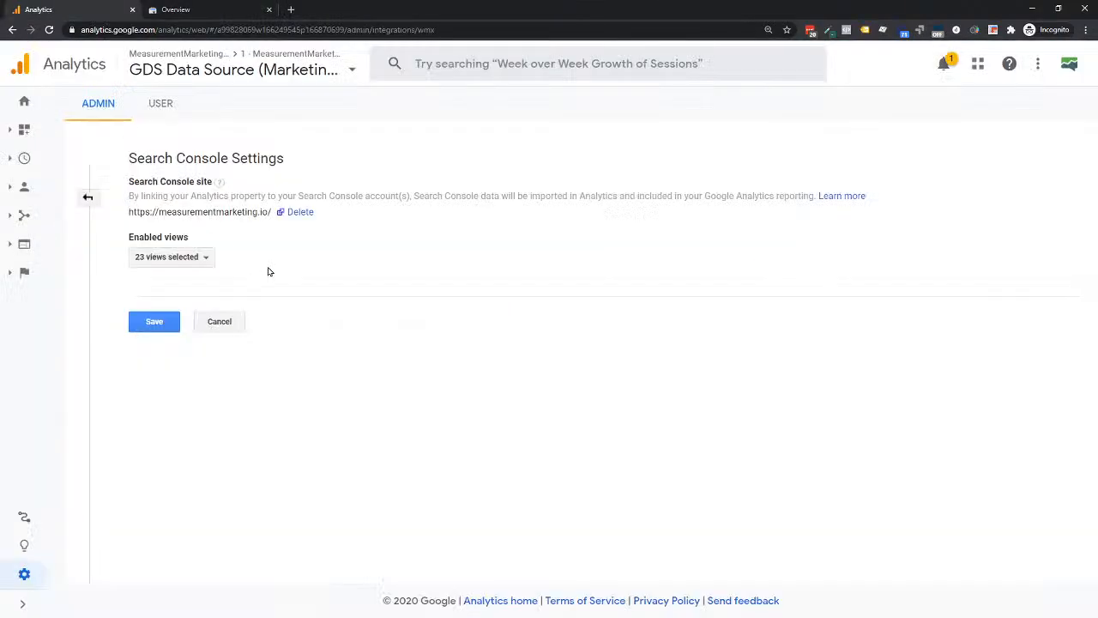
Return to the Search Console welcome page and review the available properties and the URL prefix property type
{"action": "left_click", "coordinate": [176, 9]}
{"action": "left_click", "coordinate": [12, 29]}
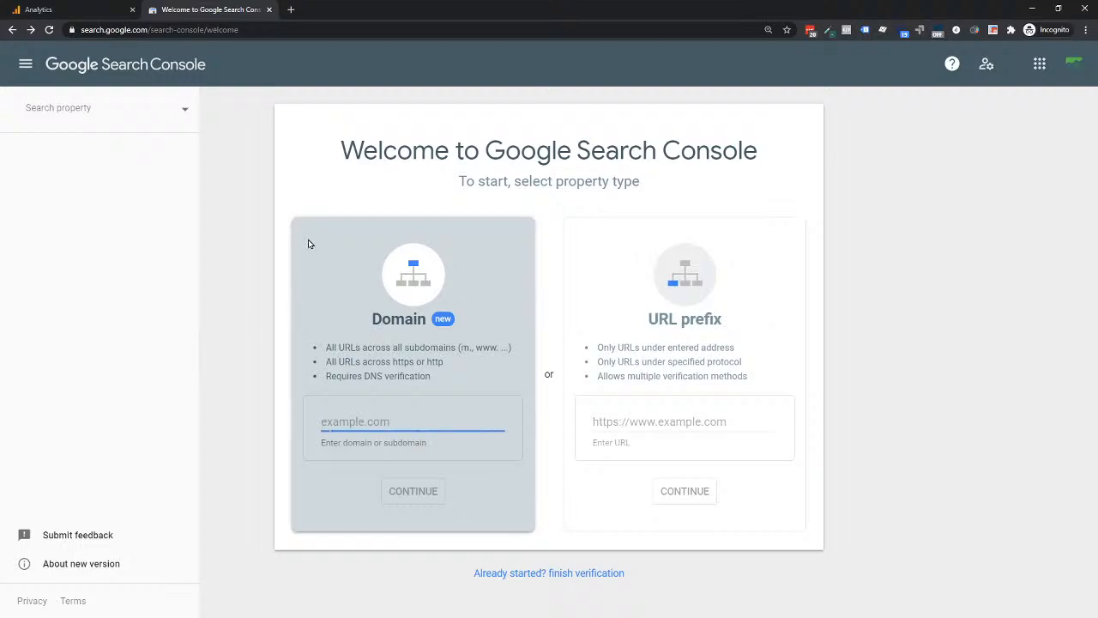
{"action": "left_click", "coordinate": [136, 109]}
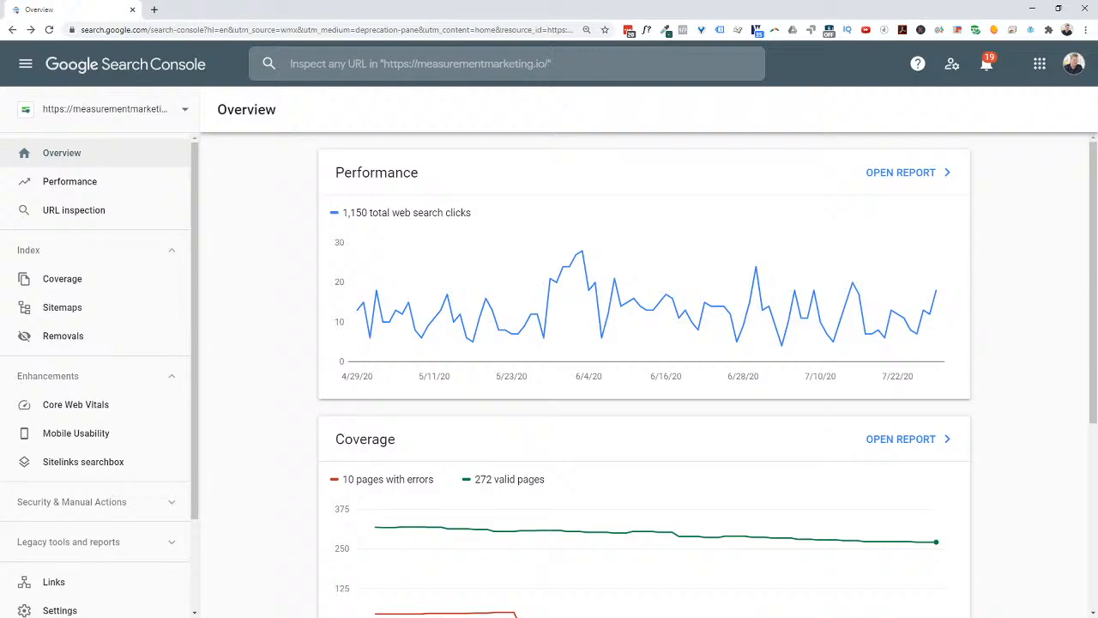
{"action": "key", "text": "alt+Tab"}
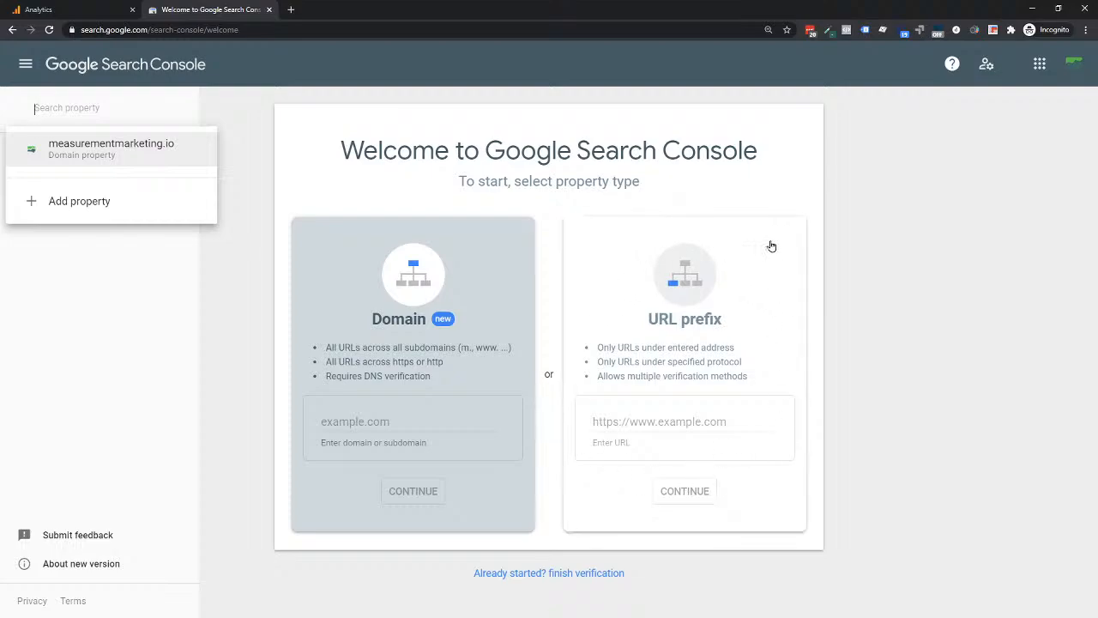
{"action": "left_click", "coordinate": [645, 420]}
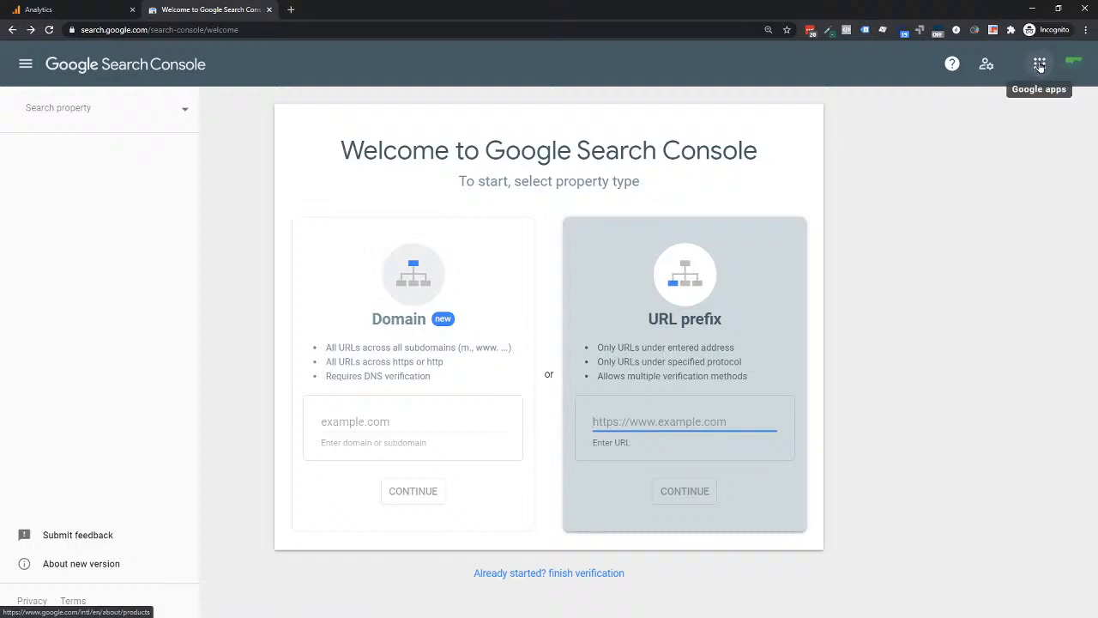
Compare the Analytics link settings with Search Console and list the properties available to the signed-in account
{"action": "left_click", "coordinate": [74, 9]}
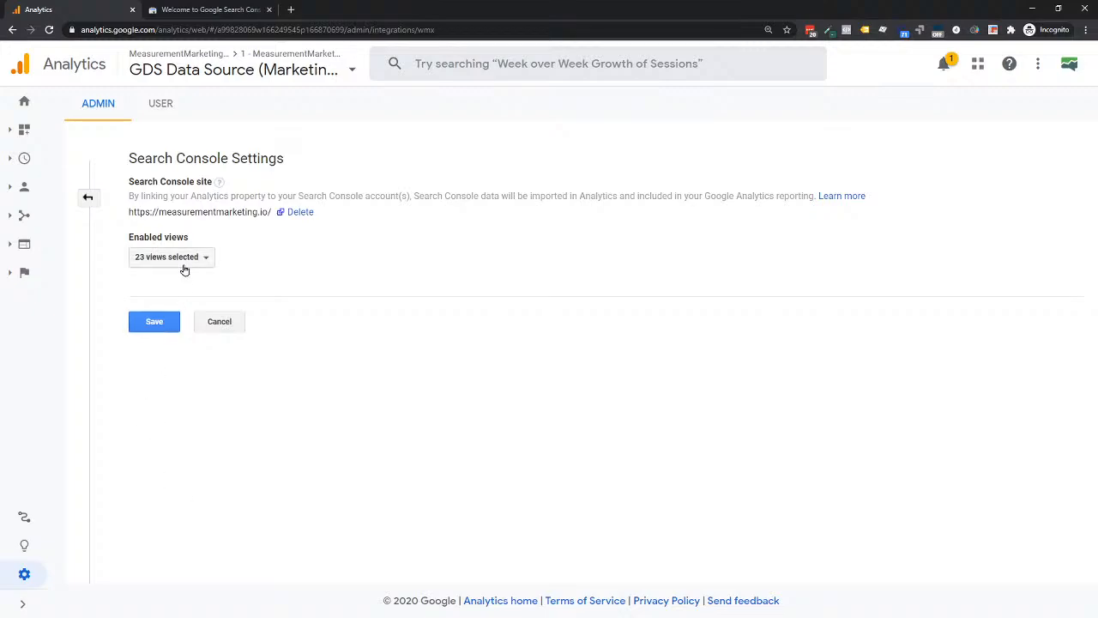
{"action": "left_click", "coordinate": [211, 9]}
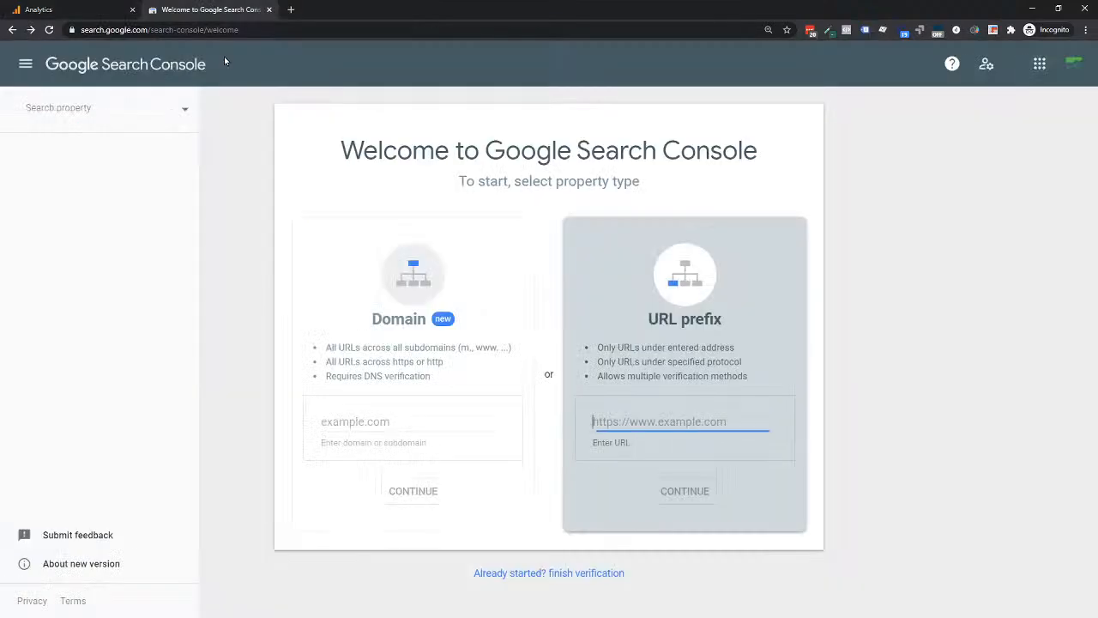
{"action": "left_click", "coordinate": [45, 8]}
{"action": "left_click", "coordinate": [213, 9]}
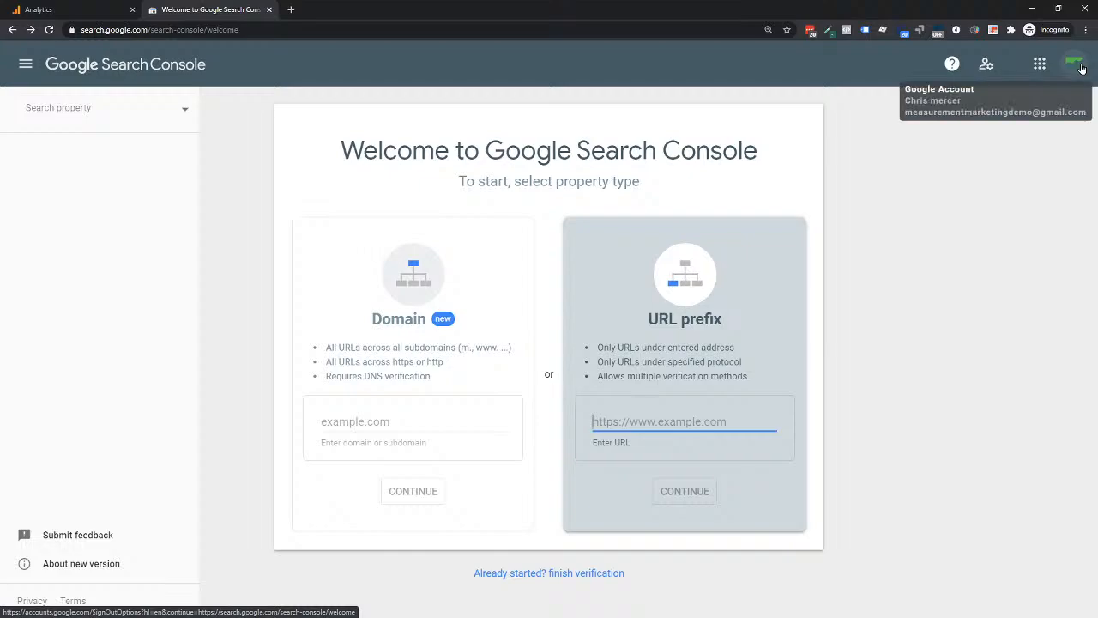
{"action": "left_click", "coordinate": [162, 120]}
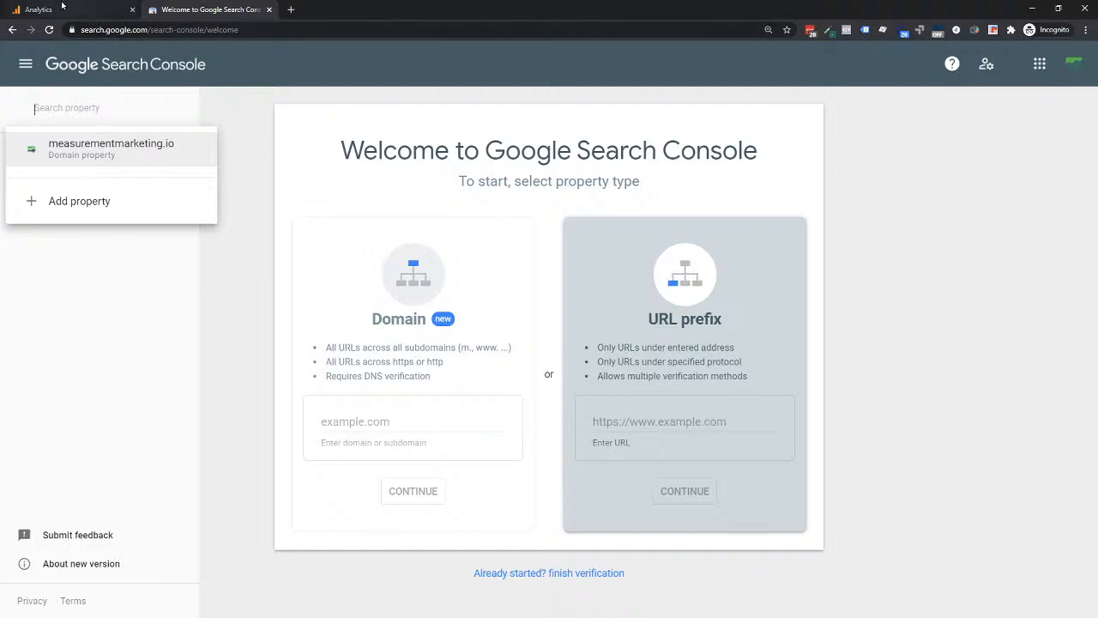
Return to Google Analytics and highlight the linked Search Console site's address for inspection
{"action": "left_click", "coordinate": [62, 6]}
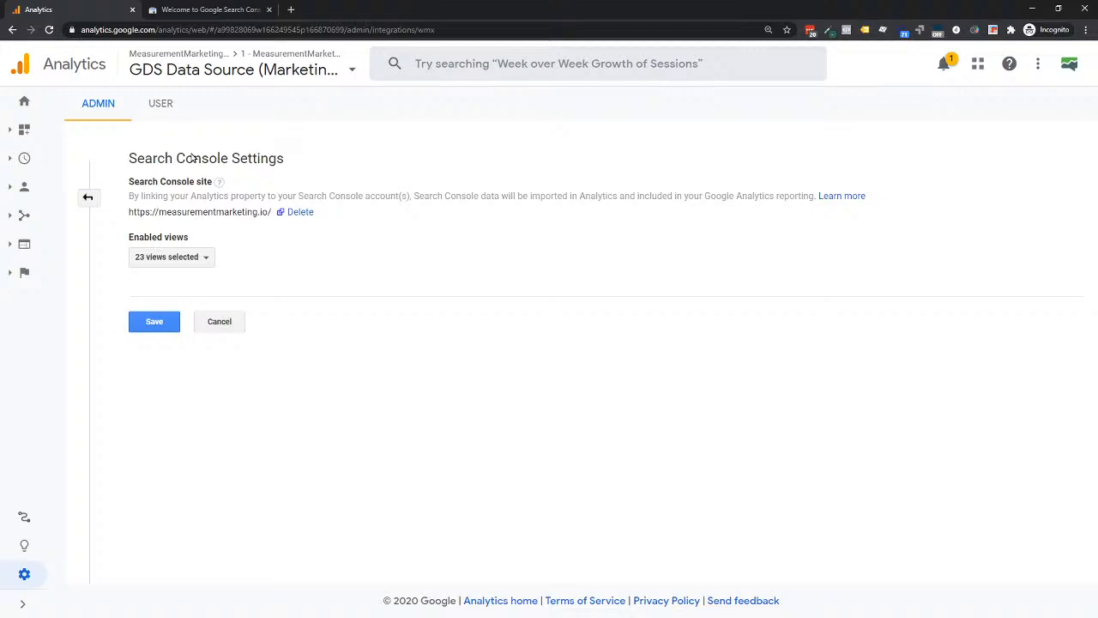
{"action": "left_click_drag", "start_coordinate": [131, 212], "coordinate": [152, 212]}
{"action": "left_click", "coordinate": [140, 213]}
{"action": "left_click", "coordinate": [148, 213]}
{"action": "left_click_drag", "start_coordinate": [130, 212], "coordinate": [265, 212]}
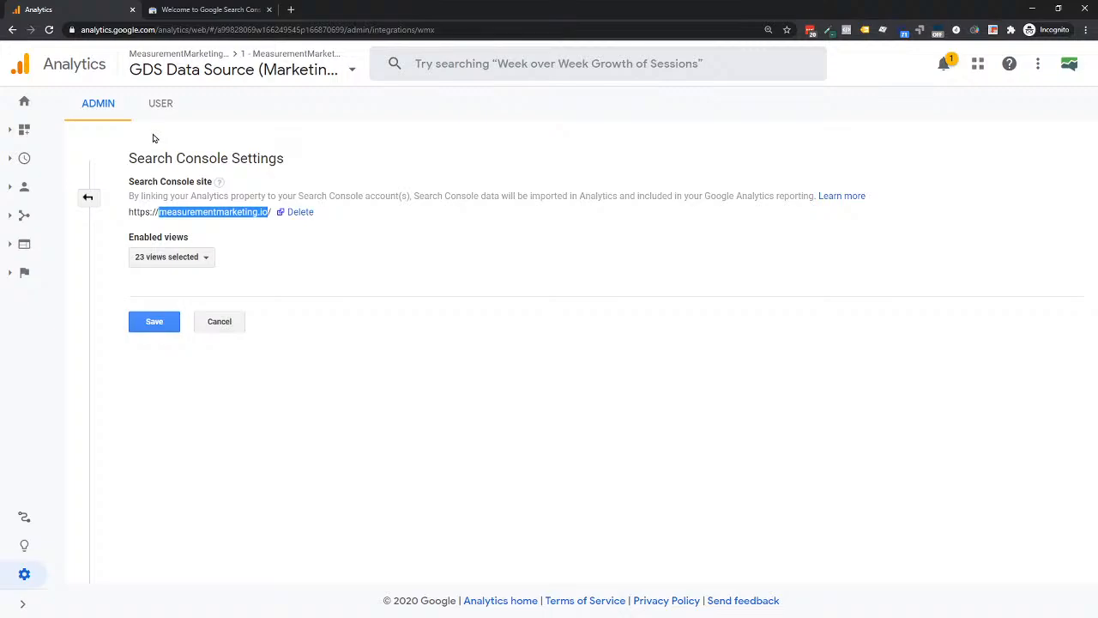
Open the Search Console Landing Pages report in the Acquisition reports
{"action": "left_click", "coordinate": [35, 249]}
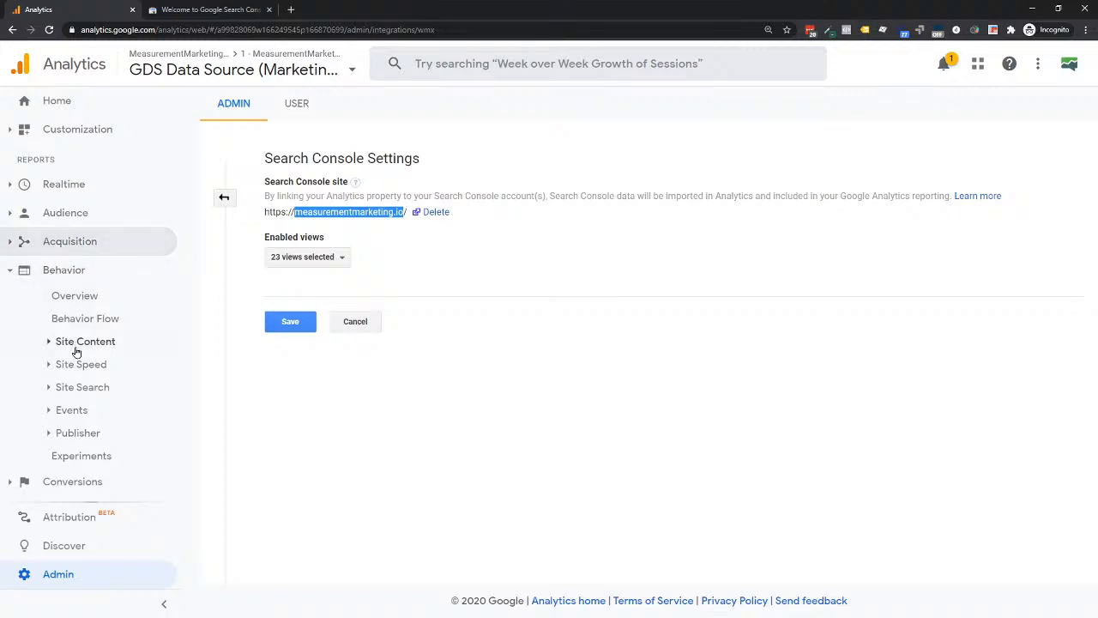
{"action": "left_click", "coordinate": [56, 102]}
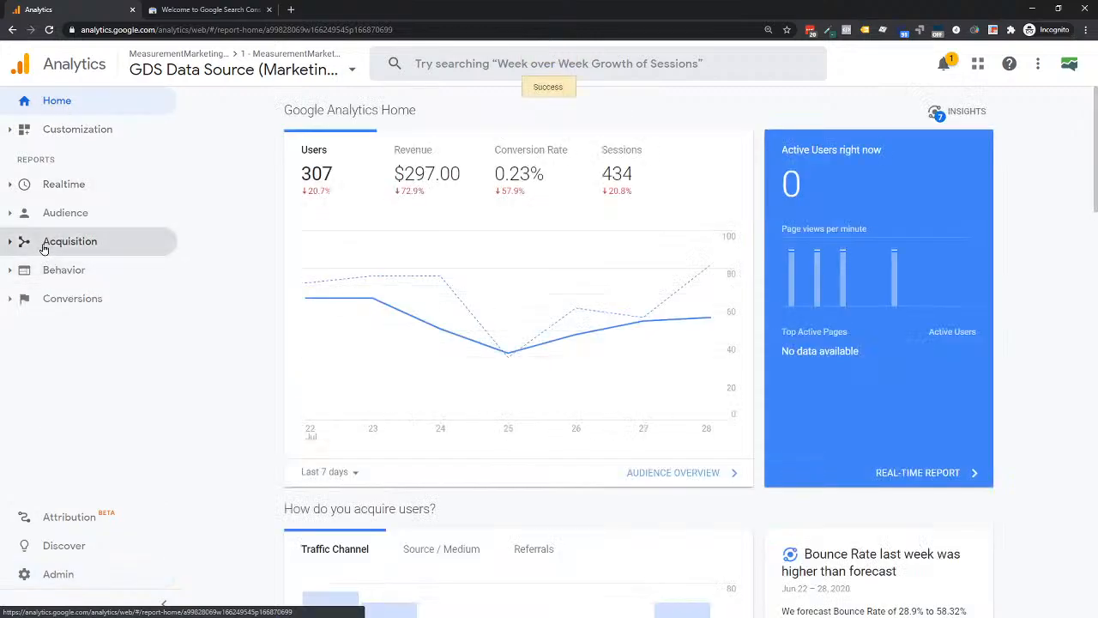
{"action": "left_click", "coordinate": [47, 247]}
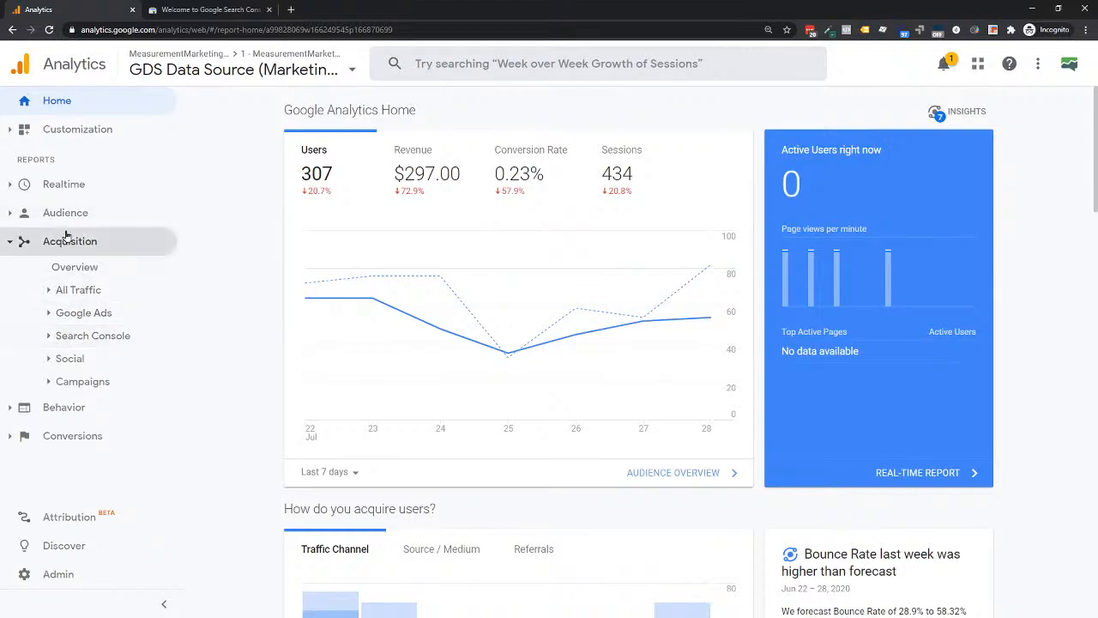
{"action": "left_click", "coordinate": [71, 339]}
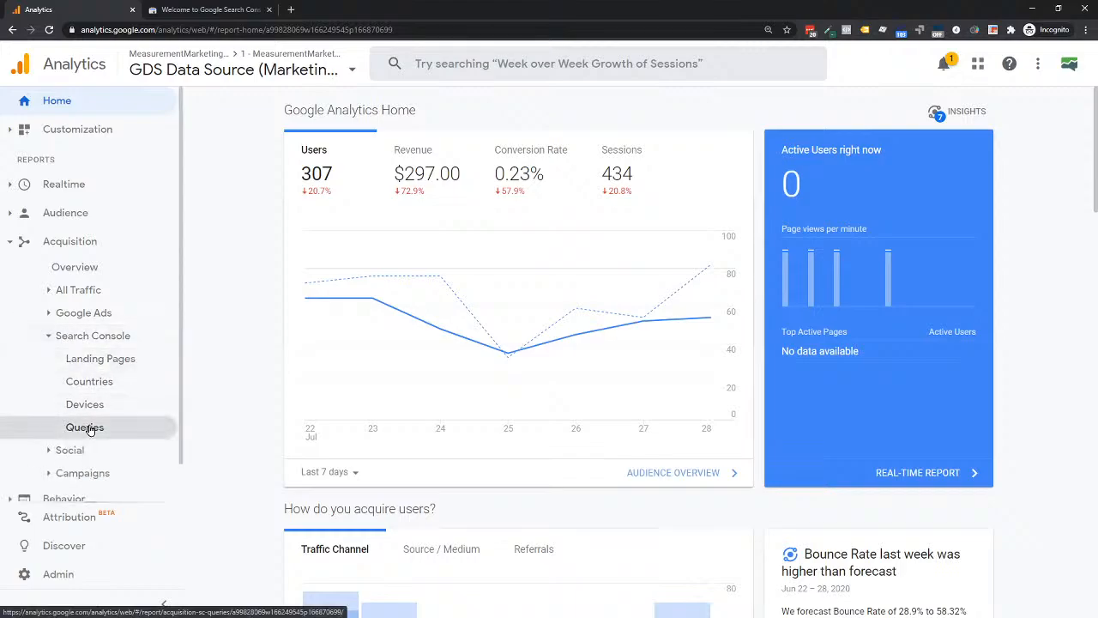
{"action": "left_click", "coordinate": [95, 364]}
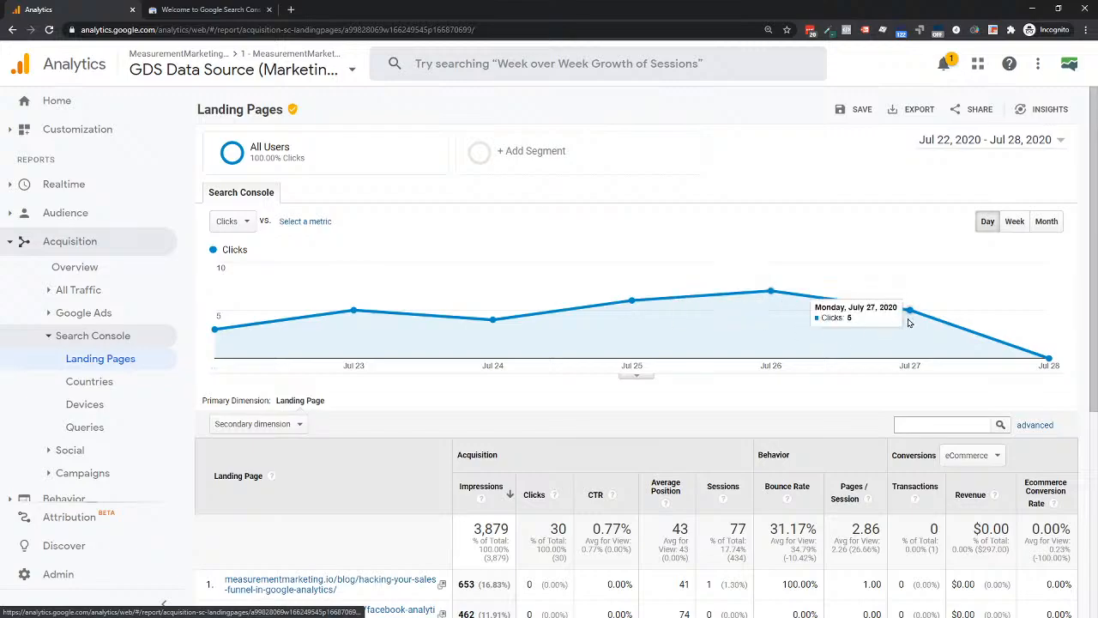
Set the Landing Pages report's date range to the single day Jul 29, 2020
{"action": "left_click", "coordinate": [974, 141]}
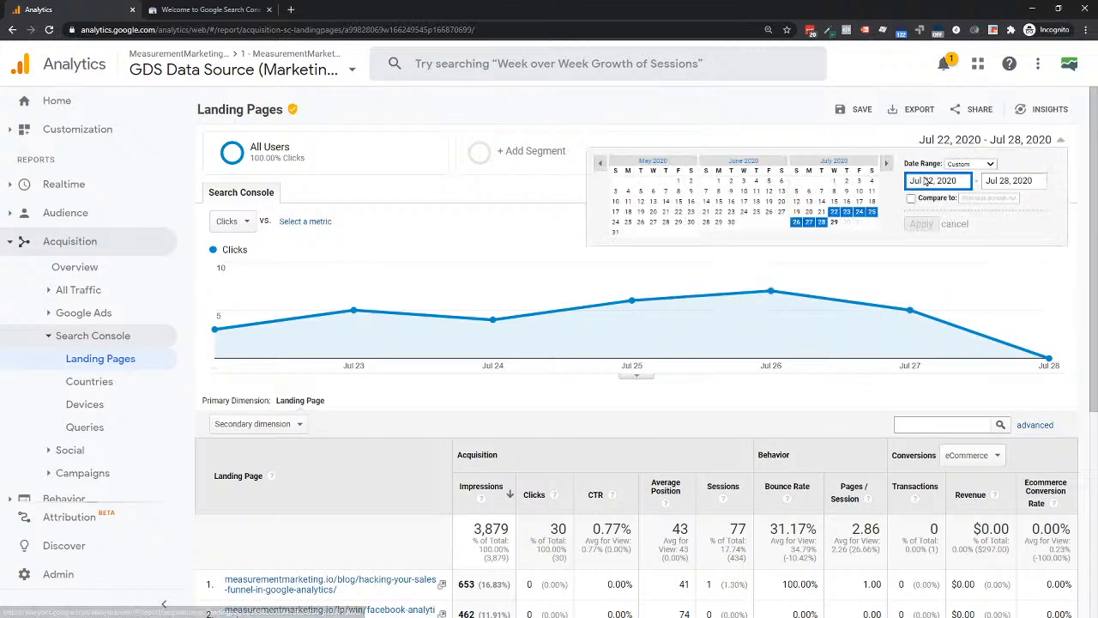
{"action": "left_click", "coordinate": [834, 222]}
{"action": "left_click", "coordinate": [921, 223]}
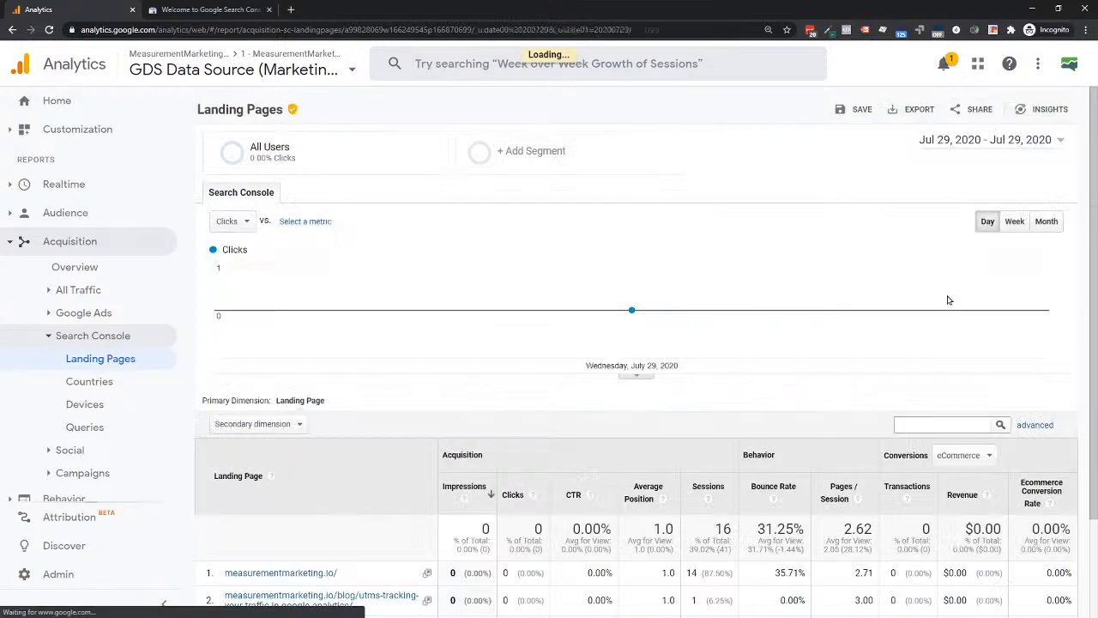
Set the Landing Pages report's date range to the single day Jul 28, 2020
{"action": "left_click", "coordinate": [933, 142]}
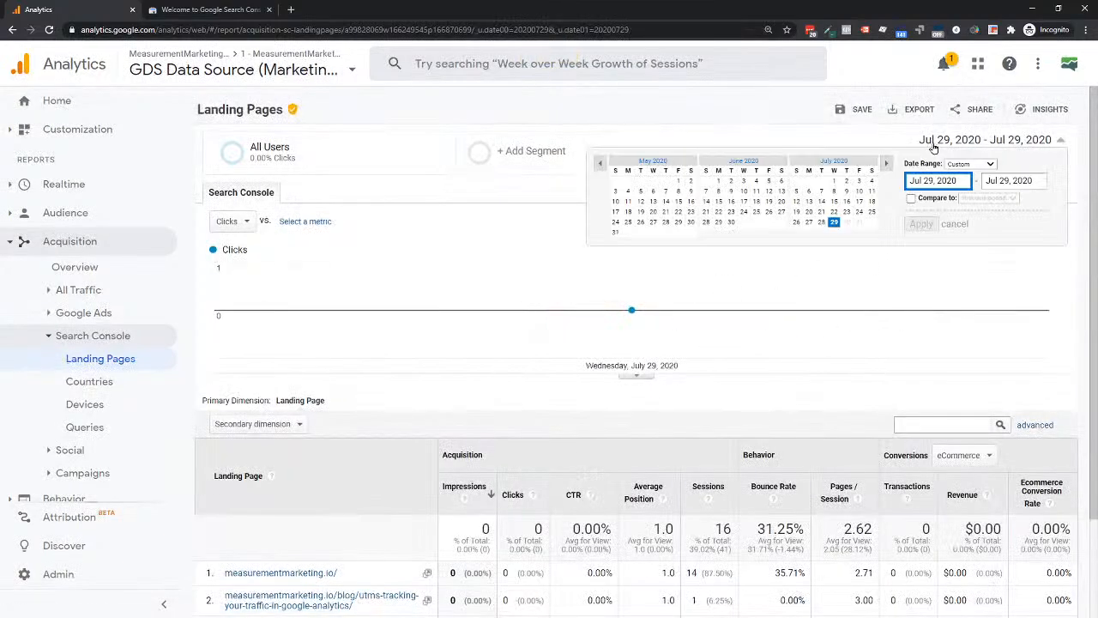
{"action": "left_click", "coordinate": [822, 222]}
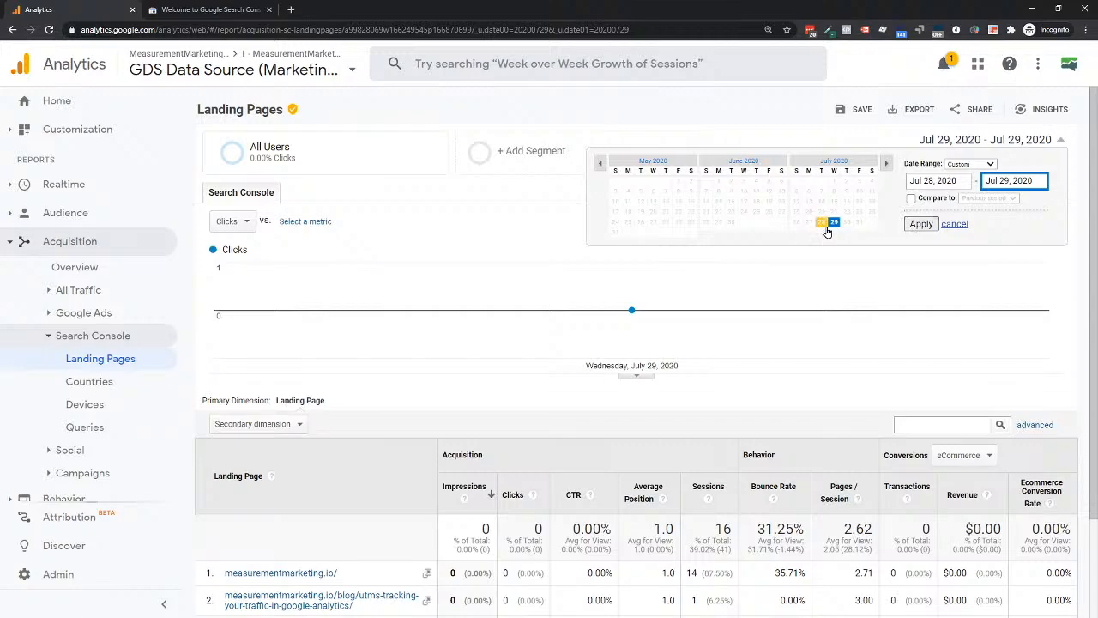
{"action": "left_click", "coordinate": [821, 222]}
{"action": "left_click", "coordinate": [920, 224]}
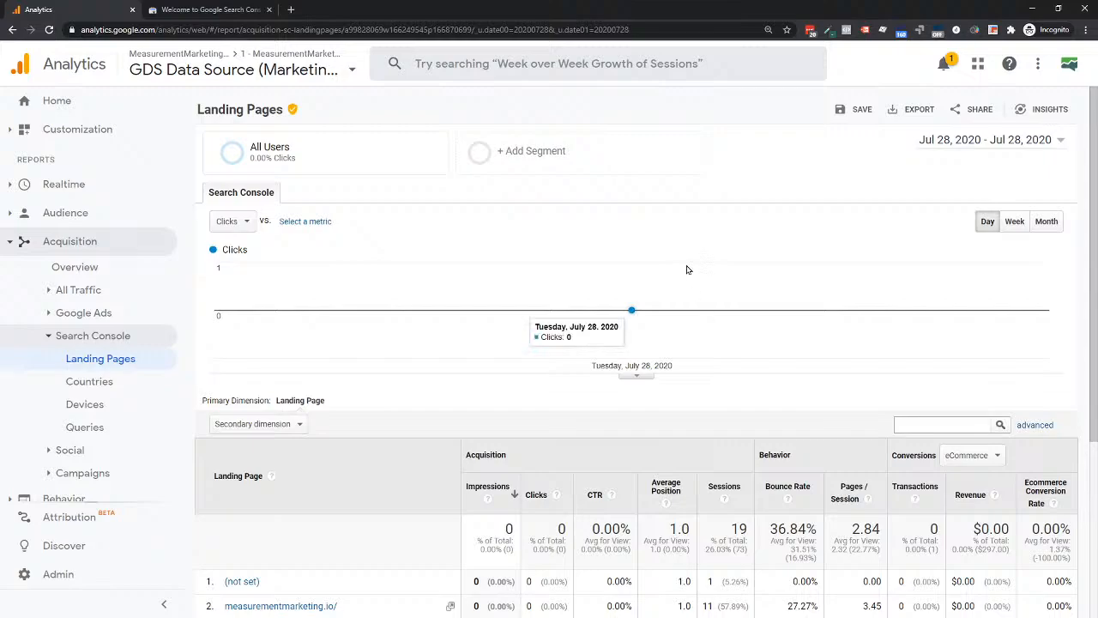
Set the Landing Pages report's date range to Last 30 days and inspect the daily clicks chart
{"action": "left_click", "coordinate": [1023, 142]}
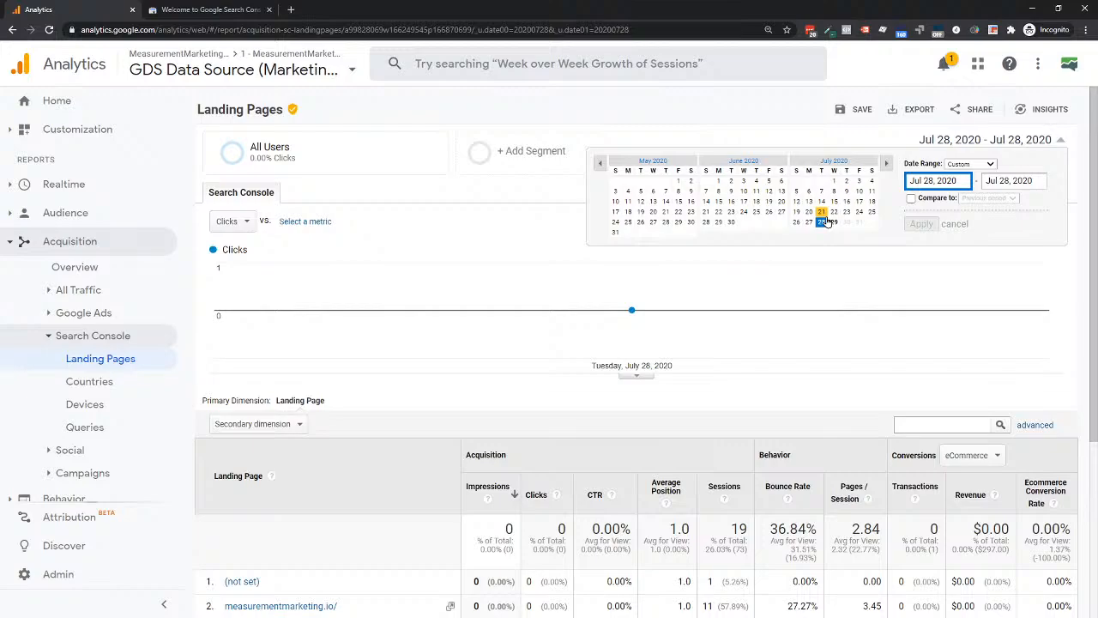
{"action": "left_click", "coordinate": [962, 165]}
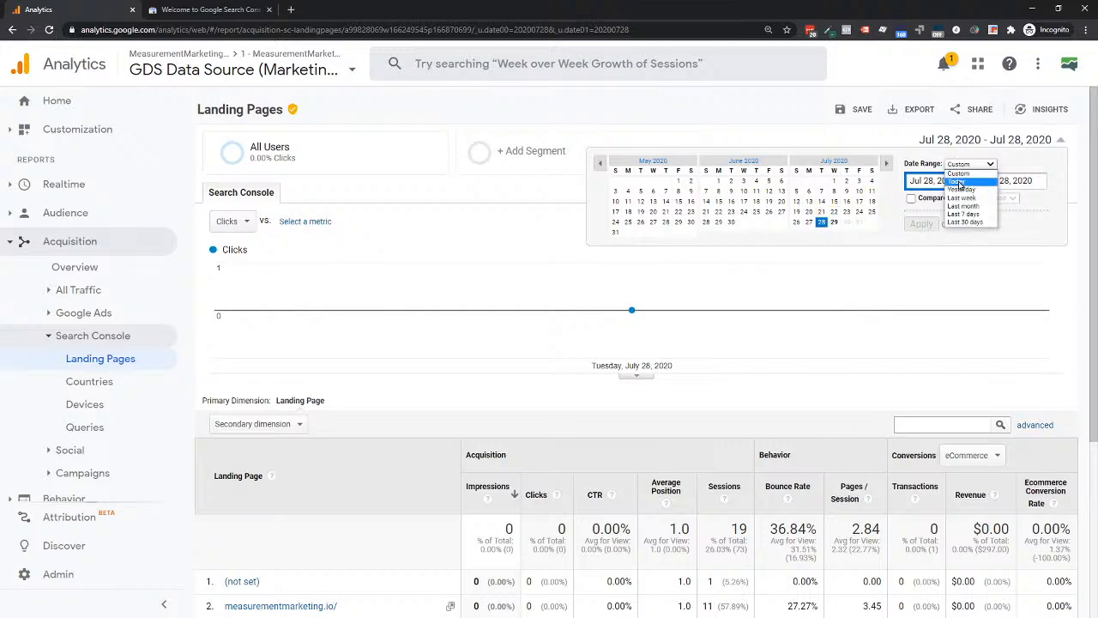
{"action": "left_click", "coordinate": [966, 223]}
{"action": "left_click", "coordinate": [922, 224]}
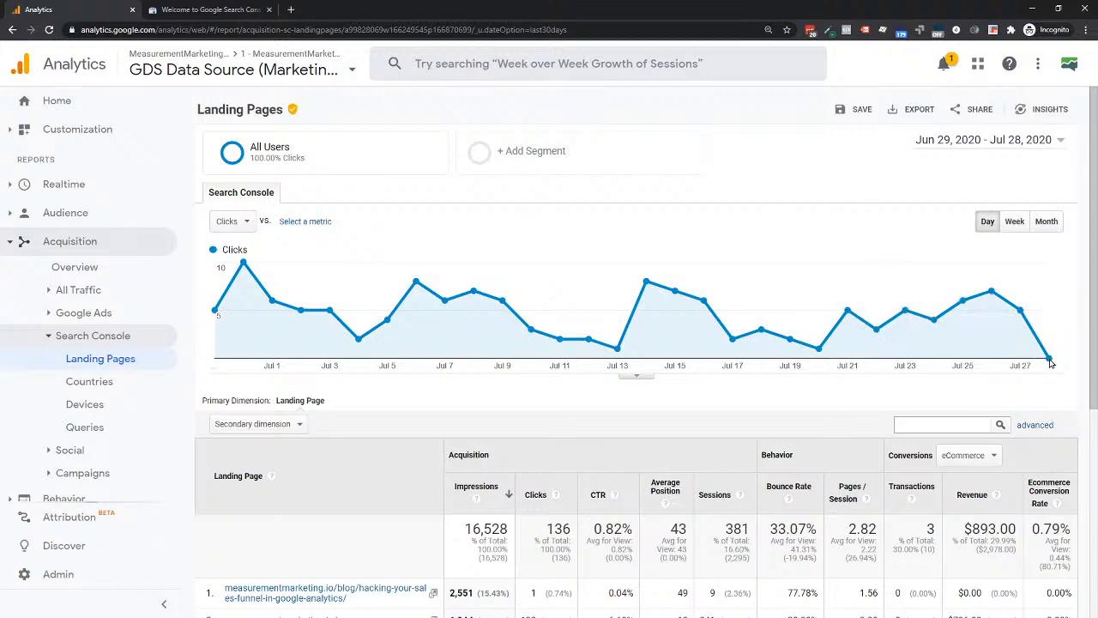
{"action": "mouse_move", "coordinate": [1051, 364]}
{"action": "mouse_move", "coordinate": [507, 362]}
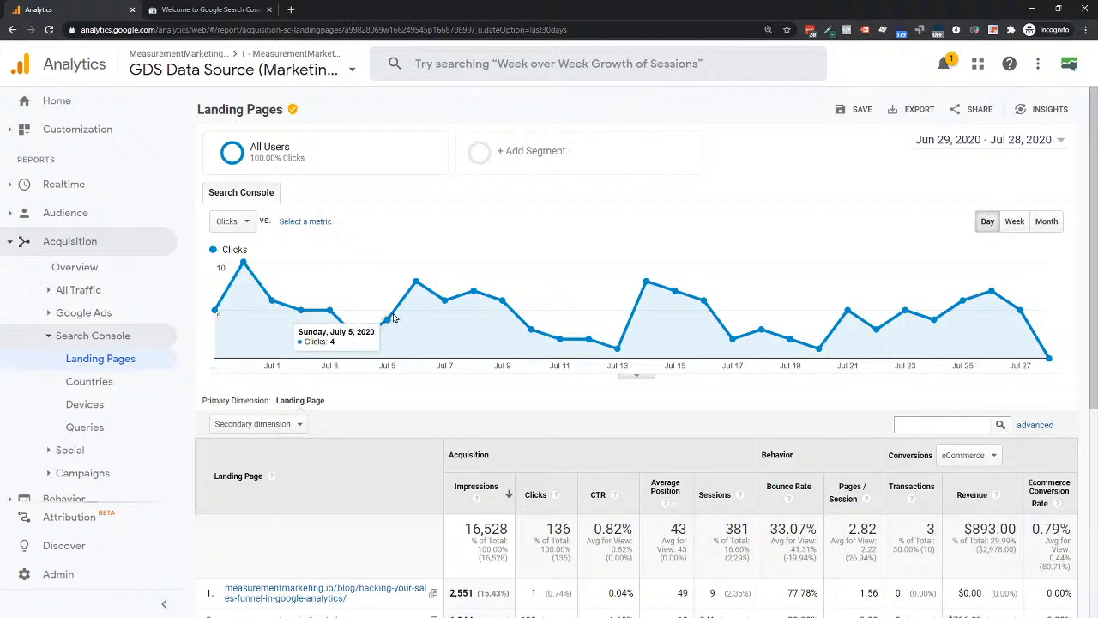
Examine the first landing page row in the table, highlighting its impressions and page address
{"action": "scroll", "coordinate": [379, 343], "scroll_direction": "down", "scroll_amount": 1}
{"action": "scroll", "coordinate": [461, 343], "scroll_direction": "down", "scroll_amount": 1}
{"action": "scroll", "coordinate": [461, 344], "scroll_direction": "down", "scroll_amount": 3}
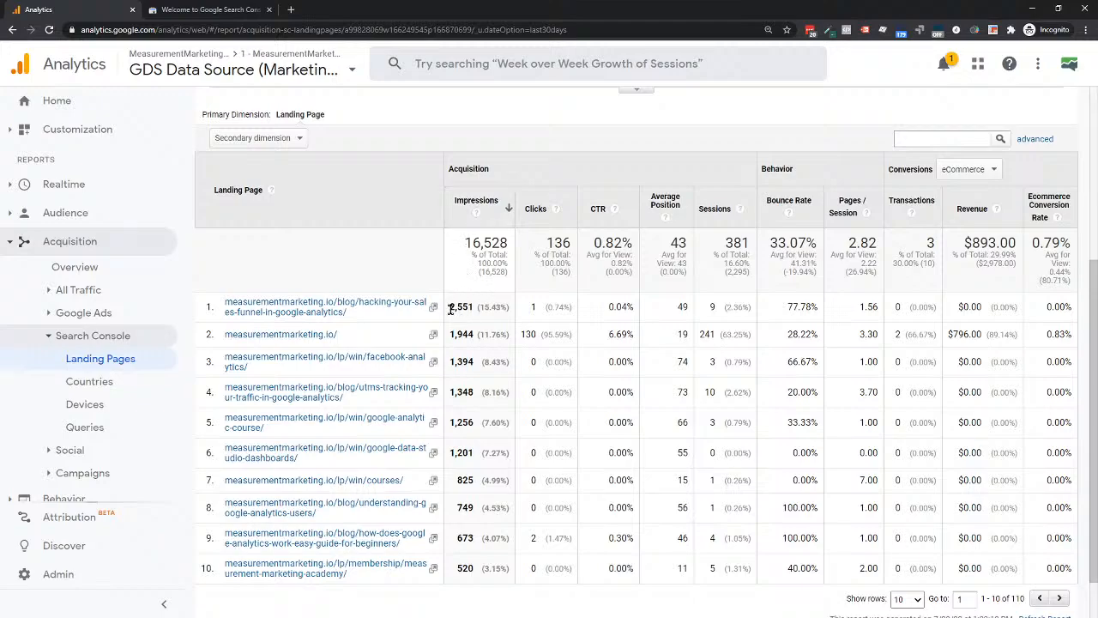
{"action": "left_click_drag", "start_coordinate": [450, 309], "coordinate": [473, 308]}
{"action": "mouse_move", "coordinate": [478, 214]}
{"action": "left_click_drag", "start_coordinate": [403, 317], "coordinate": [225, 312]}
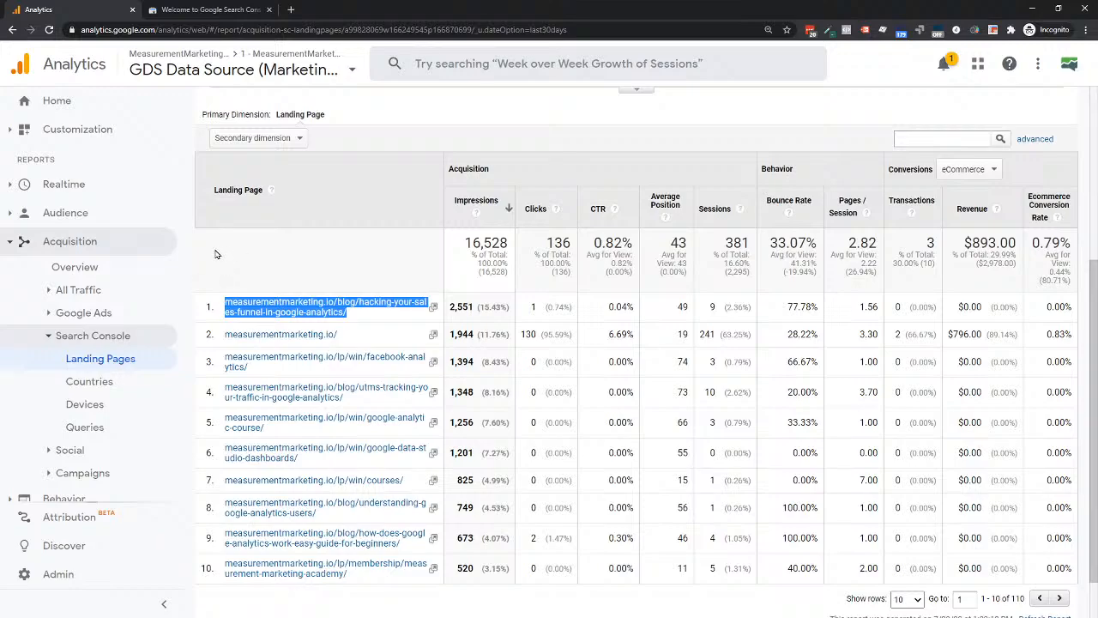
{"action": "left_click", "coordinate": [271, 262]}
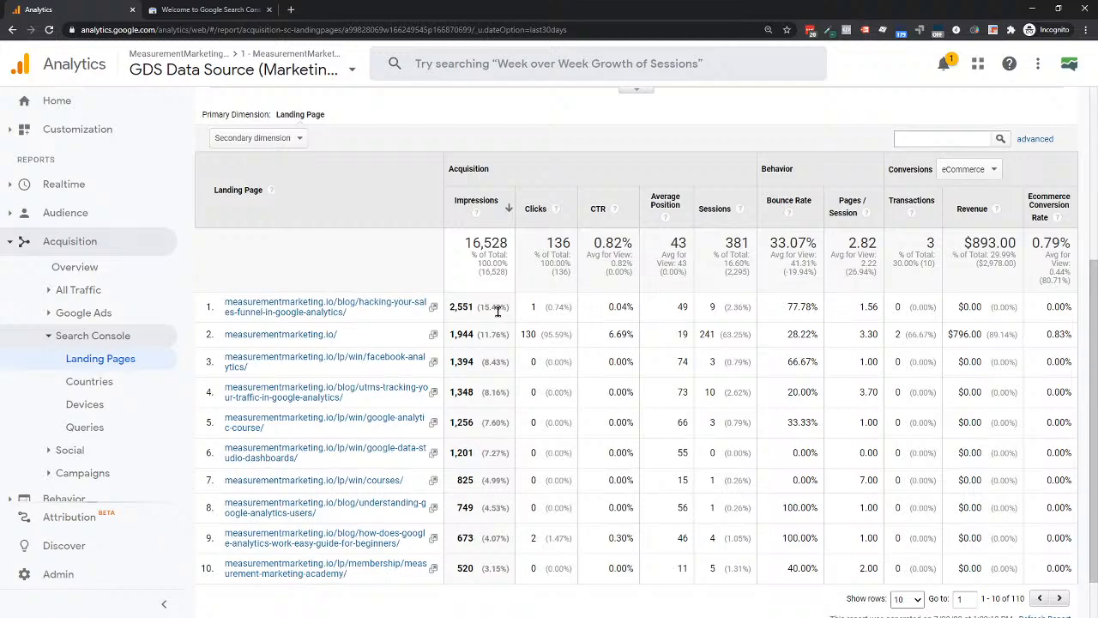
Compare the first landing page's average position, impressions and sessions by highlighting those values
{"action": "left_click_drag", "start_coordinate": [609, 311], "coordinate": [648, 314]}
{"action": "left_click_drag", "start_coordinate": [447, 308], "coordinate": [477, 311]}
{"action": "double_click", "coordinate": [711, 307]}
{"action": "left_click_drag", "start_coordinate": [448, 315], "coordinate": [477, 309]}
{"action": "mouse_move", "coordinate": [790, 215]}
{"action": "left_click", "coordinate": [771, 249]}
Switch the table's conversion metrics from eCommerce to Goal 16: Lead
{"action": "left_click", "coordinate": [975, 171]}
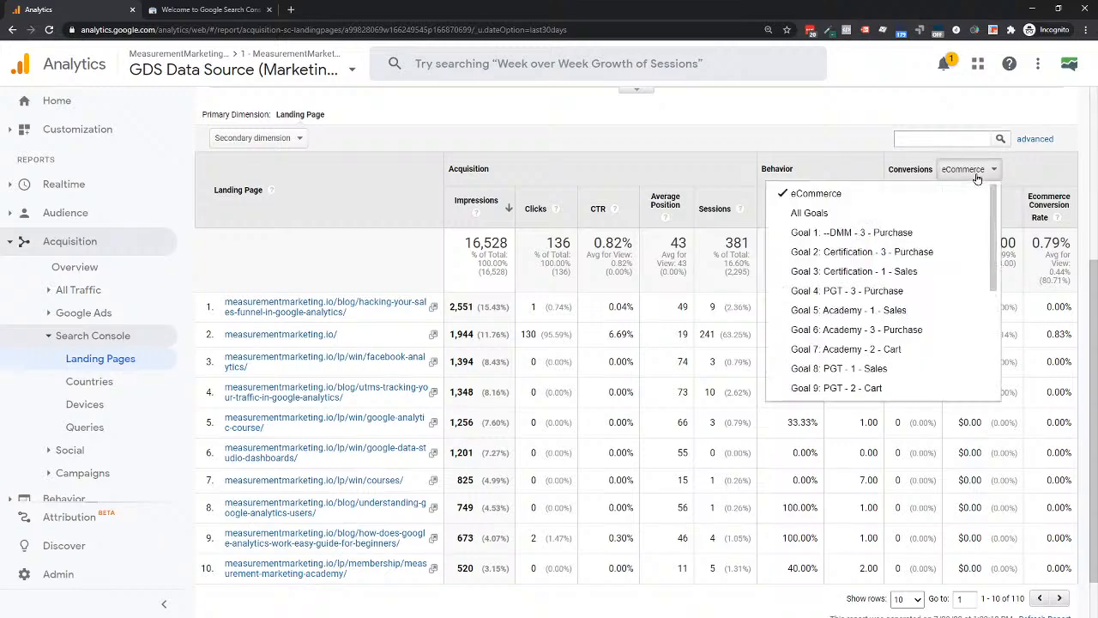
{"action": "scroll", "coordinate": [919, 345], "scroll_direction": "down", "scroll_amount": 2}
{"action": "scroll", "coordinate": [919, 345], "scroll_direction": "down", "scroll_amount": 2}
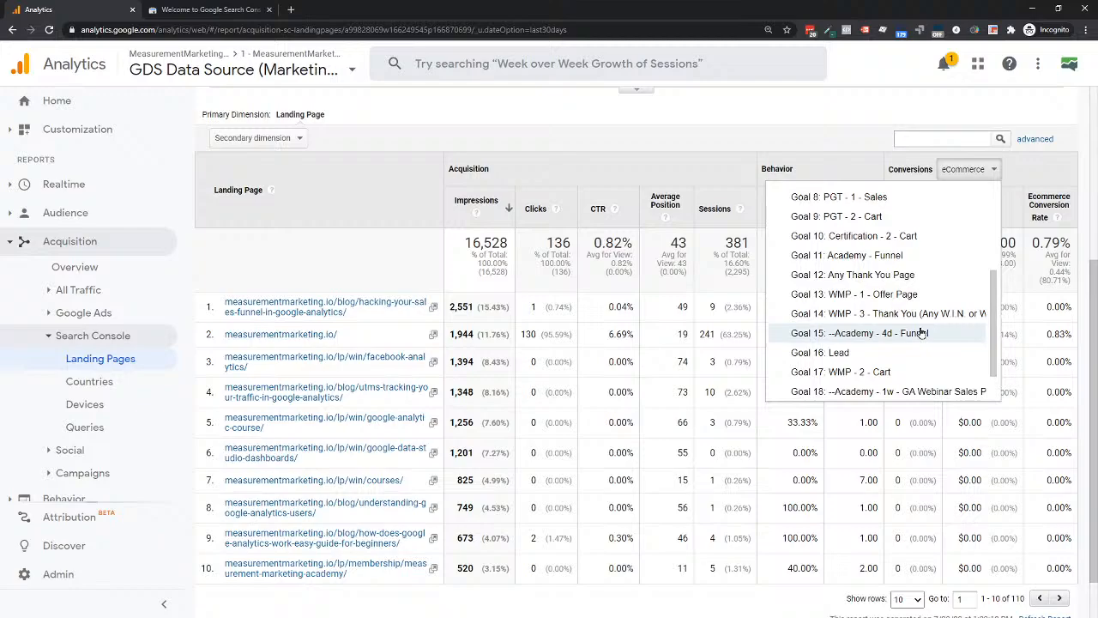
{"action": "left_click", "coordinate": [843, 352]}
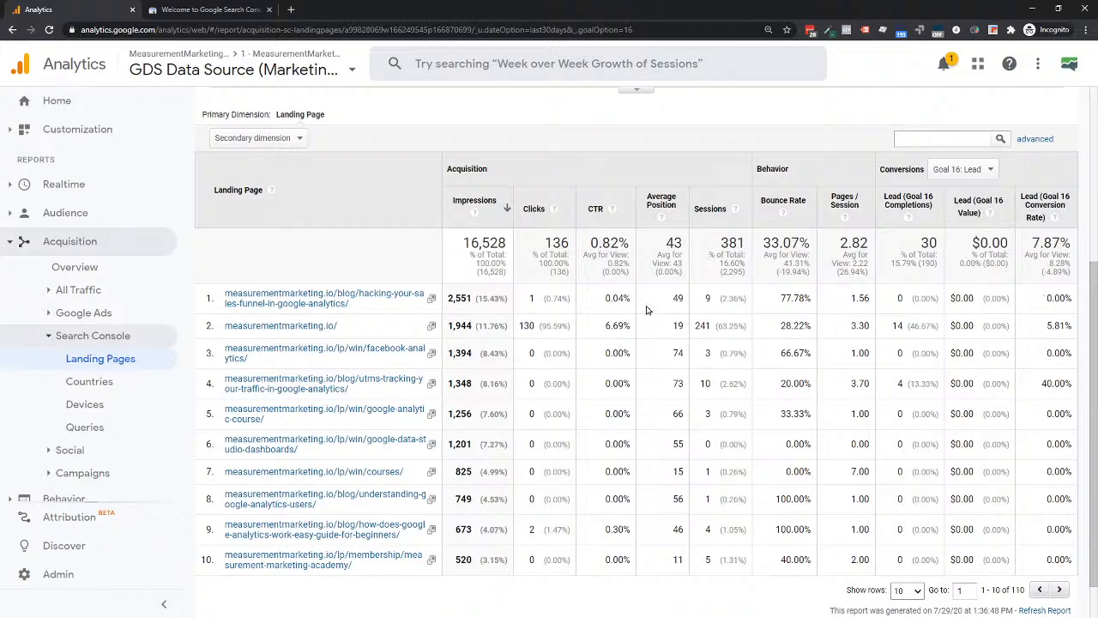
Sort the landing pages by clicks in descending order and highlight the impressions of measurementmarketing.io/
{"action": "left_click", "coordinate": [540, 225]}
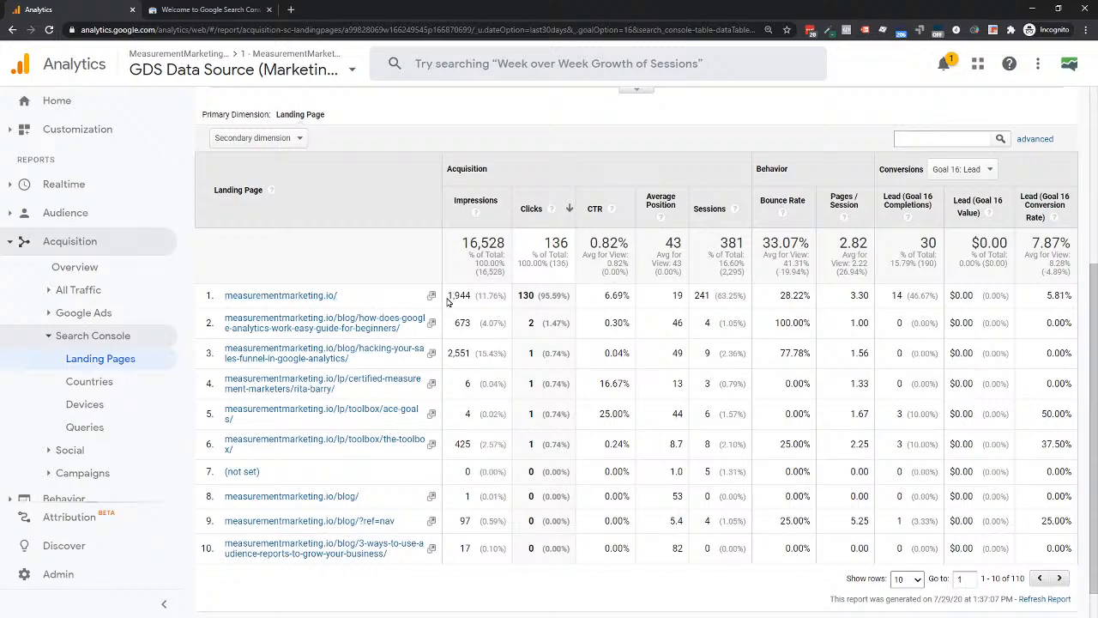
{"action": "left_click_drag", "start_coordinate": [447, 296], "coordinate": [473, 311]}
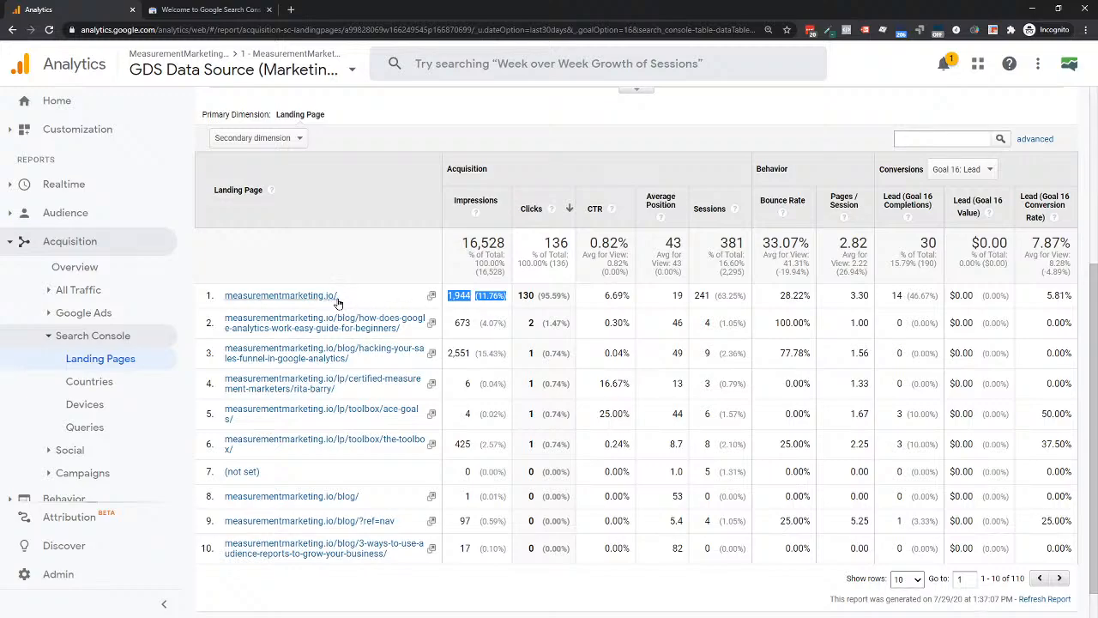
{"action": "left_click", "coordinate": [457, 309]}
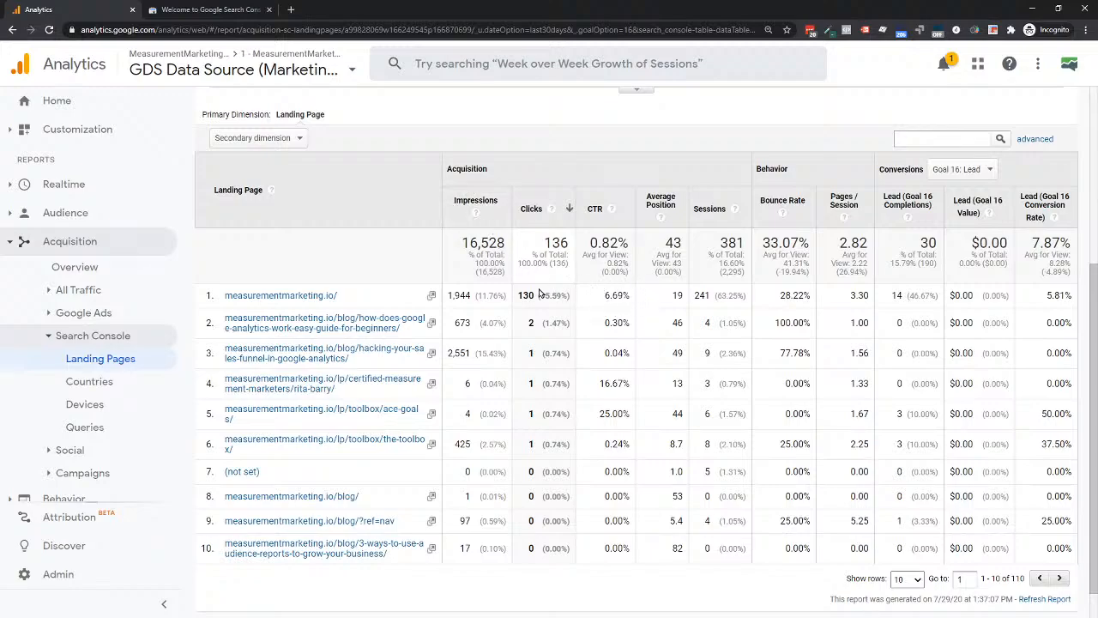
Open the search queries for the measurementmarketing.io/ landing page and sort them by clicks in descending order
{"action": "left_click", "coordinate": [289, 296]}
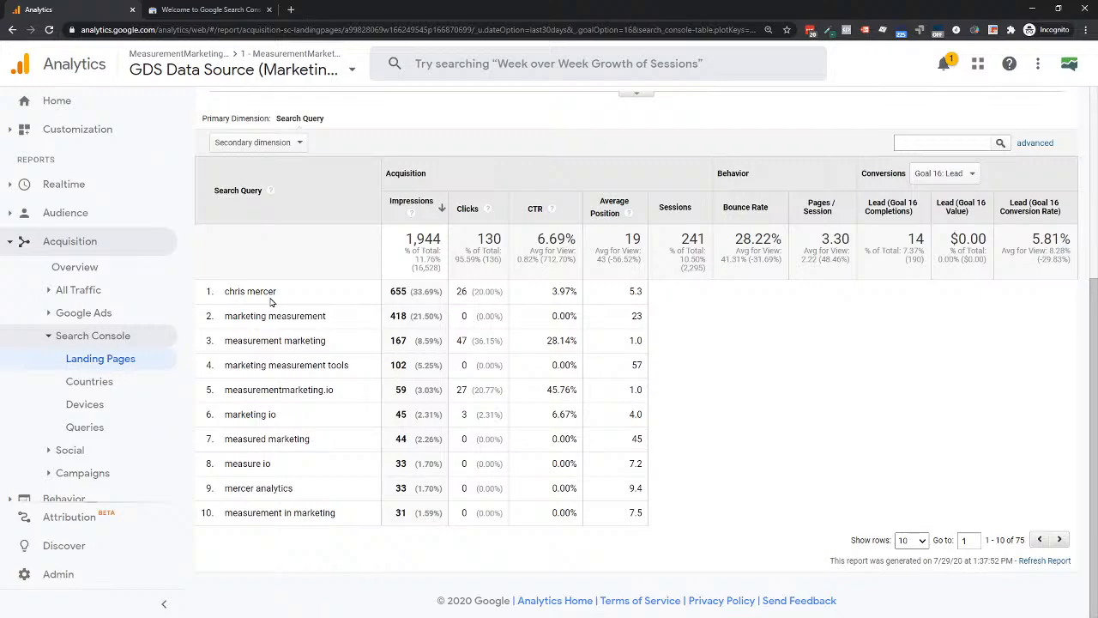
{"action": "double_click", "coordinate": [483, 238]}
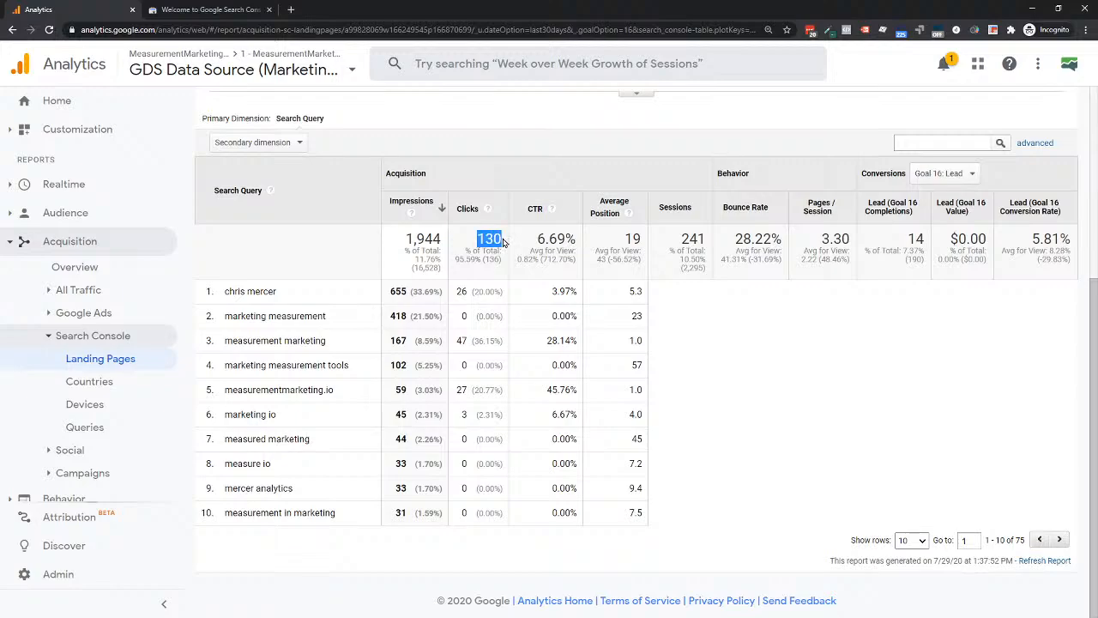
{"action": "left_click", "coordinate": [464, 215]}
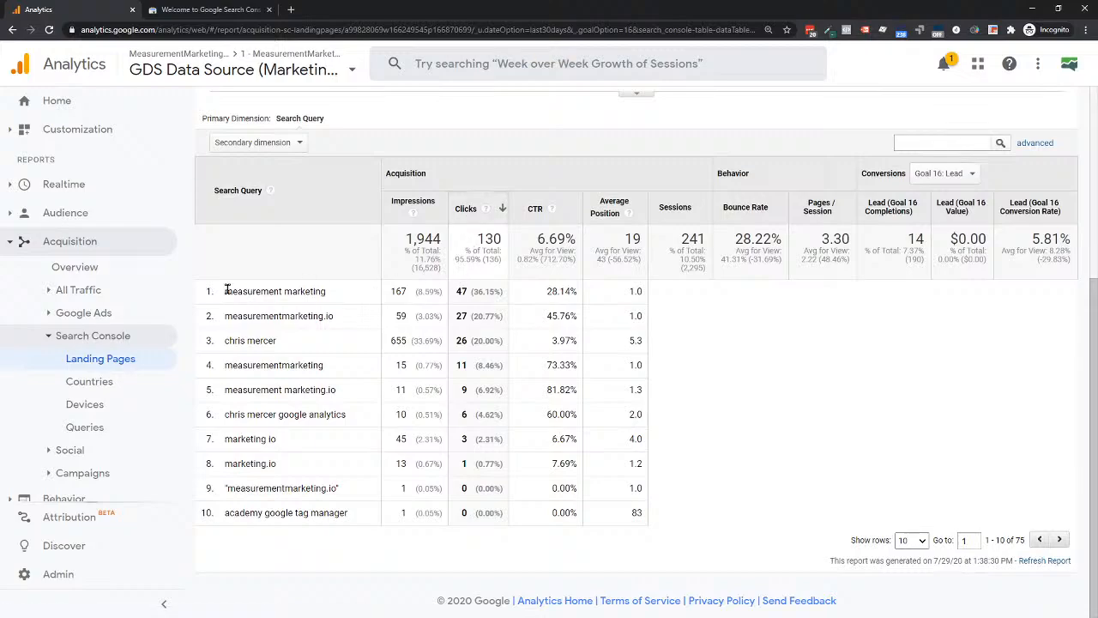
Inspect the "measurement marketing" search query and its average position by highlighting them
{"action": "left_click_drag", "start_coordinate": [226, 291], "coordinate": [332, 291]}
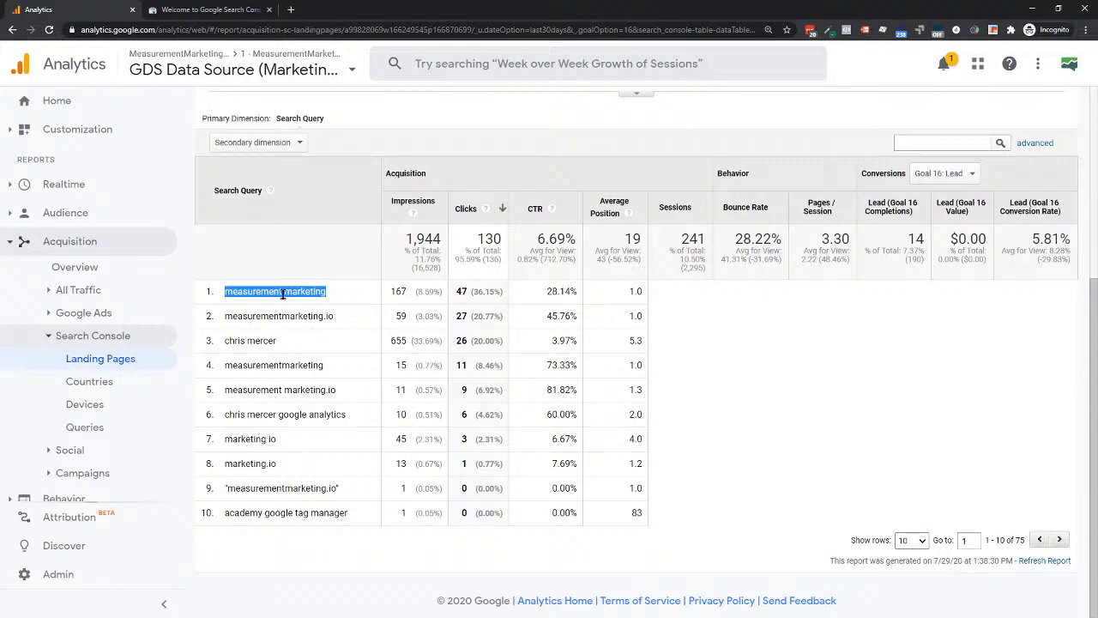
{"action": "left_click", "coordinate": [339, 300]}
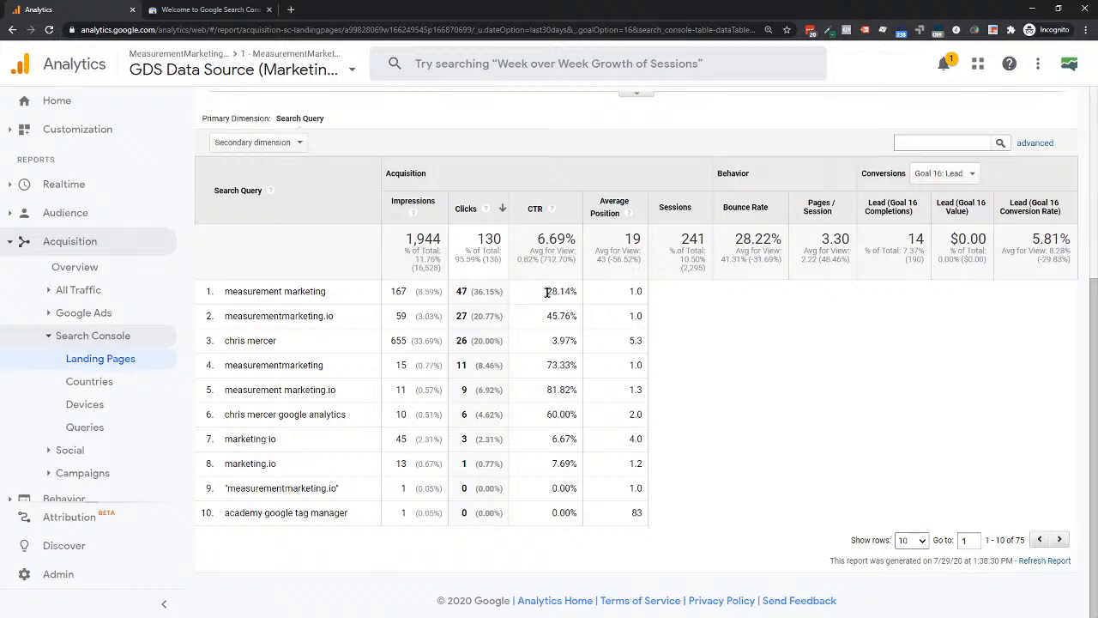
{"action": "mouse_move", "coordinate": [631, 296]}
{"action": "left_mouse_down"}
{"action": "mouse_move", "coordinate": [648, 300]}
{"action": "mouse_move", "coordinate": [640, 292]}
{"action": "left_mouse_up"}
{"action": "left_click", "coordinate": [646, 300]}
{"action": "left_click_drag", "start_coordinate": [611, 296], "coordinate": [645, 294]}
Inspect the "academy google tag manager" query and its average position, and check which landing page the report covers
{"action": "left_click", "coordinate": [225, 487]}
{"action": "left_click_drag", "start_coordinate": [224, 512], "coordinate": [354, 525]}
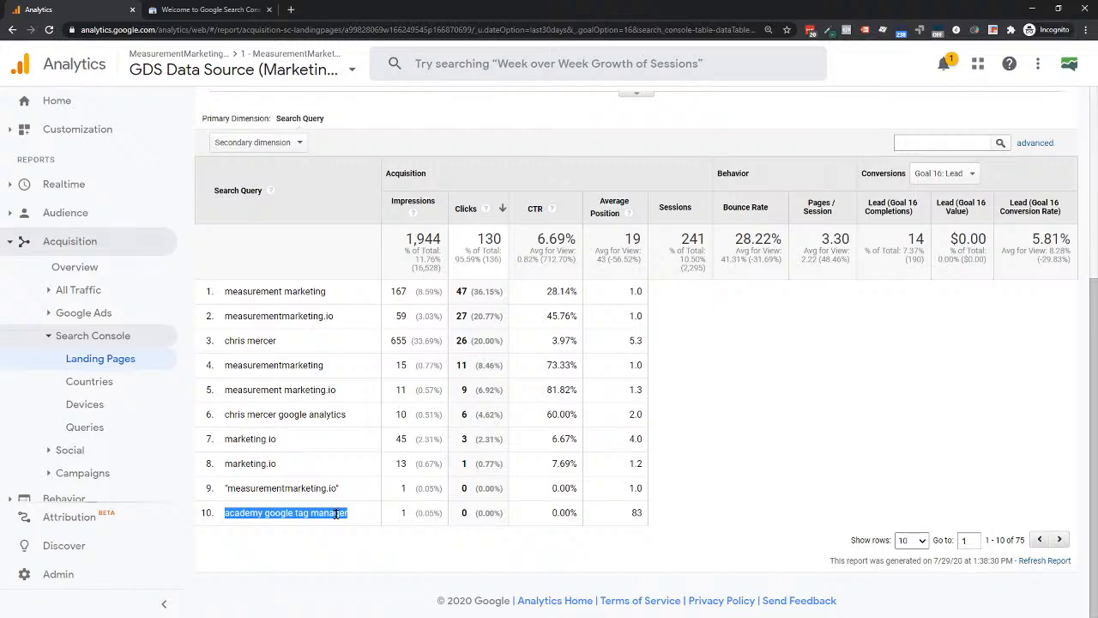
{"action": "left_click_drag", "start_coordinate": [633, 514], "coordinate": [656, 519]}
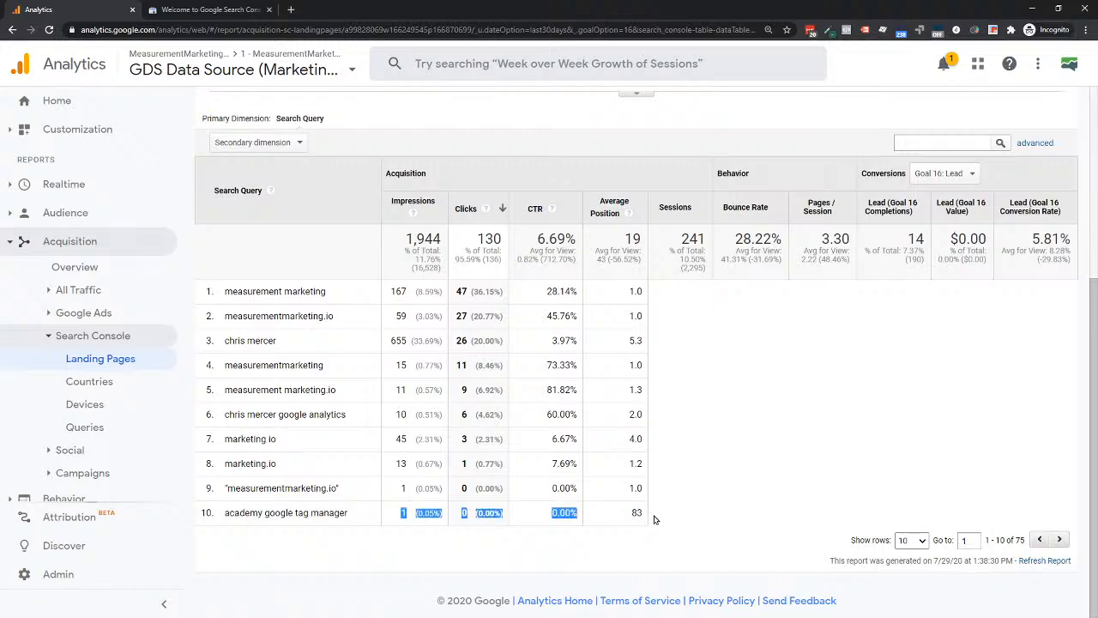
{"action": "double_click", "coordinate": [636, 514]}
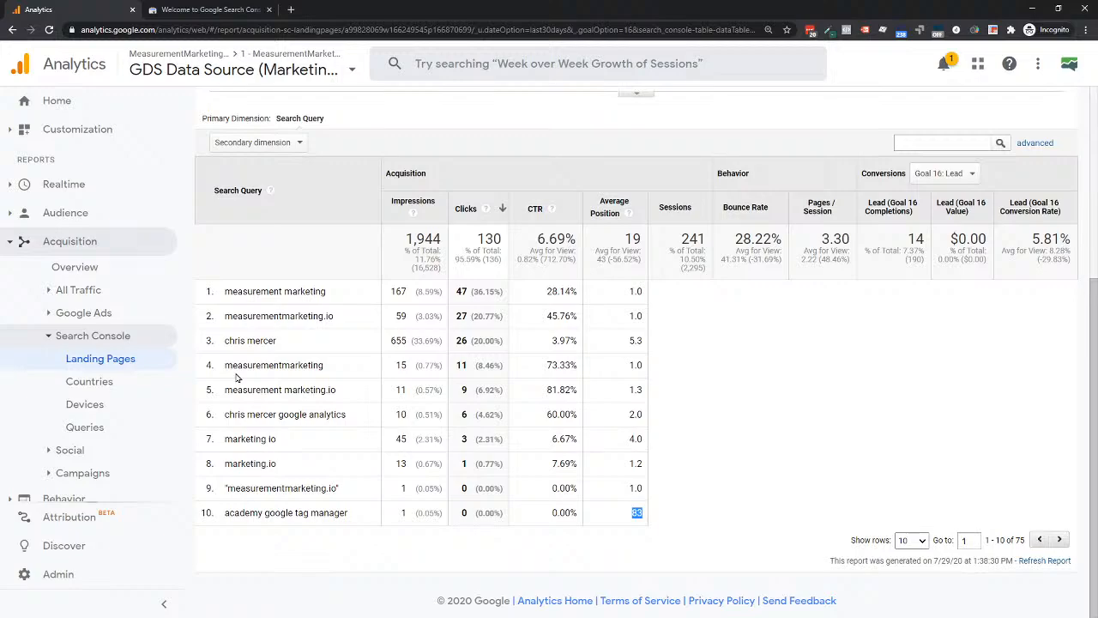
{"action": "scroll", "coordinate": [241, 369], "scroll_direction": "up", "scroll_amount": 5}
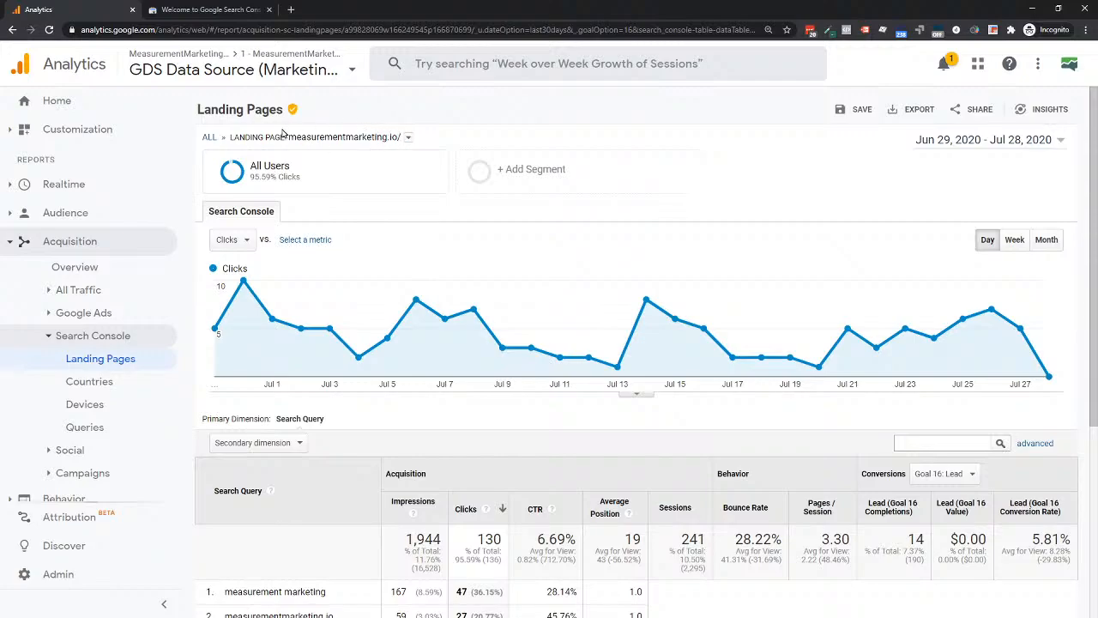
{"action": "scroll", "coordinate": [367, 218], "scroll_direction": "down", "scroll_amount": 3}
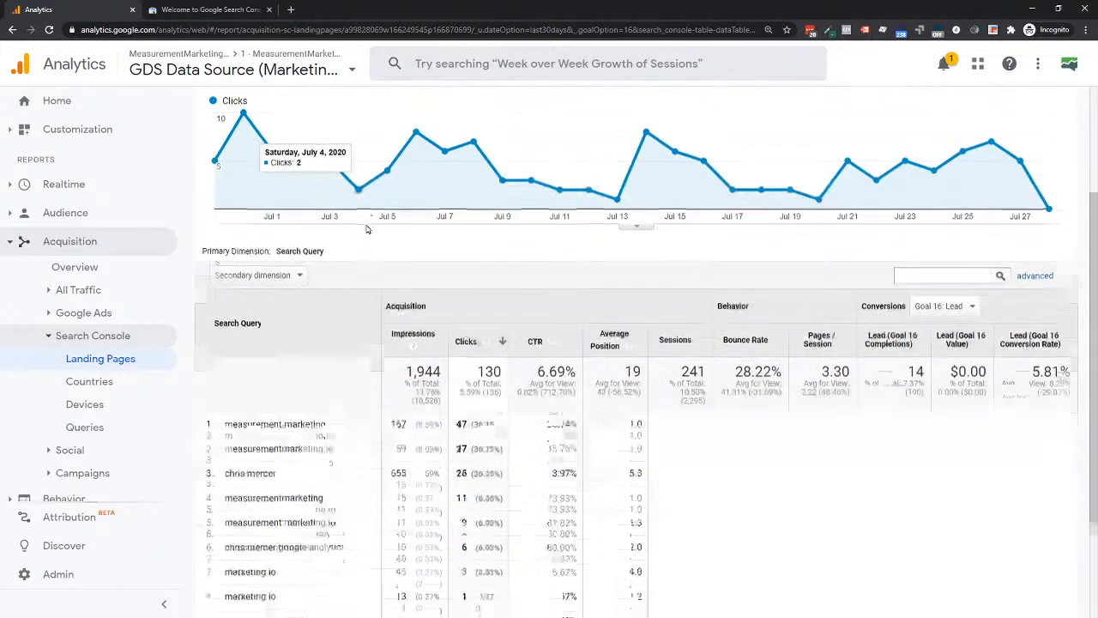
{"action": "scroll", "coordinate": [366, 232], "scroll_direction": "down", "scroll_amount": 1}
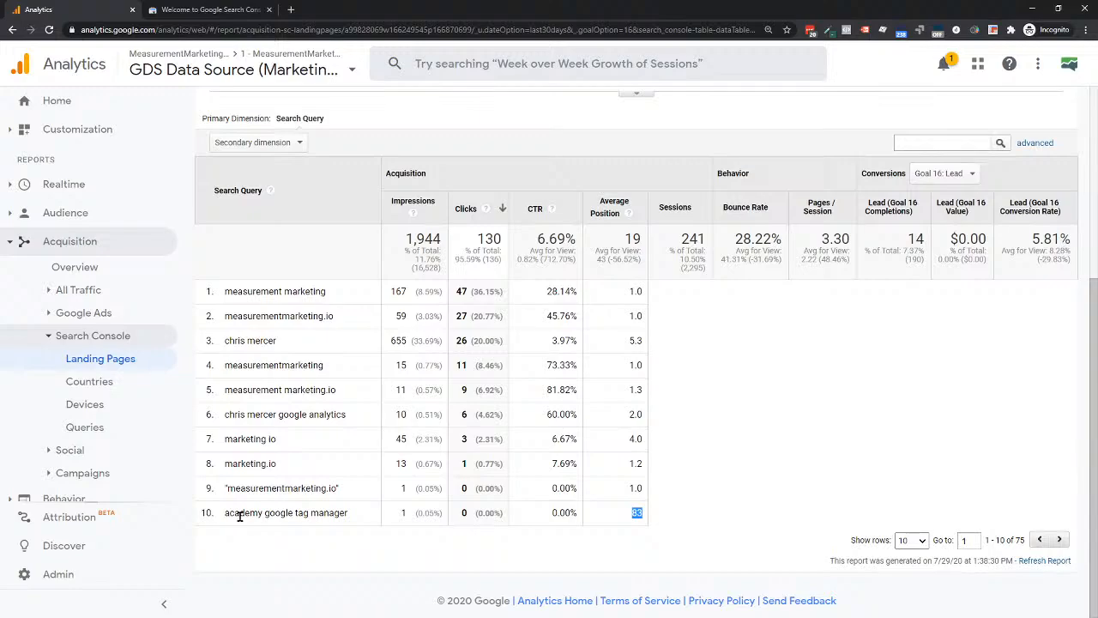
Open the measurementmarketing.io home page in a new browser tab
{"action": "left_click", "coordinate": [296, 9]}
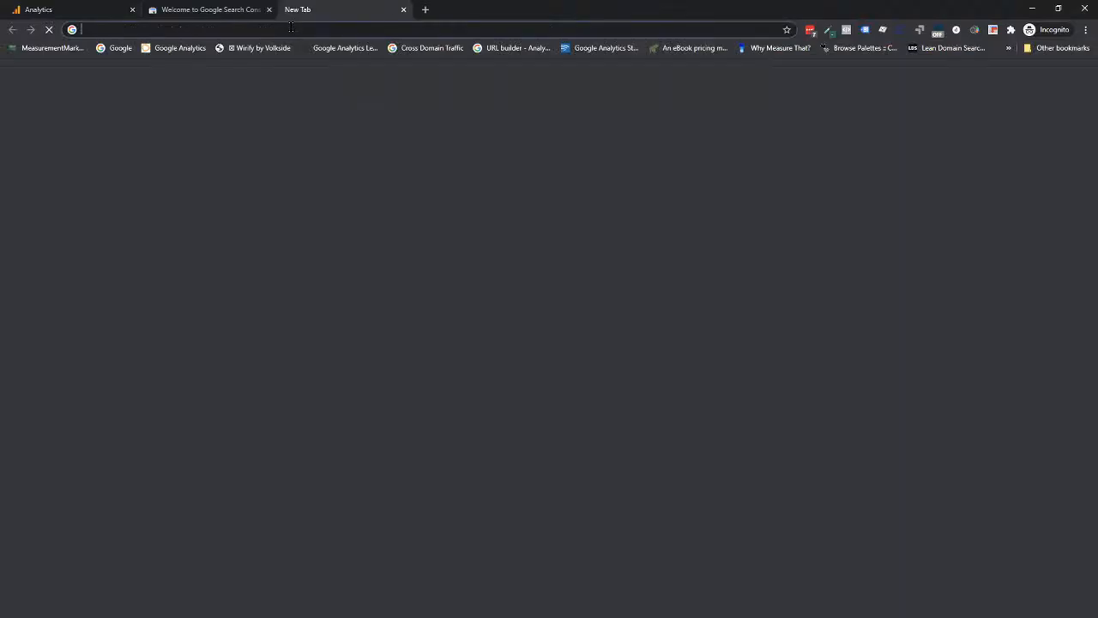
{"action": "type", "text": "measu"}
{"action": "key", "text": "Return"}
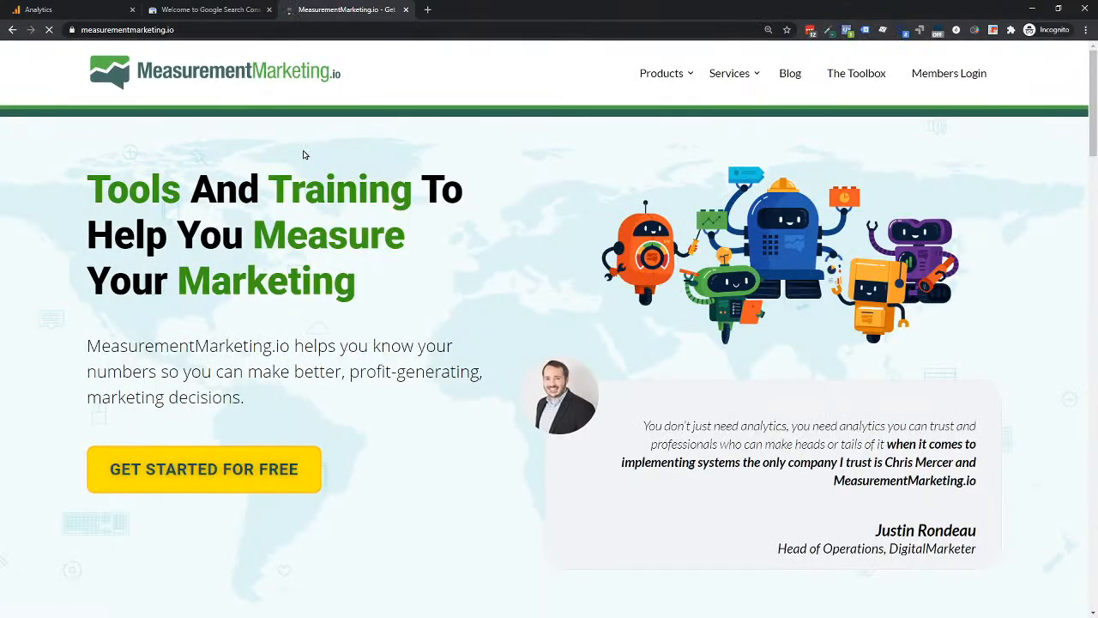
Examine the whole home page for content on Google Tag Manager and the academy, highlighting the Google Tag Manager heading
{"action": "scroll", "coordinate": [303, 151], "scroll_direction": "down", "scroll_amount": 4}
{"action": "scroll", "coordinate": [305, 156], "scroll_direction": "down", "scroll_amount": 4}
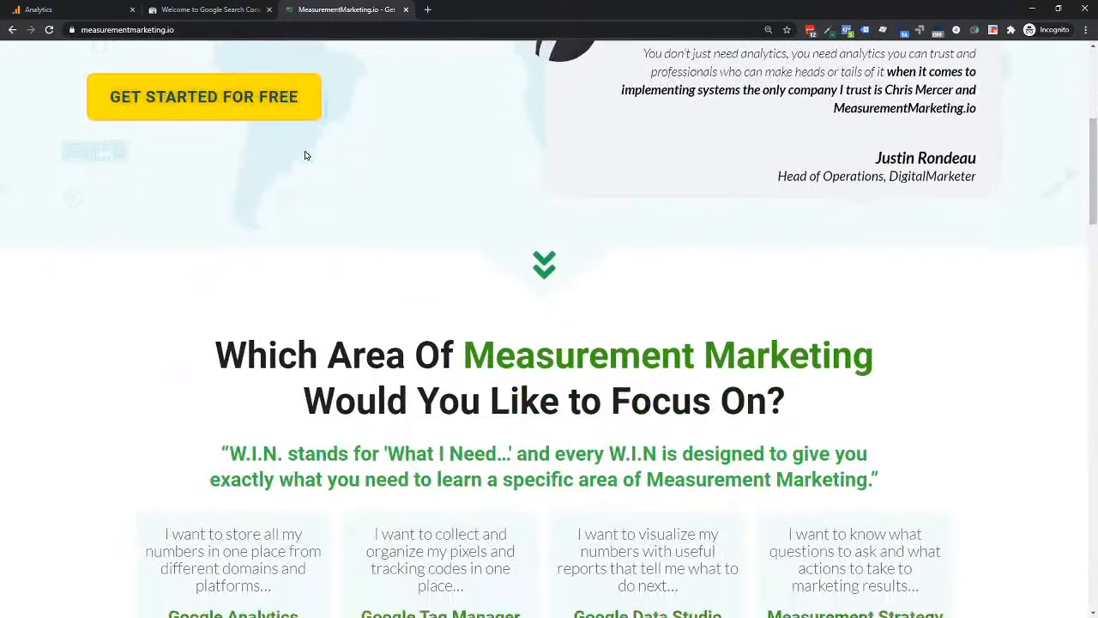
{"action": "scroll", "coordinate": [305, 155], "scroll_direction": "down", "scroll_amount": 2}
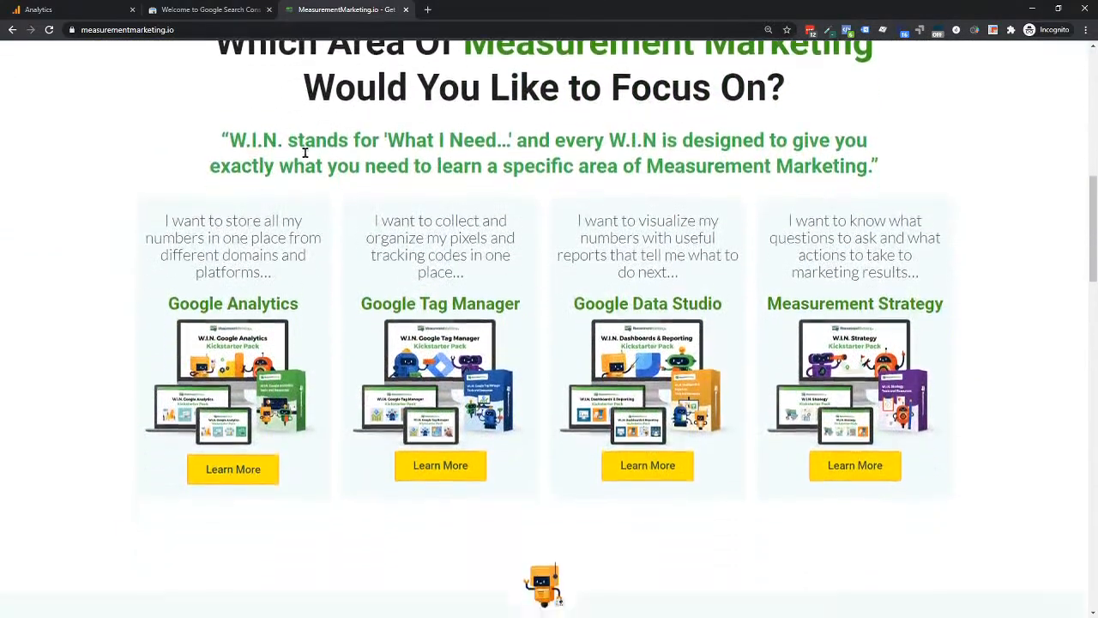
{"action": "left_click_drag", "start_coordinate": [361, 246], "coordinate": [527, 241]}
{"action": "scroll", "coordinate": [504, 191], "scroll_direction": "down", "scroll_amount": 8}
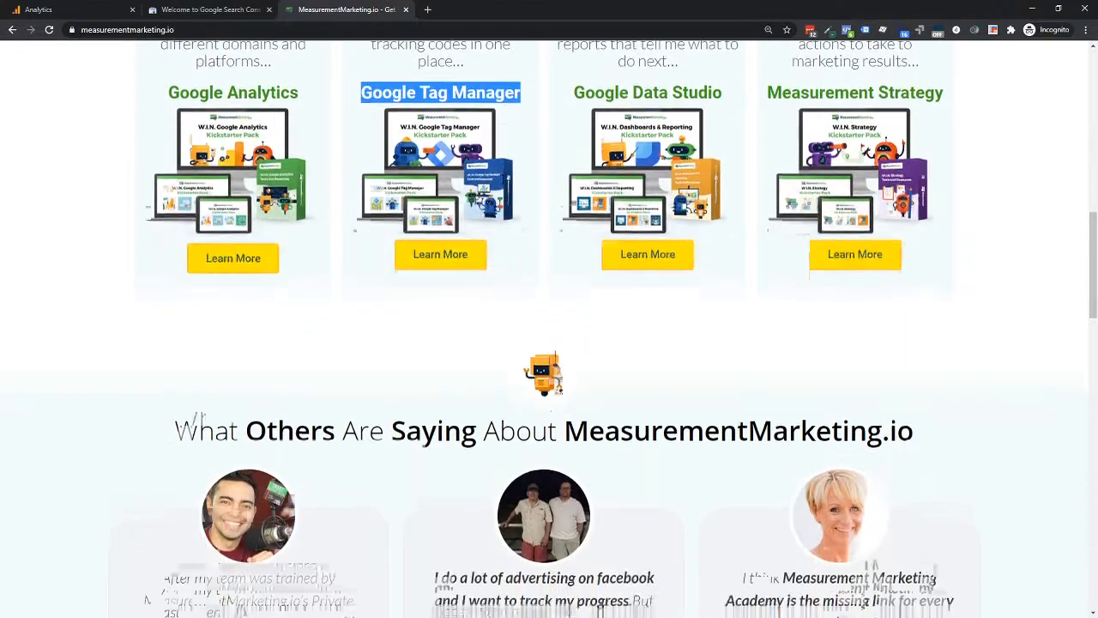
{"action": "scroll", "coordinate": [553, 299], "scroll_direction": "down", "scroll_amount": 5}
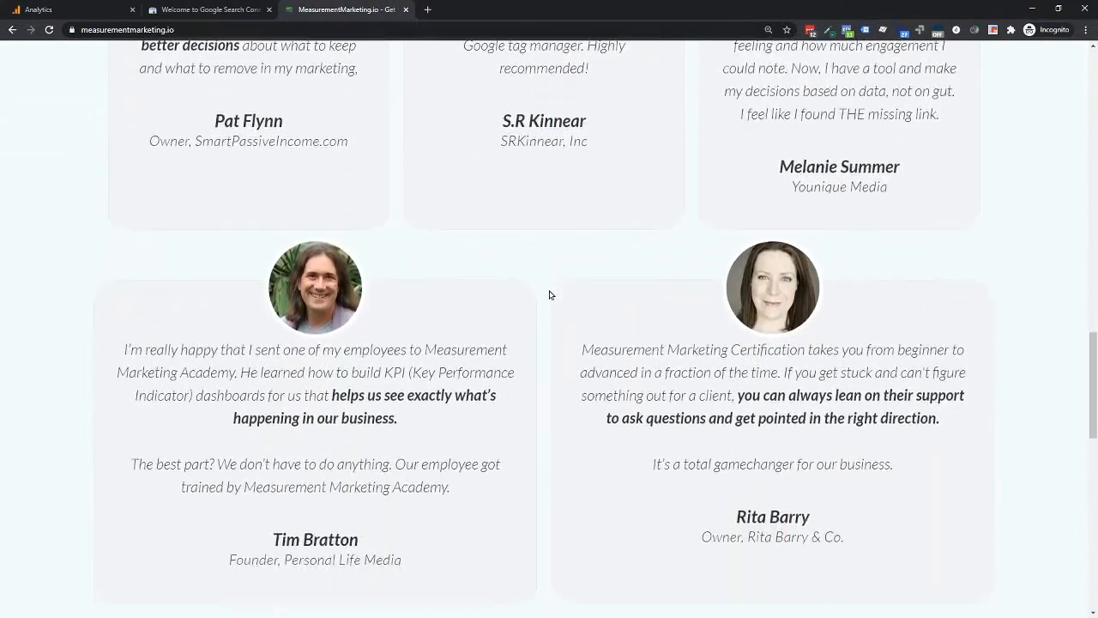
{"action": "scroll", "coordinate": [547, 290], "scroll_direction": "down", "scroll_amount": 8}
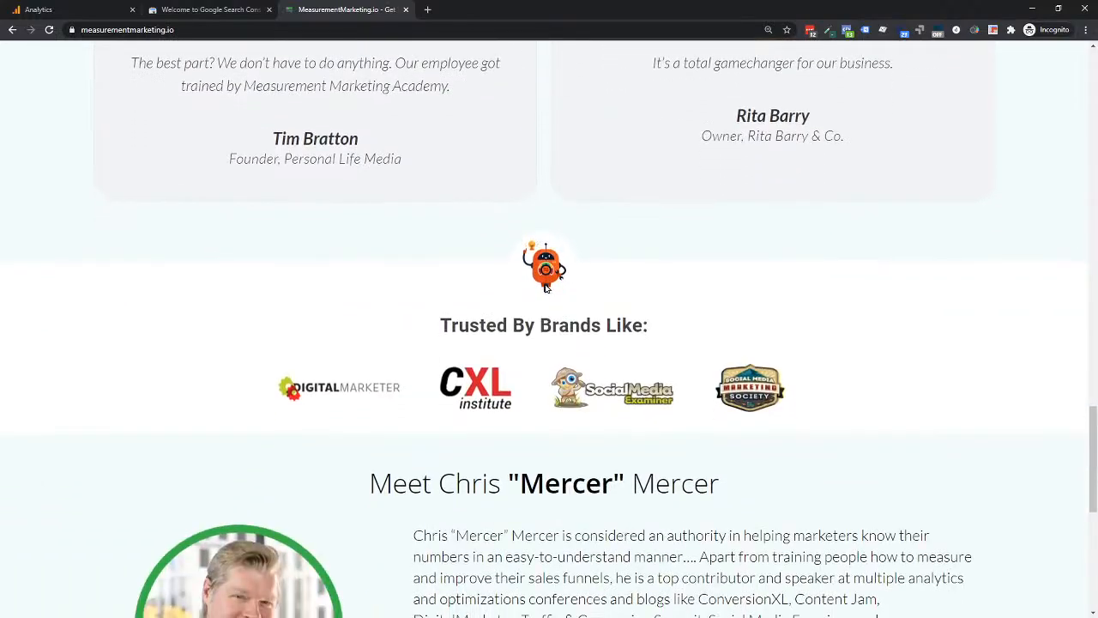
{"action": "scroll", "coordinate": [549, 309], "scroll_direction": "down", "scroll_amount": 1}
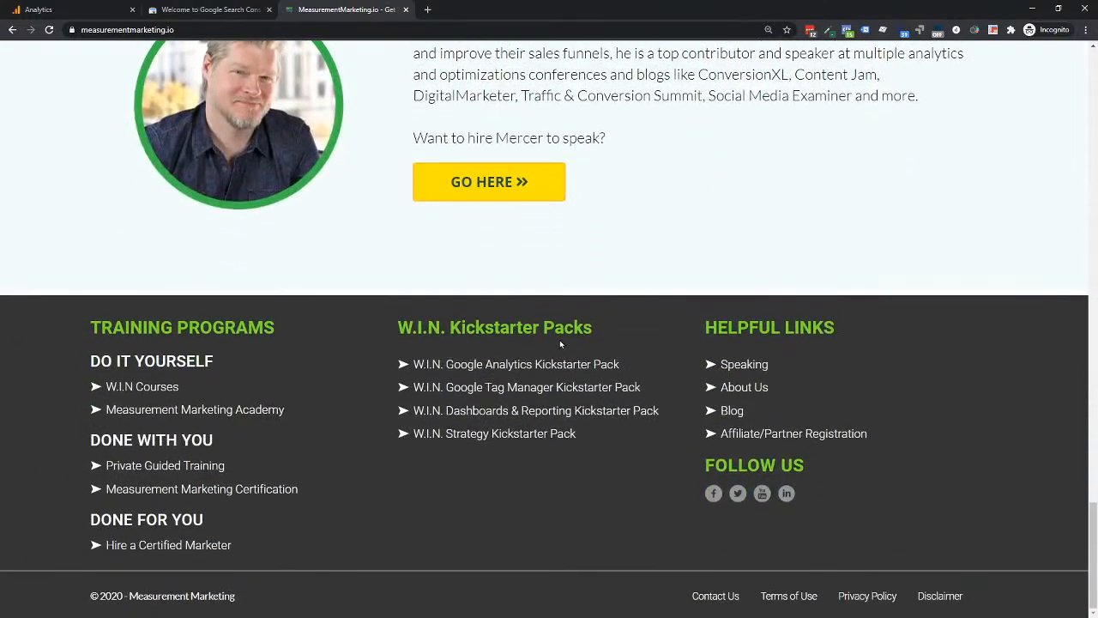
{"action": "scroll", "coordinate": [560, 339], "scroll_direction": "up", "scroll_amount": 15}
{"action": "scroll", "coordinate": [554, 343], "scroll_direction": "up", "scroll_amount": 12}
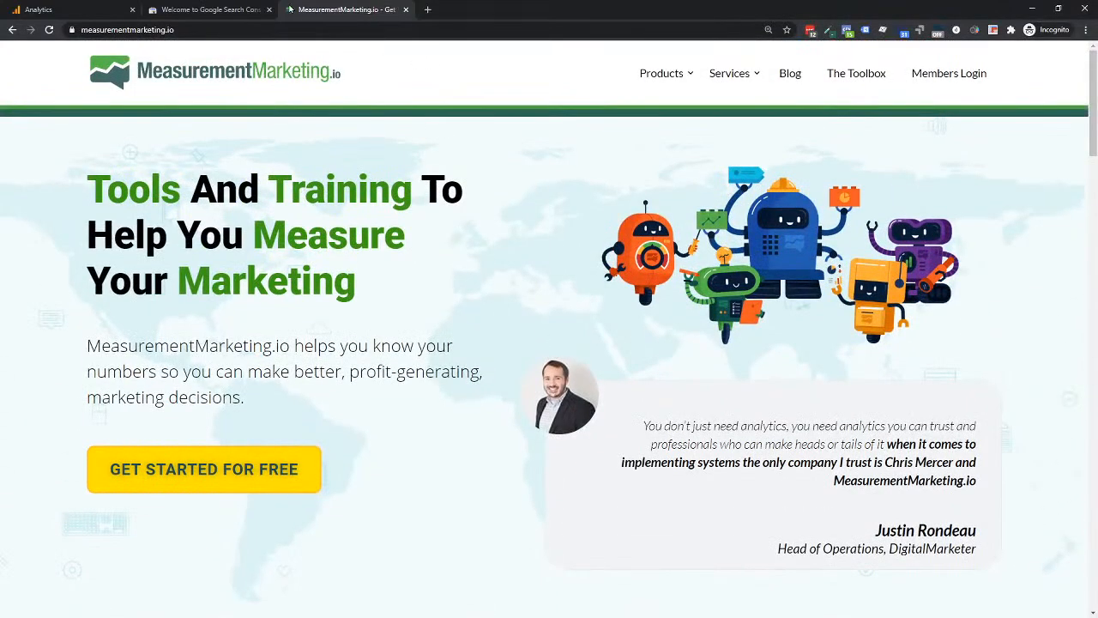
Return to Google Analytics and highlight the "academy google tag manager" query in the search query table
{"action": "left_click", "coordinate": [93, 8]}
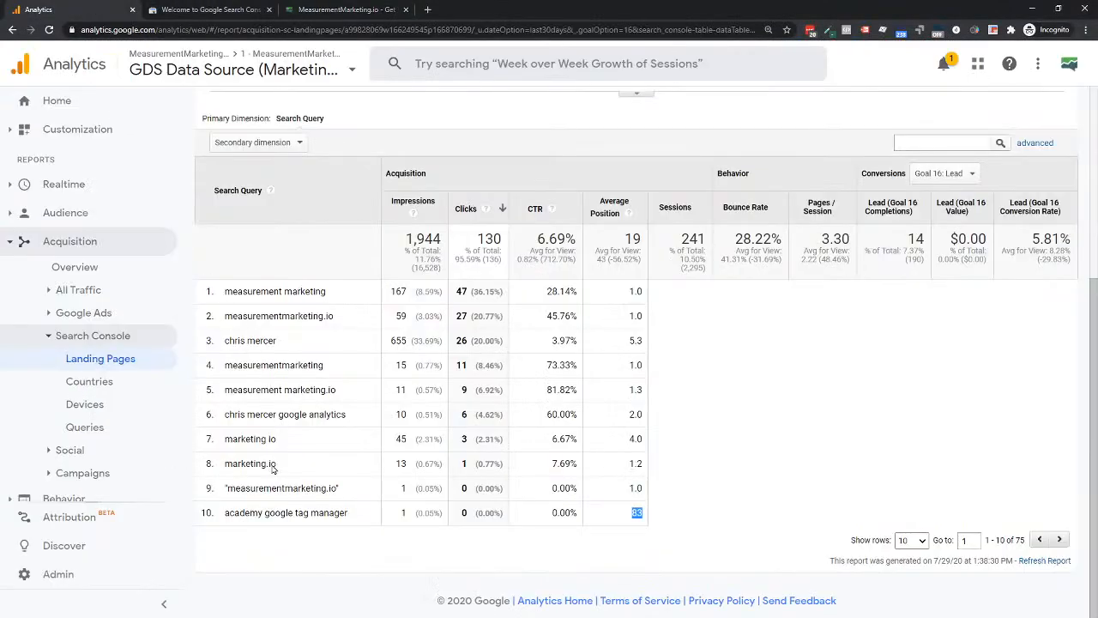
{"action": "left_click", "coordinate": [631, 517]}
{"action": "left_click_drag", "start_coordinate": [223, 512], "coordinate": [353, 516]}
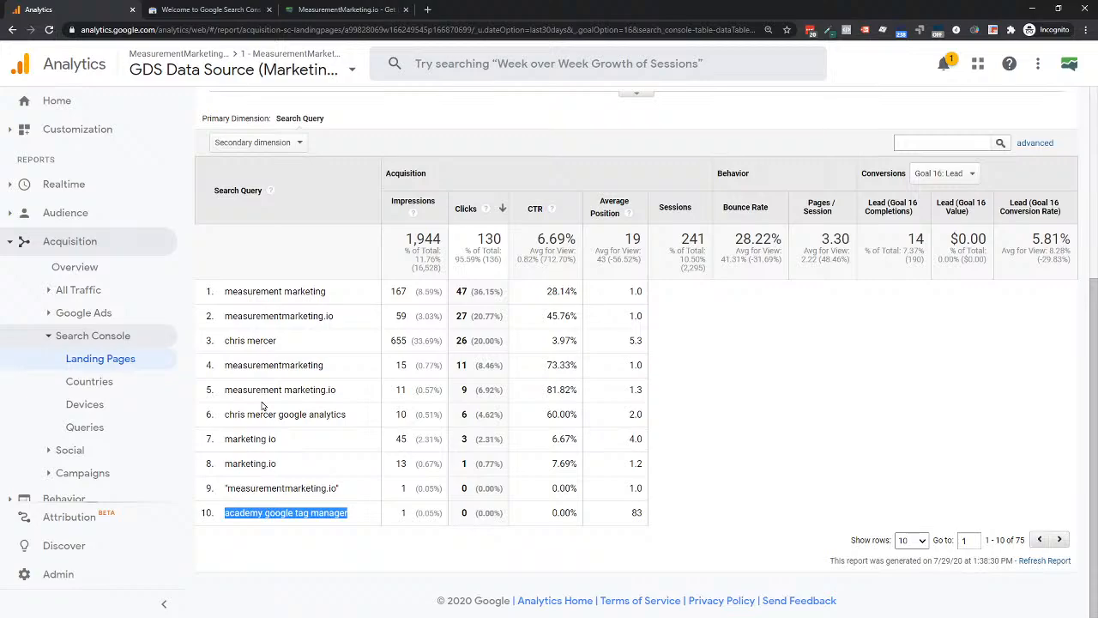
Clear the highlighted query and set the search query table to show 250 rows
{"action": "left_click", "coordinate": [245, 286]}
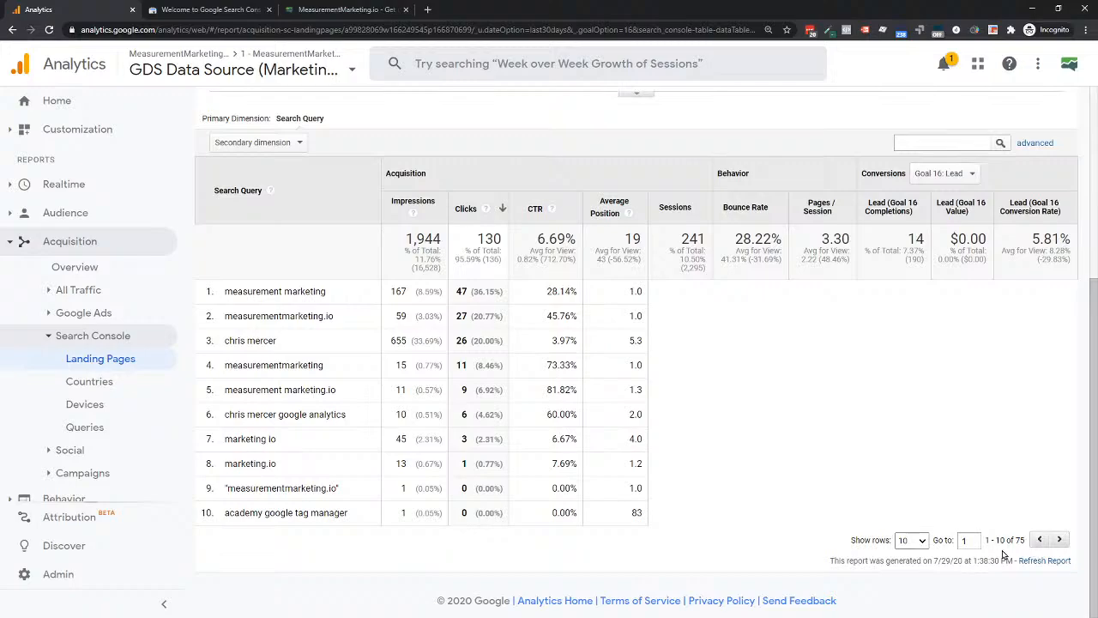
{"action": "left_click", "coordinate": [918, 540]}
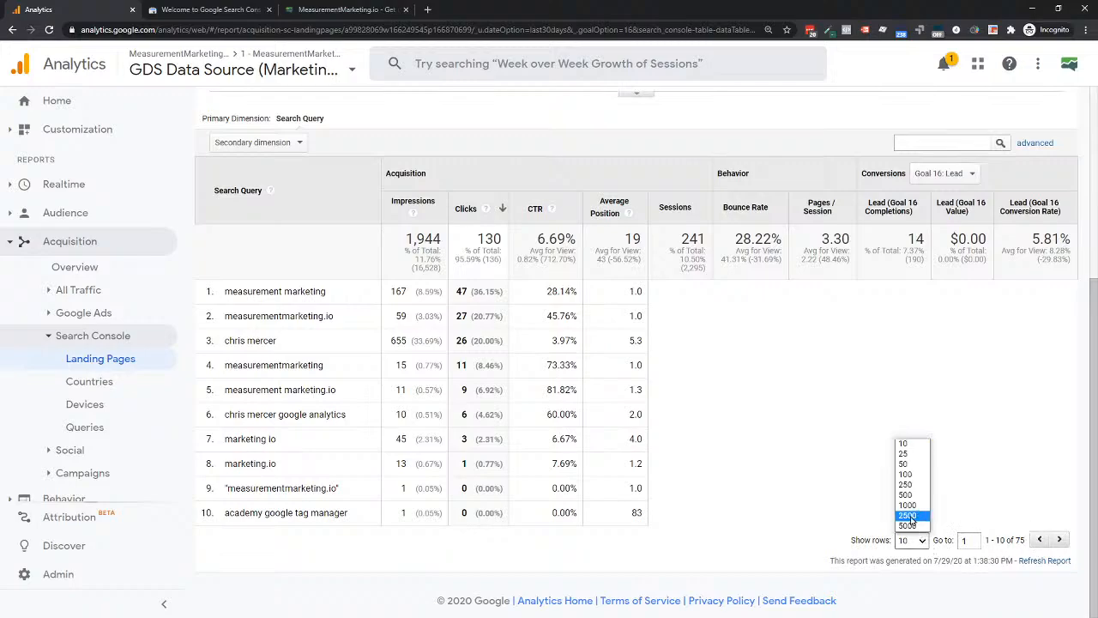
{"action": "left_click", "coordinate": [906, 485]}
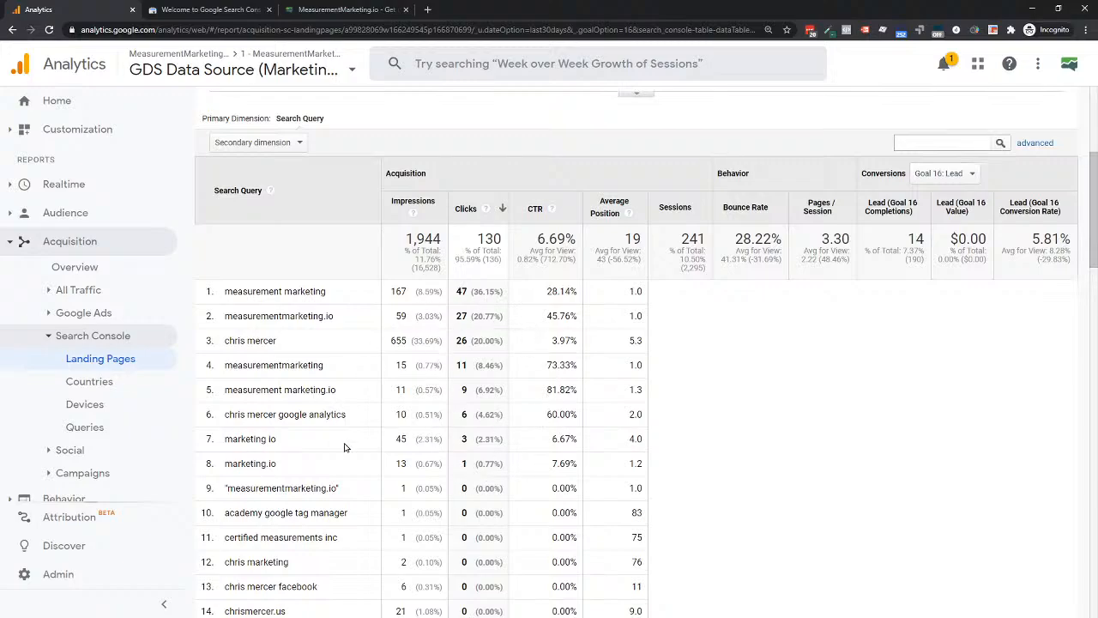
Read through the first part of the expanded search query list and highlight the "google analytics workshops" query
{"action": "scroll", "coordinate": [343, 437], "scroll_direction": "down", "scroll_amount": 1}
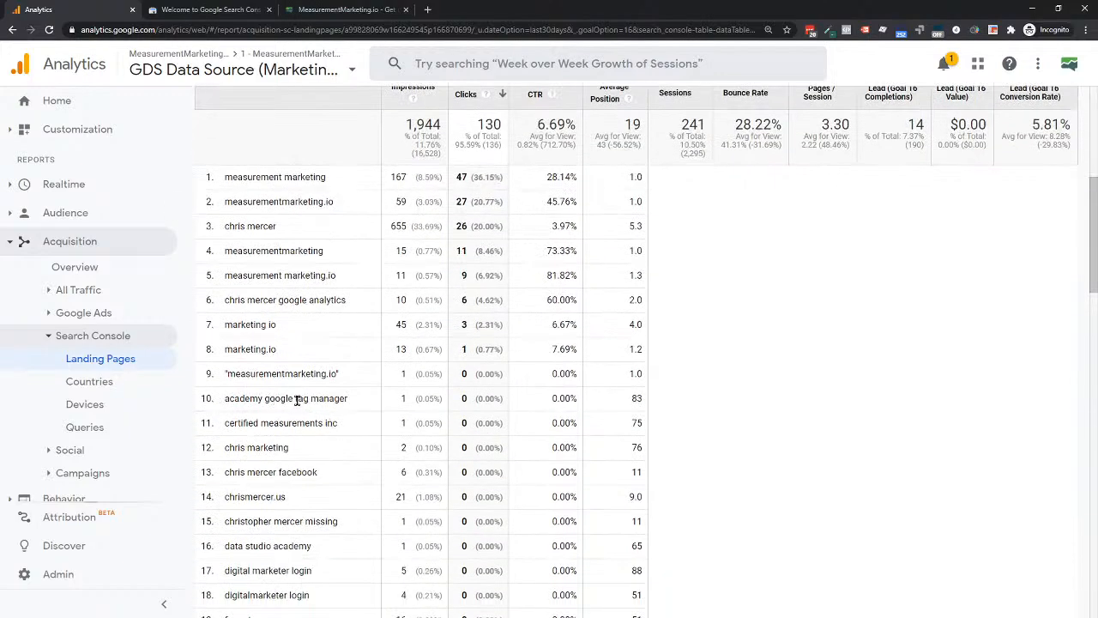
{"action": "scroll", "coordinate": [297, 401], "scroll_direction": "down", "scroll_amount": 1}
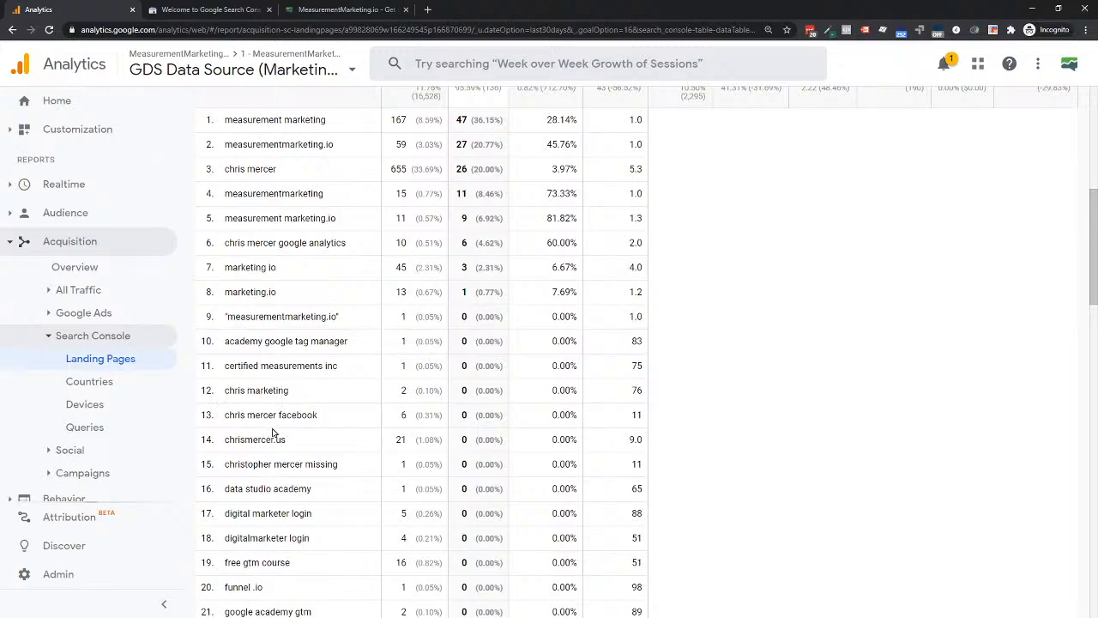
{"action": "scroll", "coordinate": [266, 438], "scroll_direction": "down", "scroll_amount": 2}
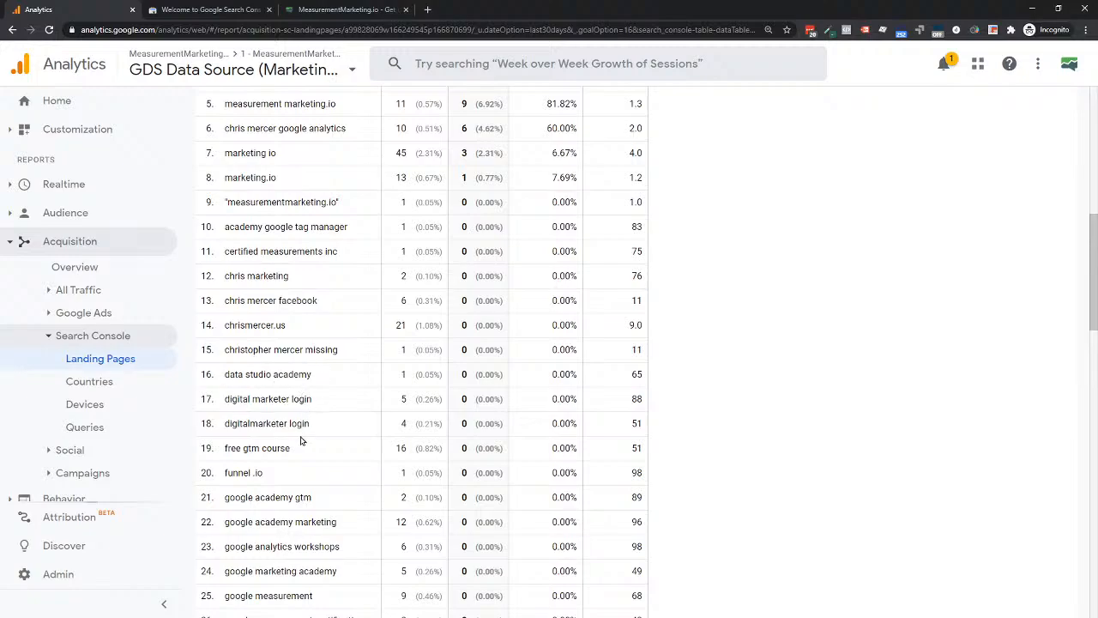
{"action": "scroll", "coordinate": [300, 440], "scroll_direction": "down", "scroll_amount": 1}
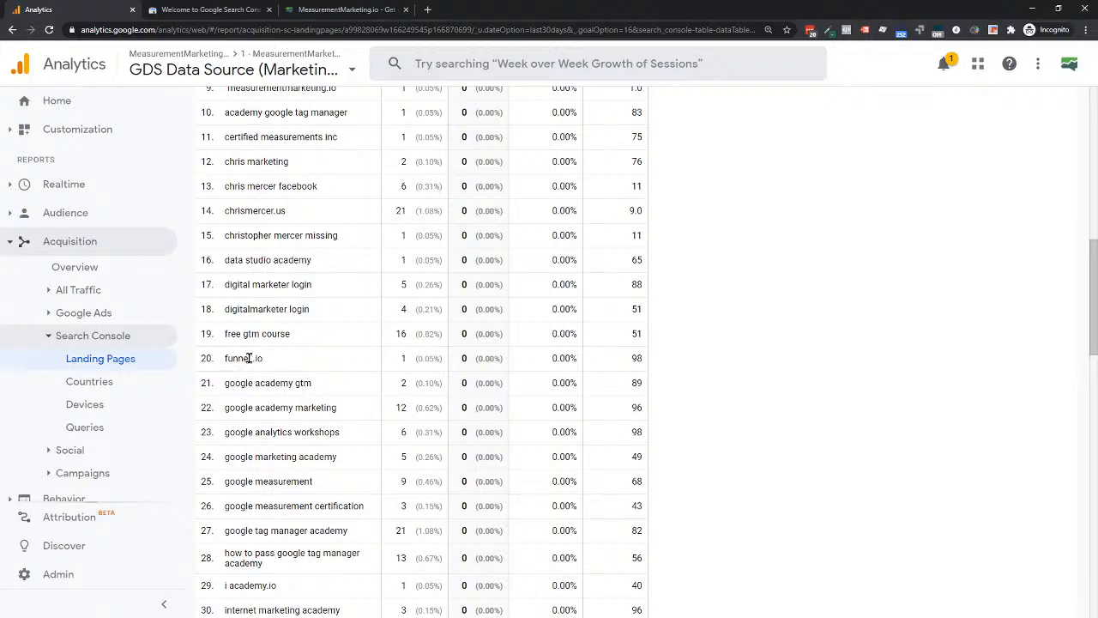
{"action": "scroll", "coordinate": [248, 358], "scroll_direction": "down", "scroll_amount": 1}
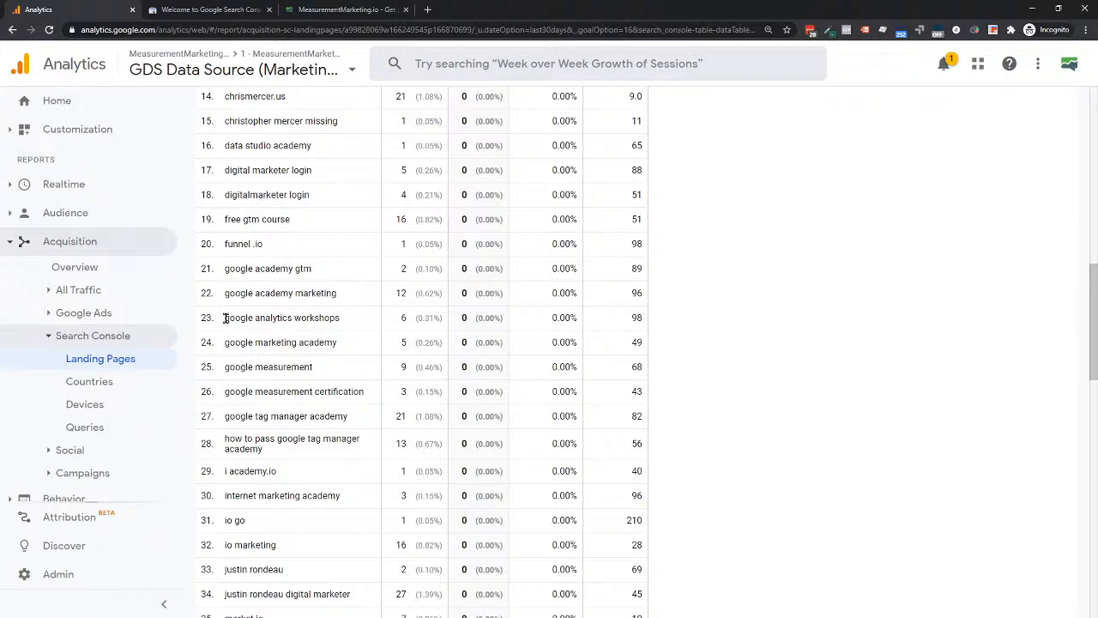
{"action": "left_click_drag", "start_coordinate": [225, 318], "coordinate": [345, 324]}
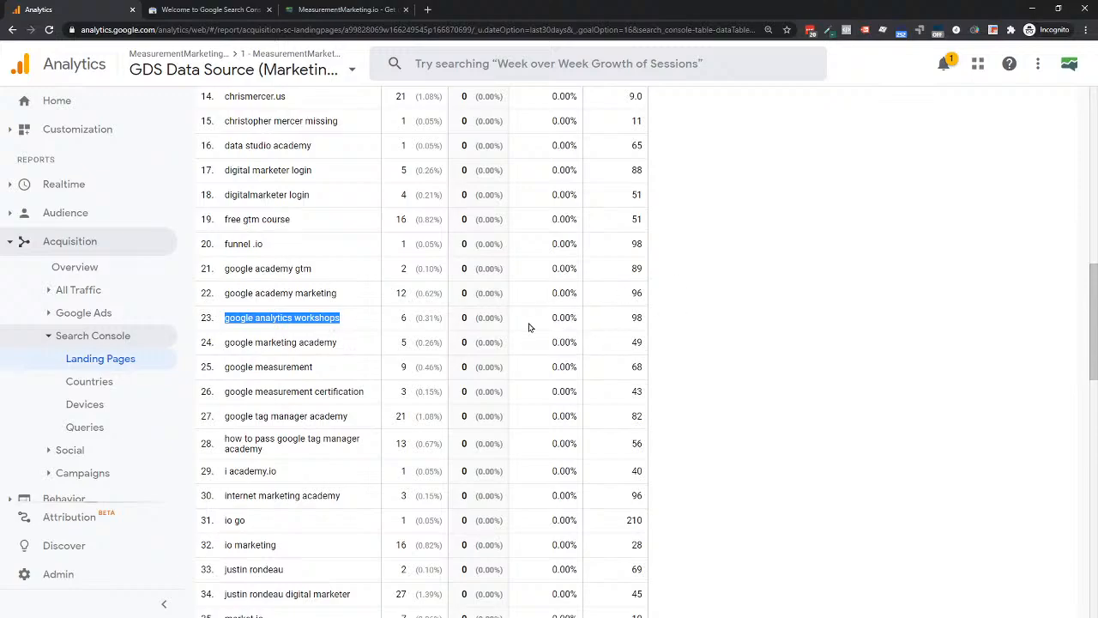
Review the remaining search queries through the end of the list and highlight the "win mercer login" query
{"action": "scroll", "coordinate": [274, 331], "scroll_direction": "down", "scroll_amount": 3}
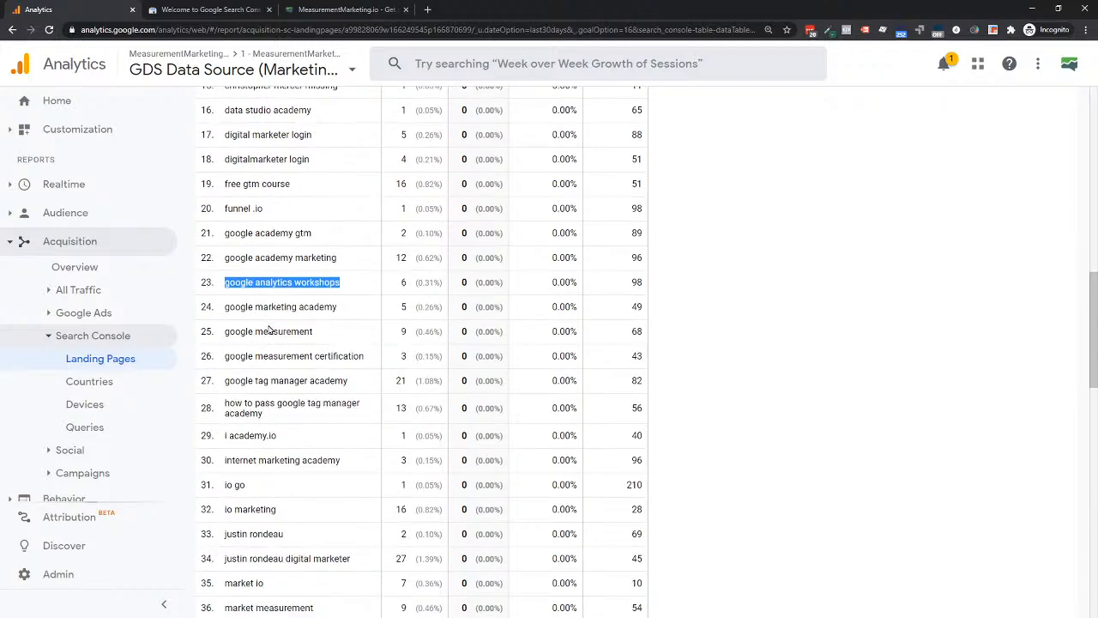
{"action": "scroll", "coordinate": [269, 329], "scroll_direction": "down", "scroll_amount": 4}
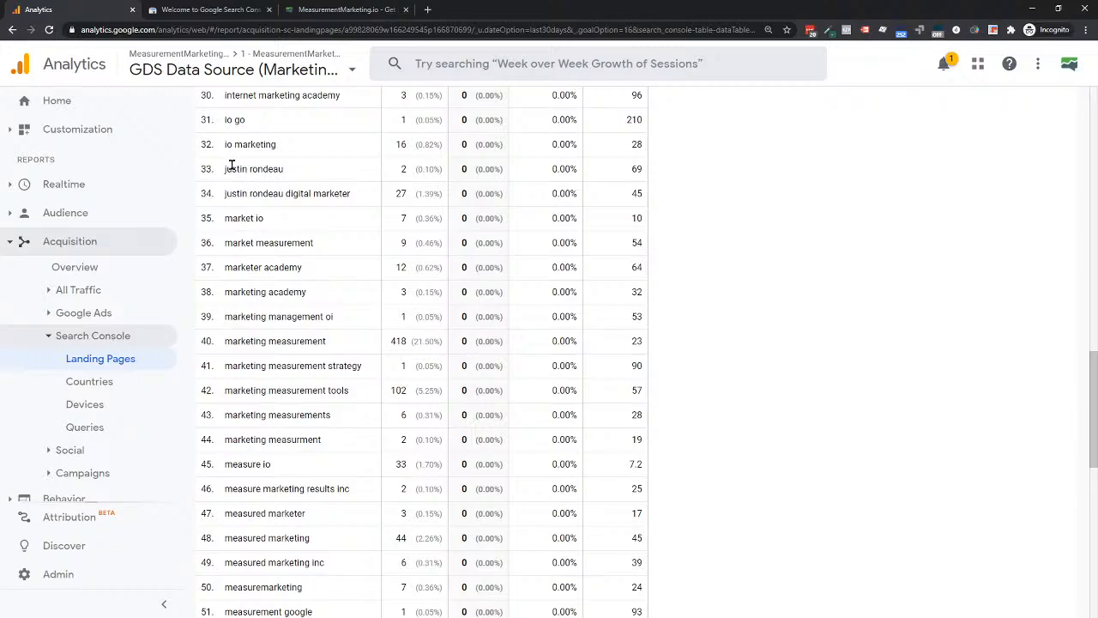
{"action": "scroll", "coordinate": [306, 266], "scroll_direction": "down", "scroll_amount": 4}
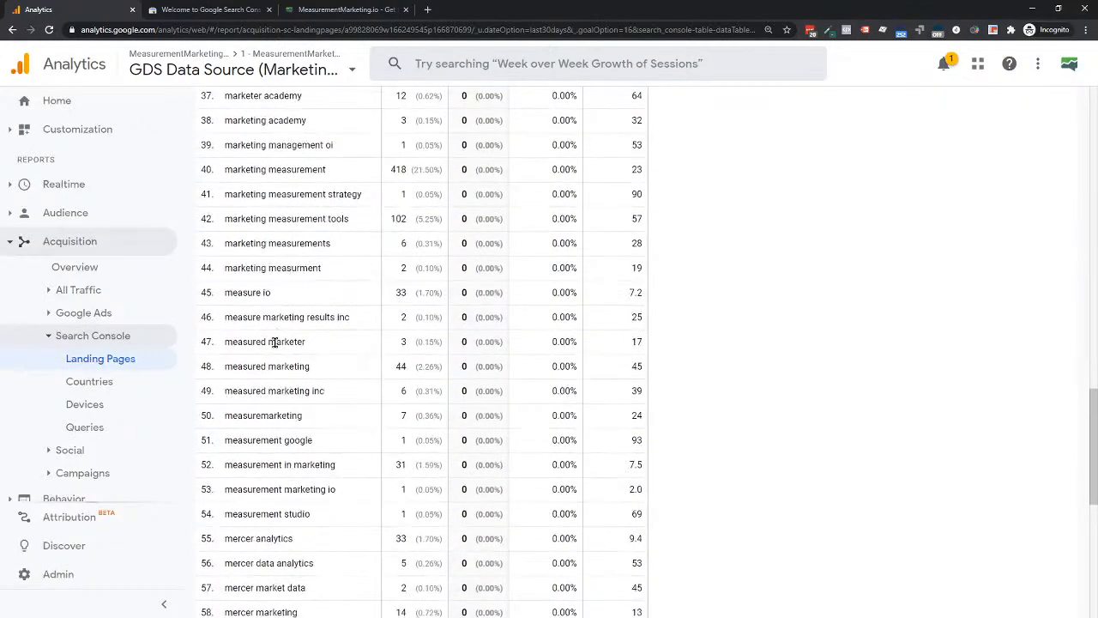
{"action": "scroll", "coordinate": [275, 354], "scroll_direction": "down", "scroll_amount": 5}
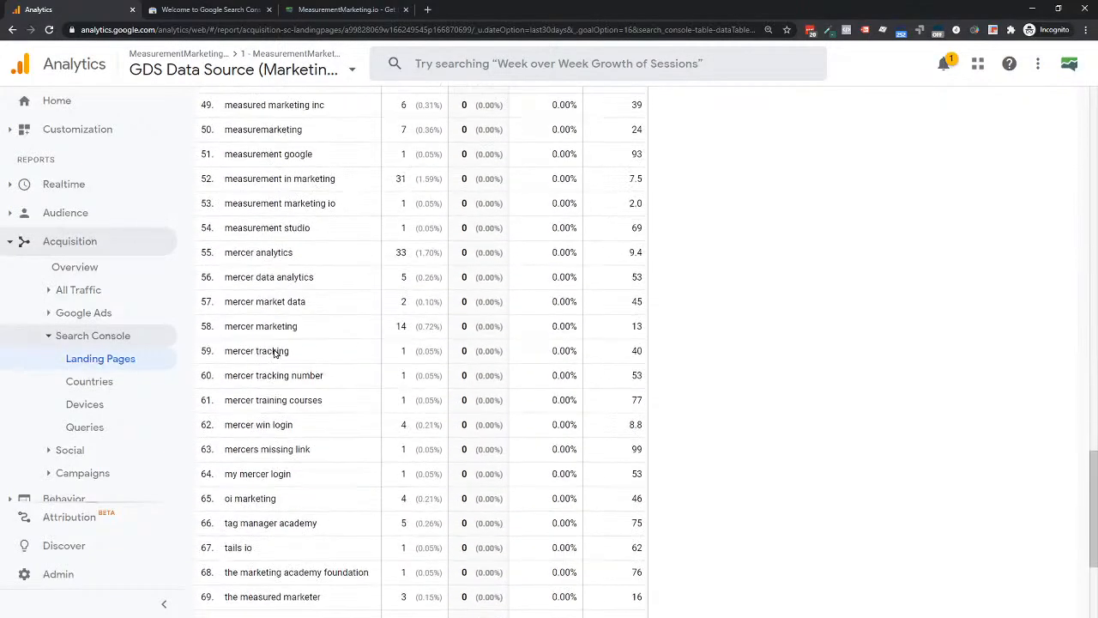
{"action": "scroll", "coordinate": [274, 347], "scroll_direction": "down", "scroll_amount": 1}
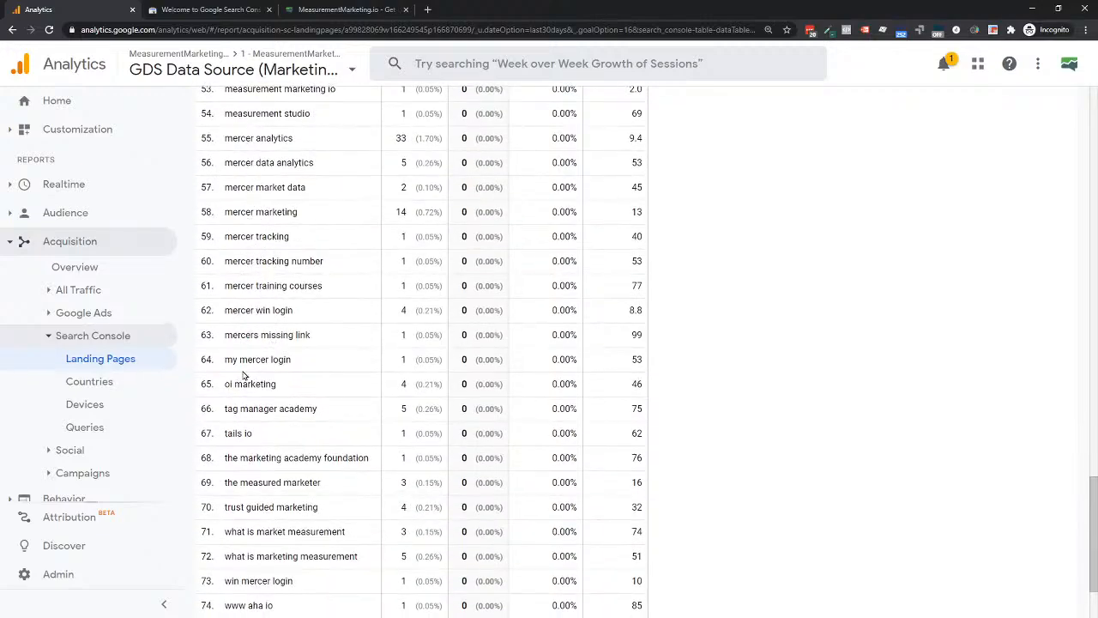
{"action": "scroll", "coordinate": [256, 275], "scroll_direction": "down", "scroll_amount": 3}
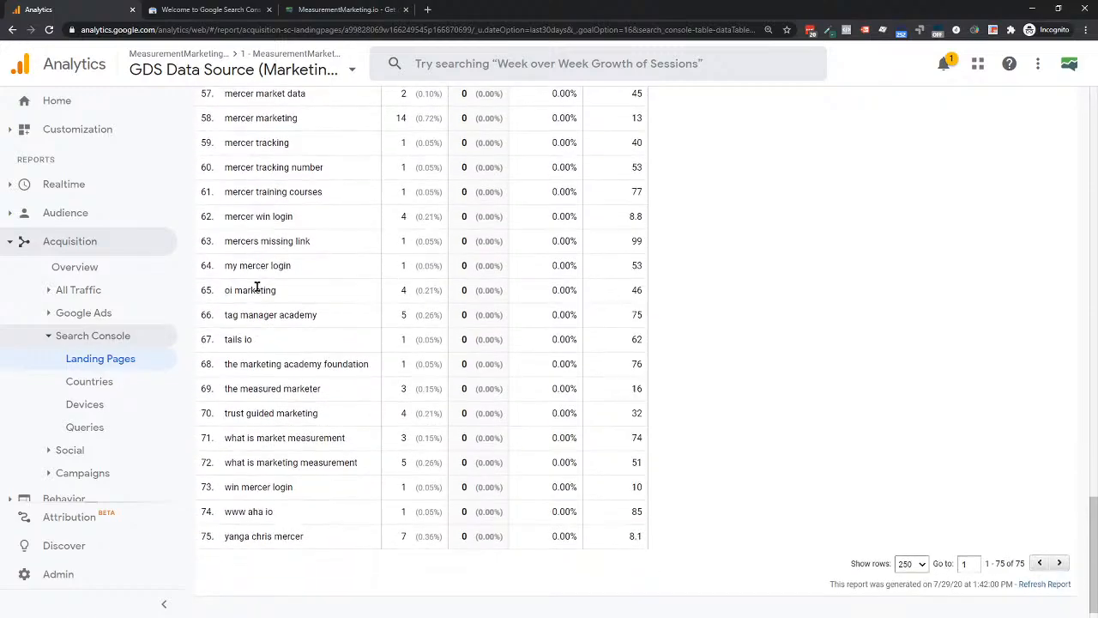
{"action": "left_click_drag", "start_coordinate": [226, 464], "coordinate": [300, 472]}
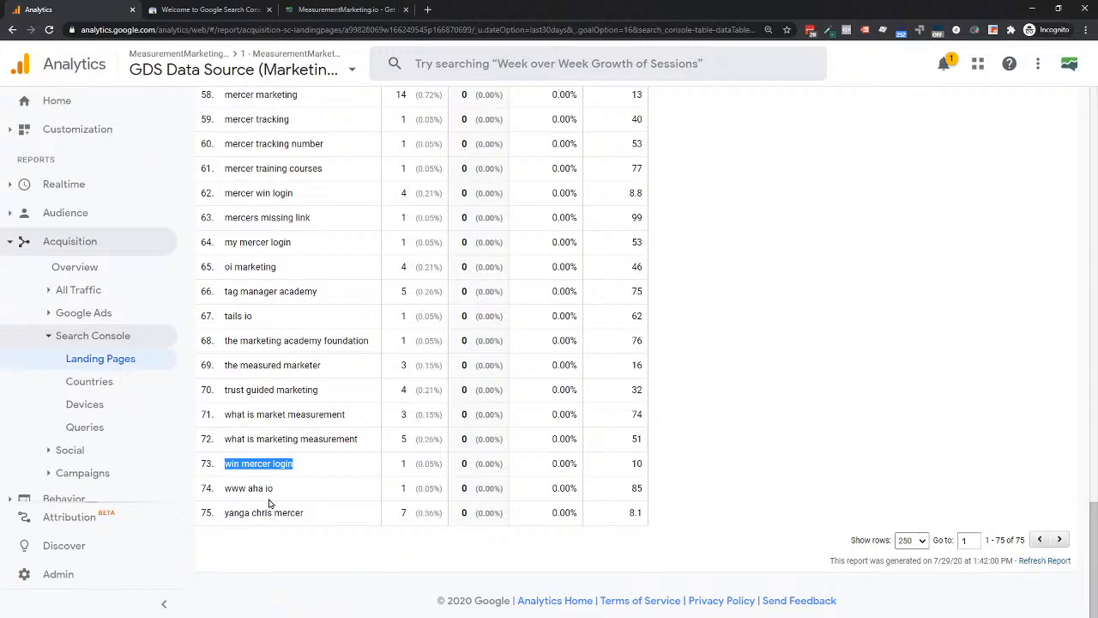
Go back through the query list to check which landing page it covers and review the clicks of the leading queries
{"action": "scroll", "coordinate": [290, 493], "scroll_direction": "up", "scroll_amount": 3}
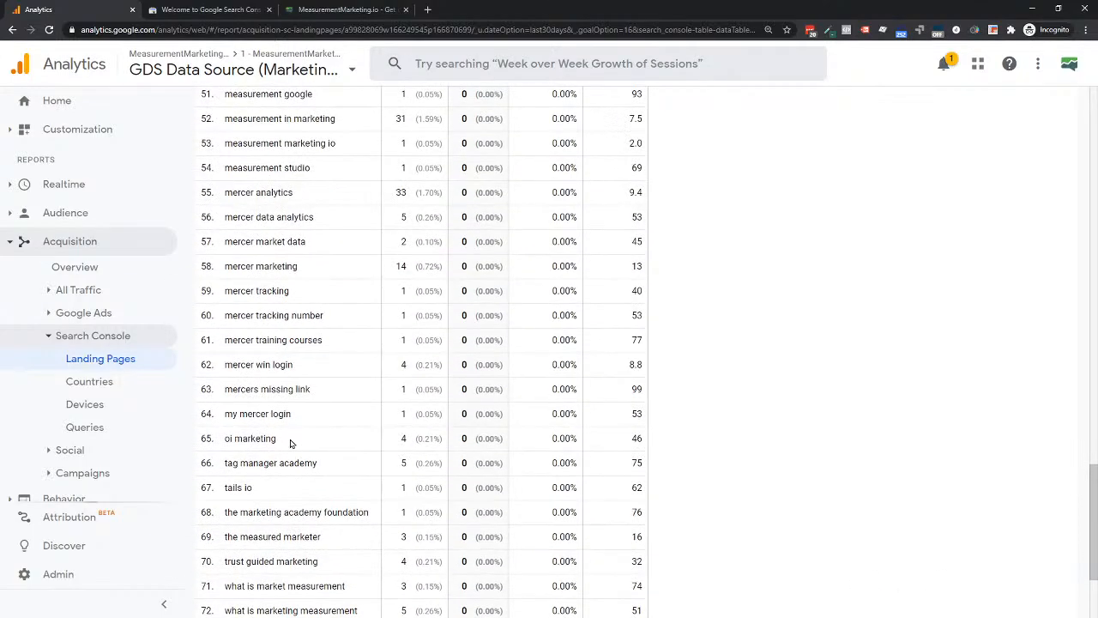
{"action": "scroll", "coordinate": [290, 444], "scroll_direction": "up", "scroll_amount": 5}
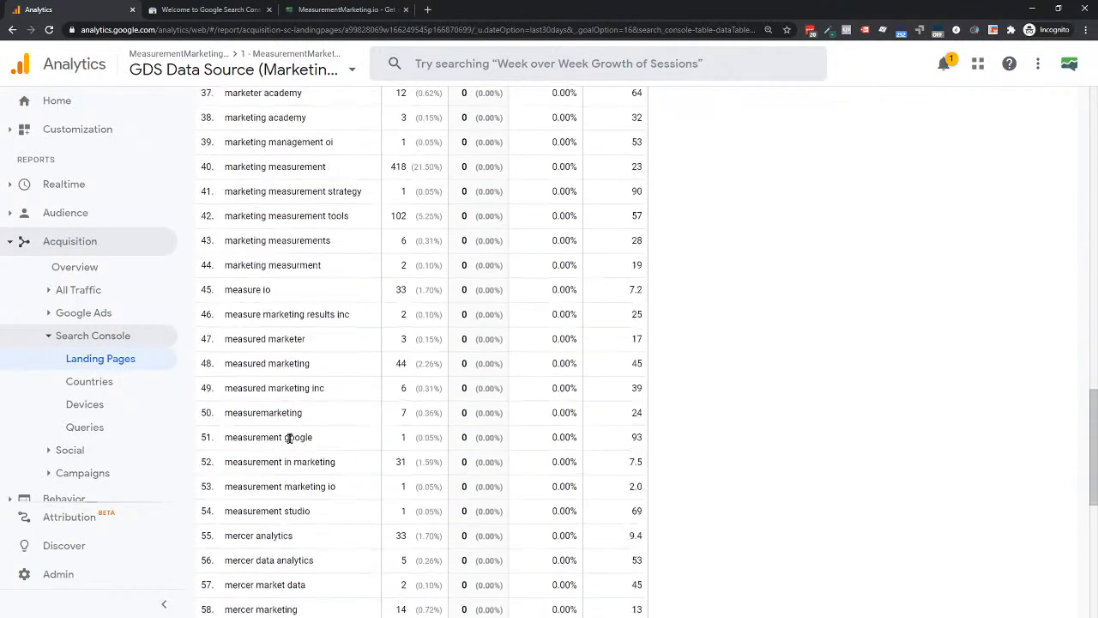
{"action": "scroll", "coordinate": [289, 438], "scroll_direction": "up", "scroll_amount": 8}
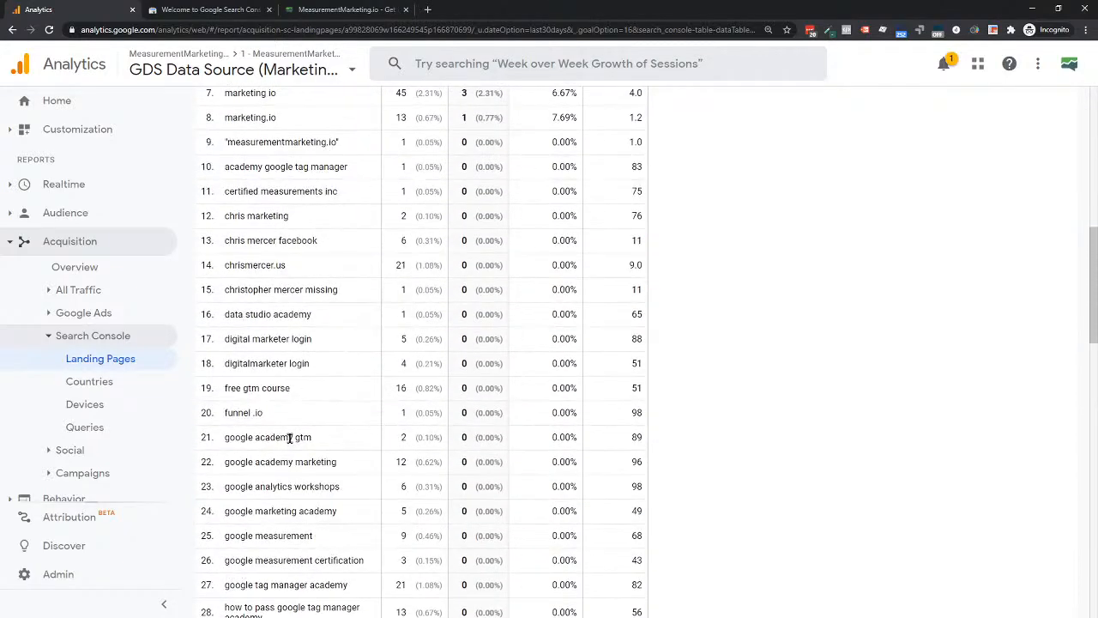
{"action": "scroll", "coordinate": [290, 438], "scroll_direction": "up", "scroll_amount": 6}
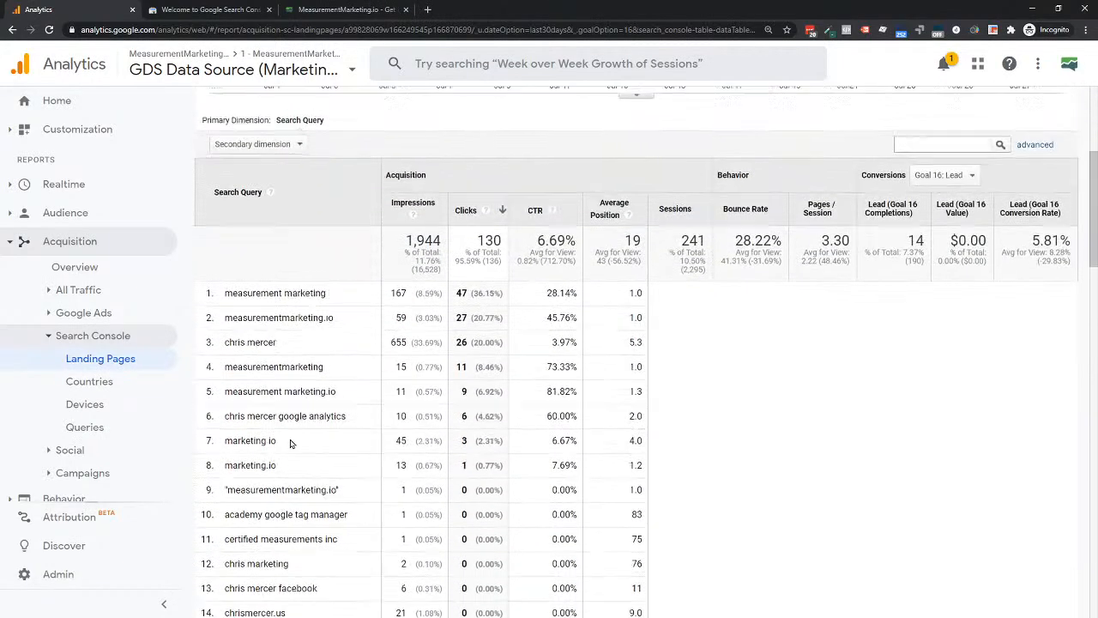
{"action": "scroll", "coordinate": [290, 443], "scroll_direction": "up", "scroll_amount": 3}
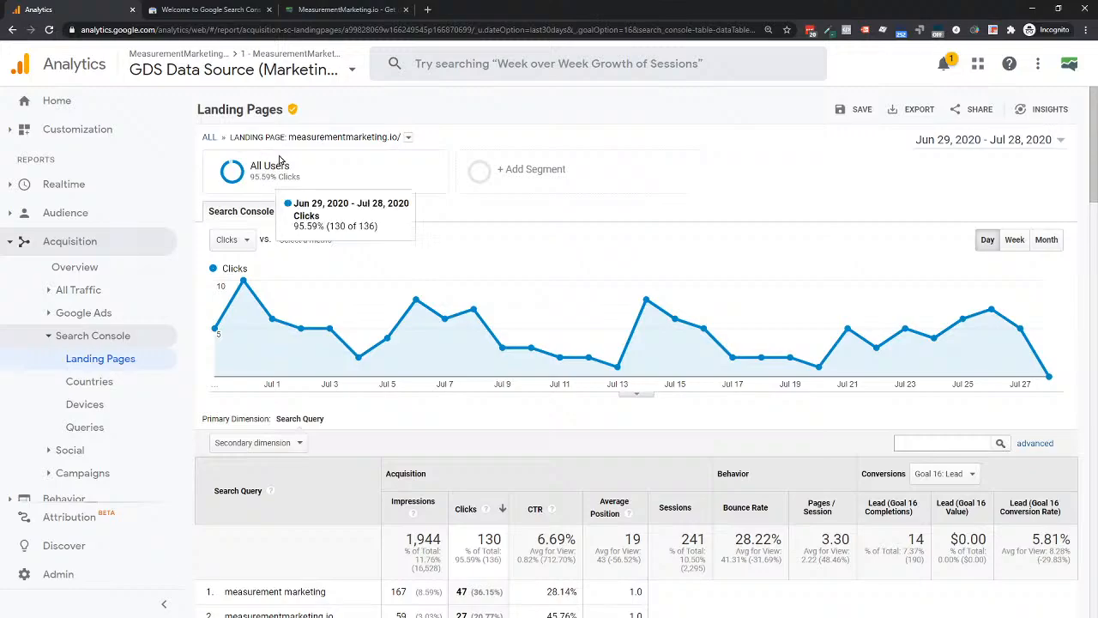
{"action": "scroll", "coordinate": [554, 442], "scroll_direction": "down", "scroll_amount": 2}
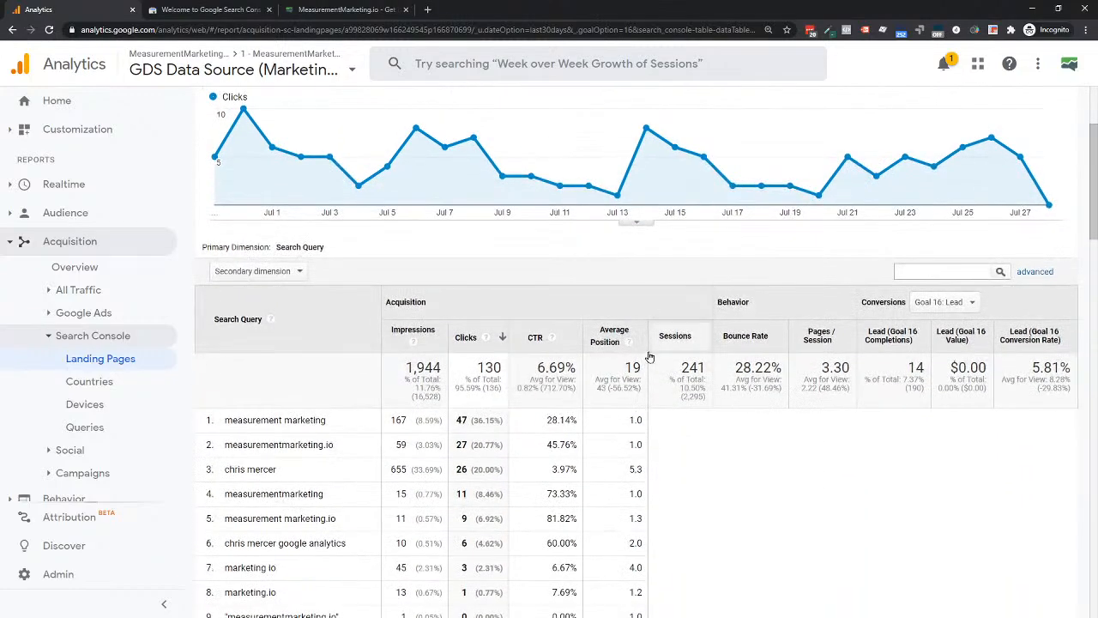
{"action": "scroll", "coordinate": [506, 337], "scroll_direction": "down", "scroll_amount": 2}
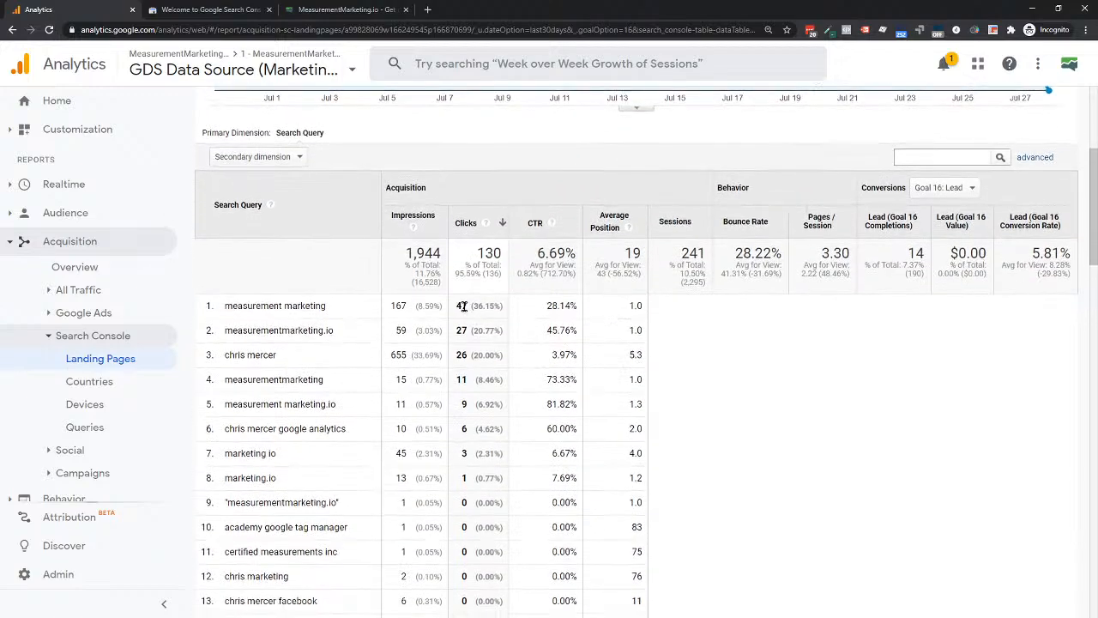
Compare the home page's search queries with their average positions to judge which topics the page is found for
{"action": "scroll", "coordinate": [544, 458], "scroll_direction": "down", "scroll_amount": 5}
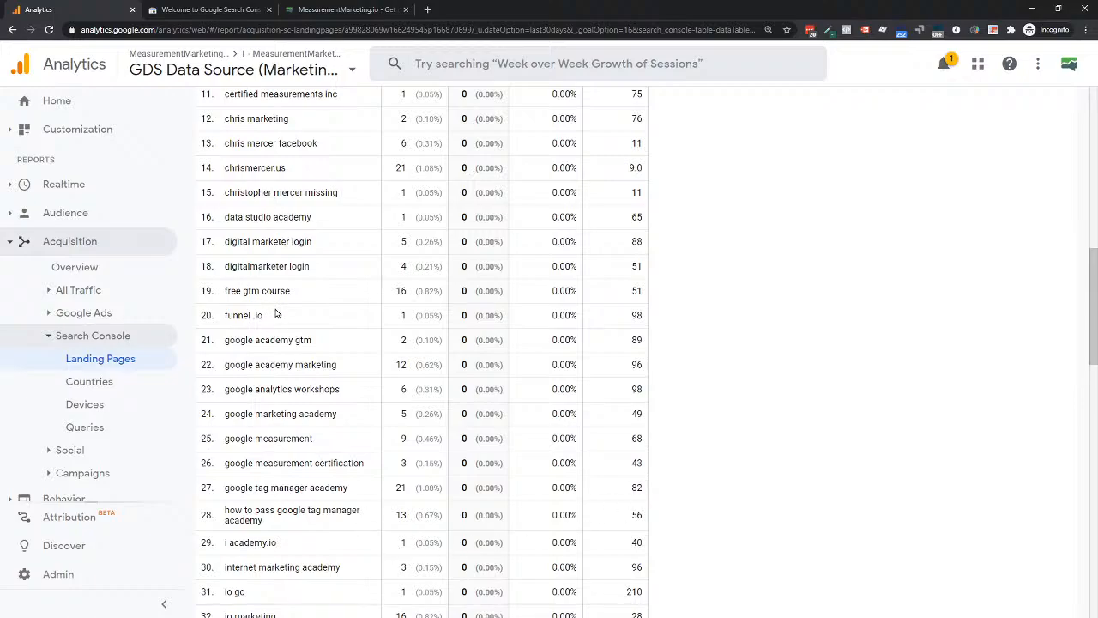
{"action": "scroll", "coordinate": [276, 315], "scroll_direction": "up", "scroll_amount": 7}
{"action": "scroll", "coordinate": [618, 502], "scroll_direction": "down", "scroll_amount": 1}
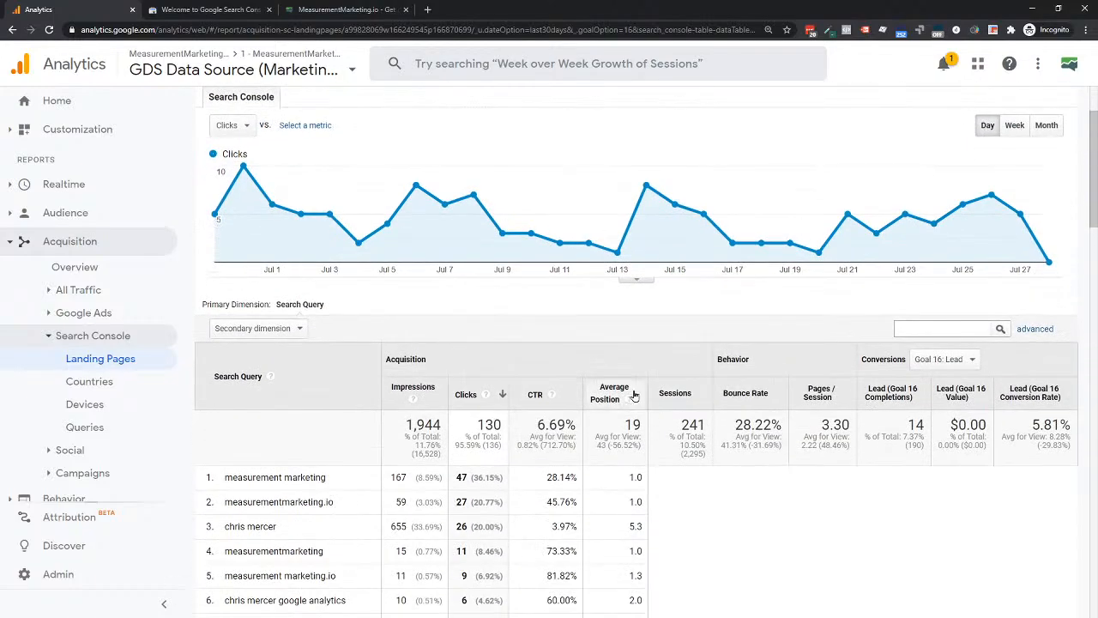
{"action": "scroll", "coordinate": [617, 444], "scroll_direction": "down", "scroll_amount": 1}
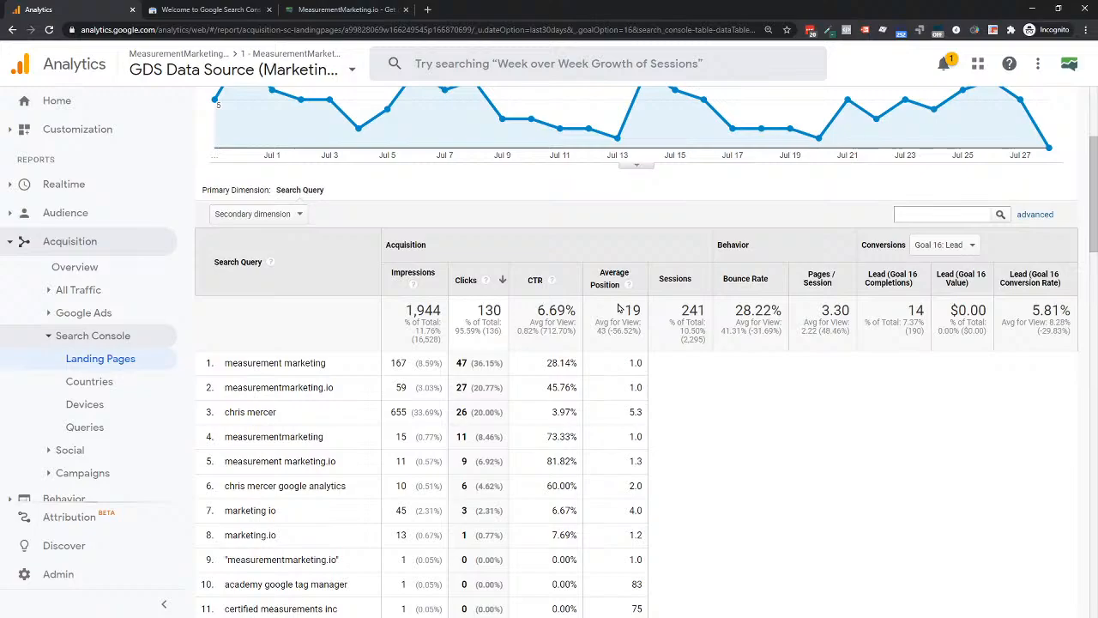
{"action": "scroll", "coordinate": [618, 309], "scroll_direction": "down", "scroll_amount": 1}
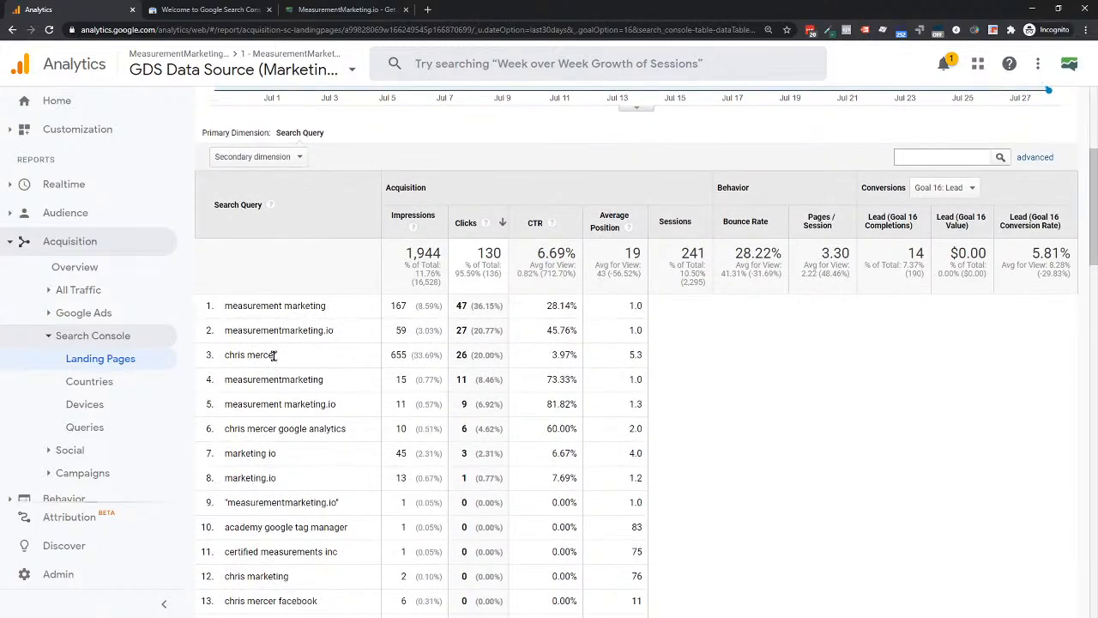
{"action": "scroll", "coordinate": [275, 354], "scroll_direction": "down", "scroll_amount": 8}
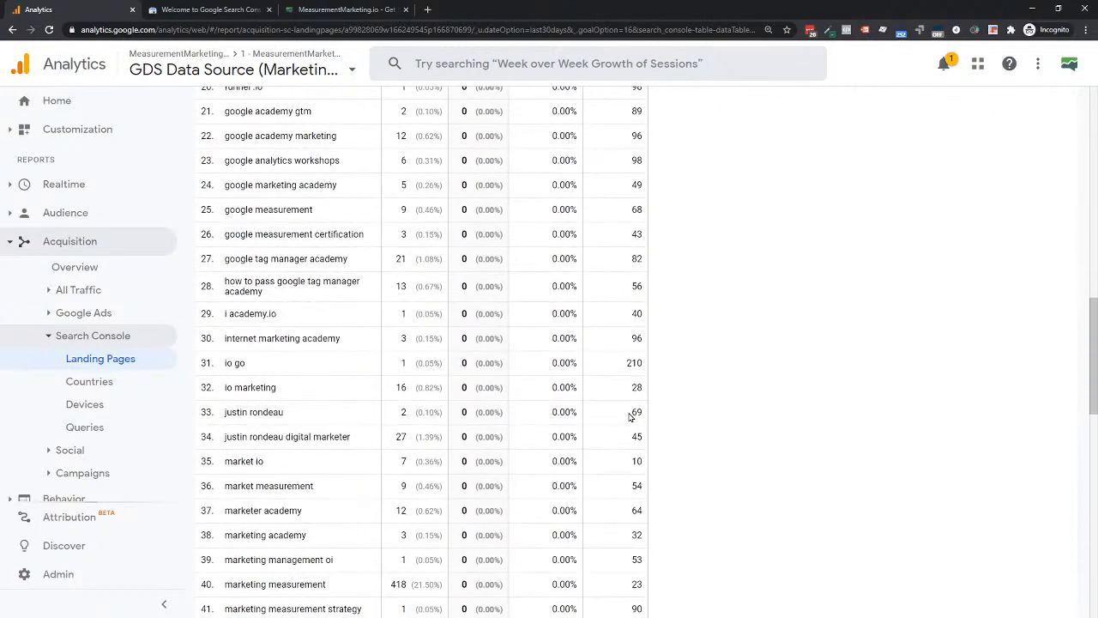
{"action": "scroll", "coordinate": [631, 318], "scroll_direction": "down", "scroll_amount": 3}
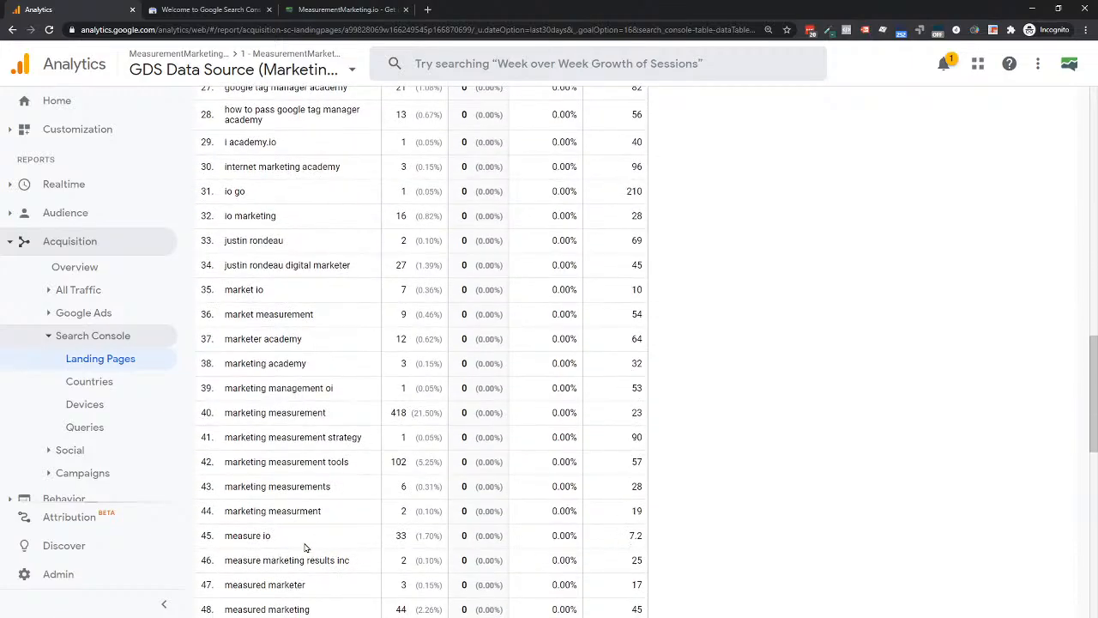
{"action": "scroll", "coordinate": [272, 358], "scroll_direction": "up", "scroll_amount": 8}
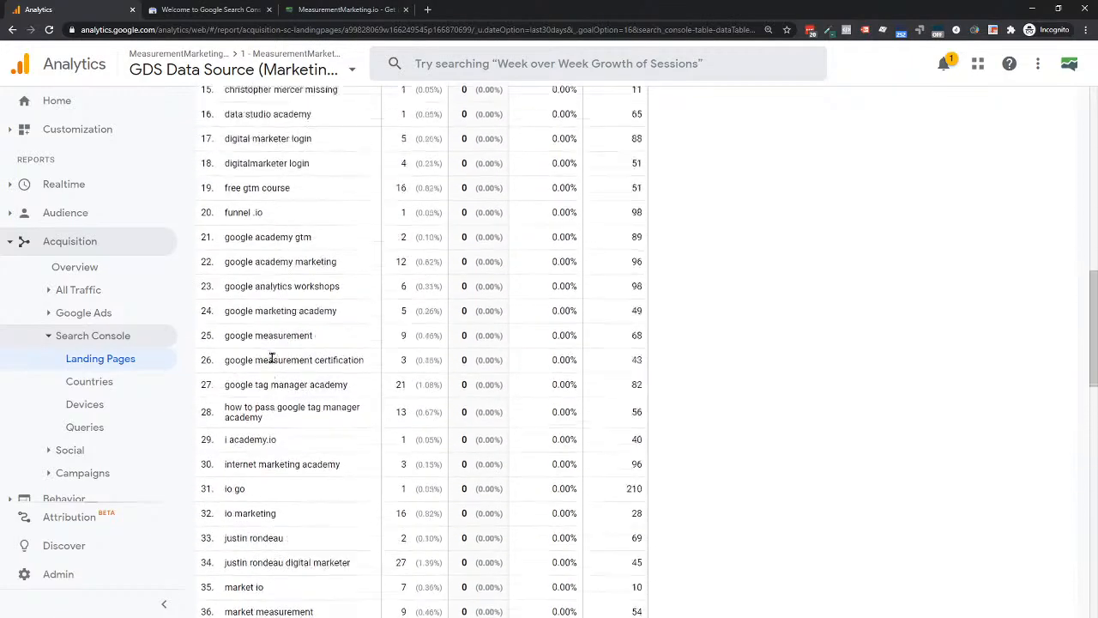
{"action": "scroll", "coordinate": [271, 357], "scroll_direction": "up", "scroll_amount": 3}
{"action": "scroll", "coordinate": [272, 357], "scroll_direction": "up", "scroll_amount": 3}
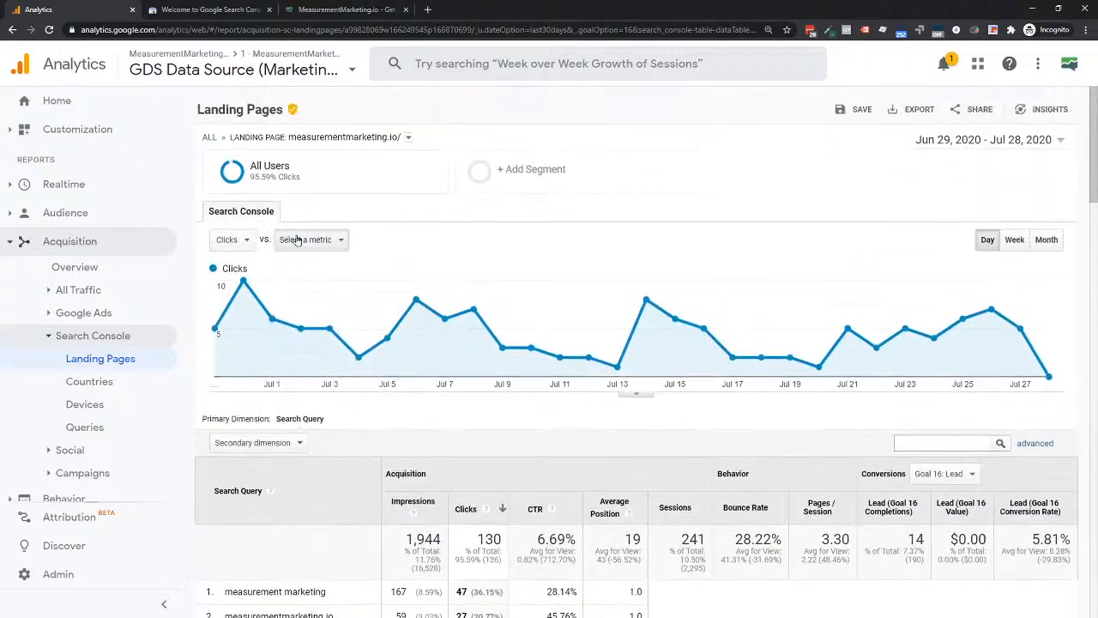
{"action": "scroll", "coordinate": [291, 360], "scroll_direction": "down", "scroll_amount": 5}
{"action": "scroll", "coordinate": [266, 421], "scroll_direction": "down", "scroll_amount": 3}
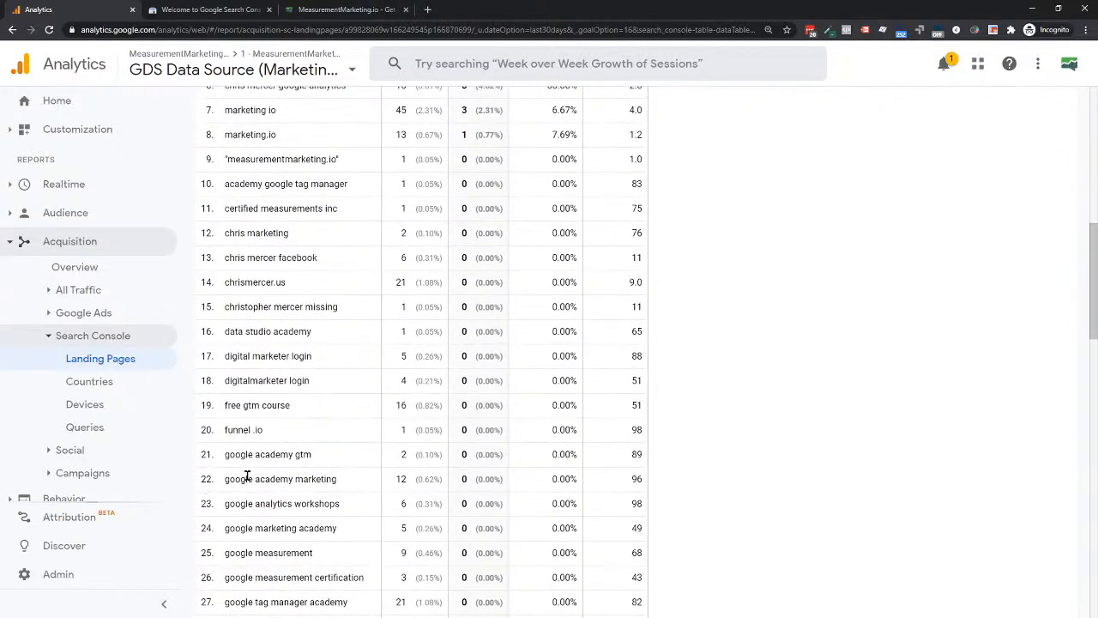
{"action": "scroll", "coordinate": [246, 464], "scroll_direction": "up", "scroll_amount": 8}
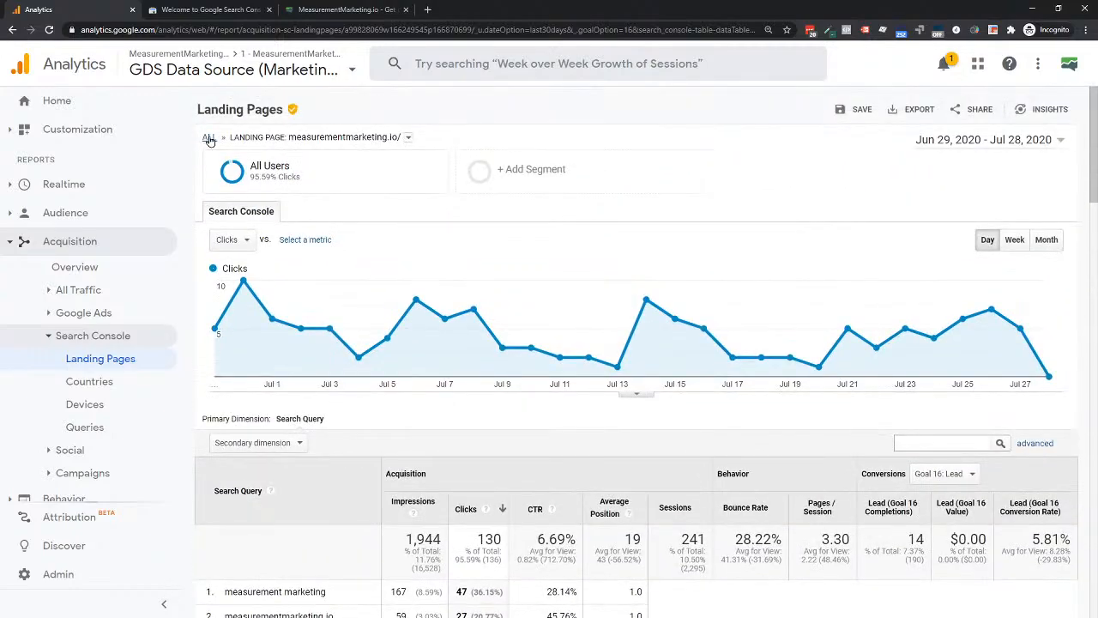
Leave the home page's query breakdown for the list of all landing pages and review its table
{"action": "left_click", "coordinate": [210, 137]}
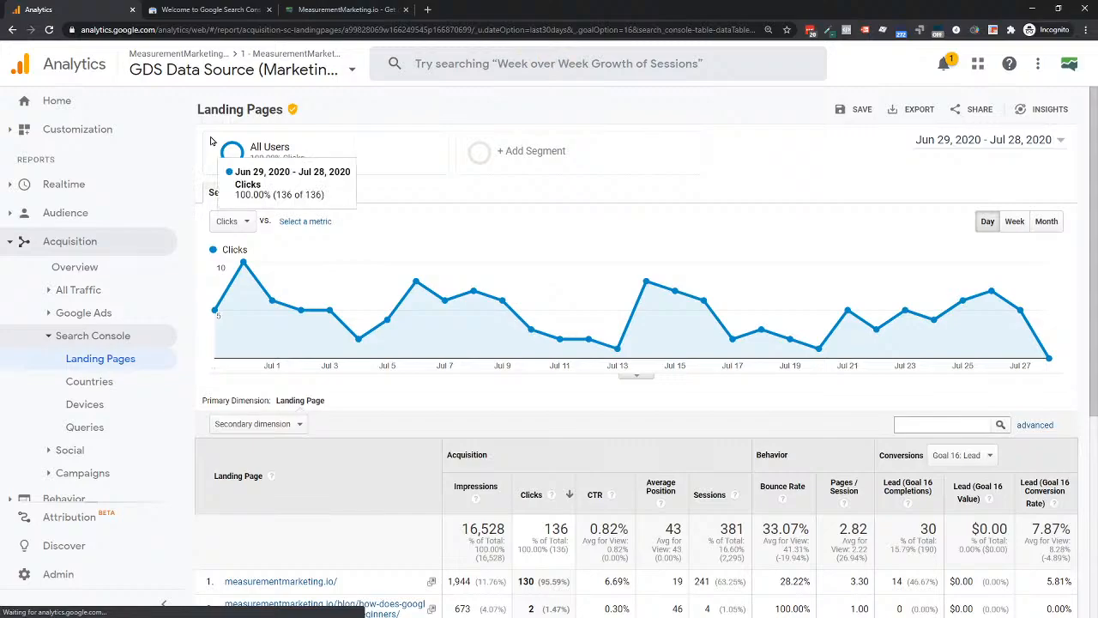
{"action": "scroll", "coordinate": [344, 302], "scroll_direction": "down", "scroll_amount": 1}
{"action": "scroll", "coordinate": [344, 302], "scroll_direction": "down", "scroll_amount": 2}
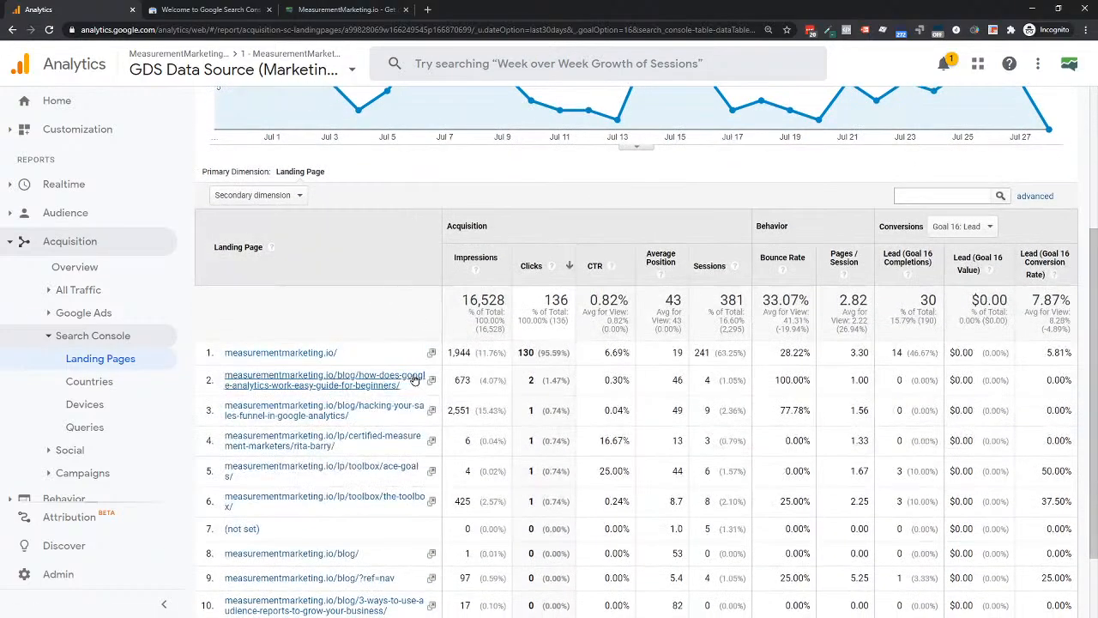
Open the search queries of the "how-does-google-analytics-work-easy-guide-for-beginners" landing page and sort them by clicks in descending order
{"action": "left_click", "coordinate": [362, 387]}
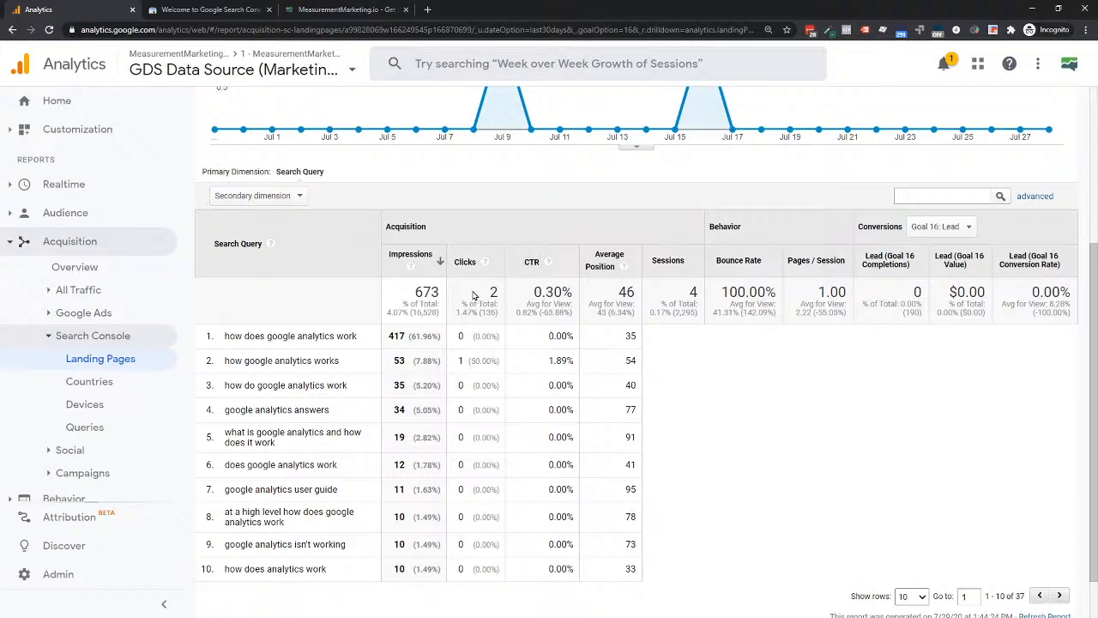
{"action": "left_click", "coordinate": [464, 268]}
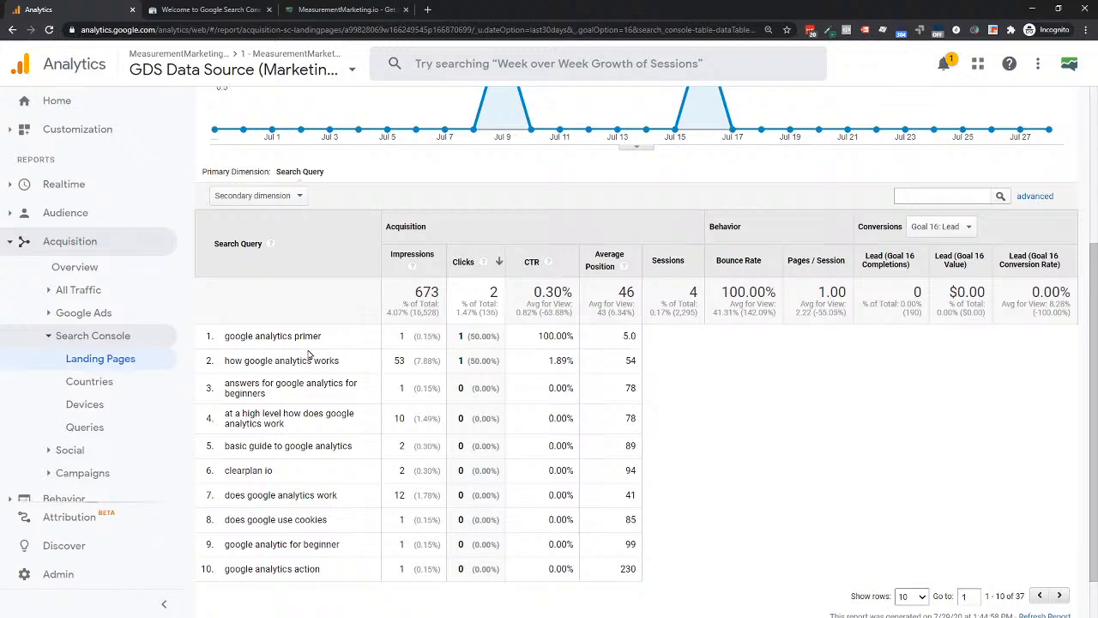
Highlight the queries "google analytics primer" and "how google analytics works", including the second one's average position
{"action": "left_click_drag", "start_coordinate": [312, 341], "coordinate": [227, 349]}
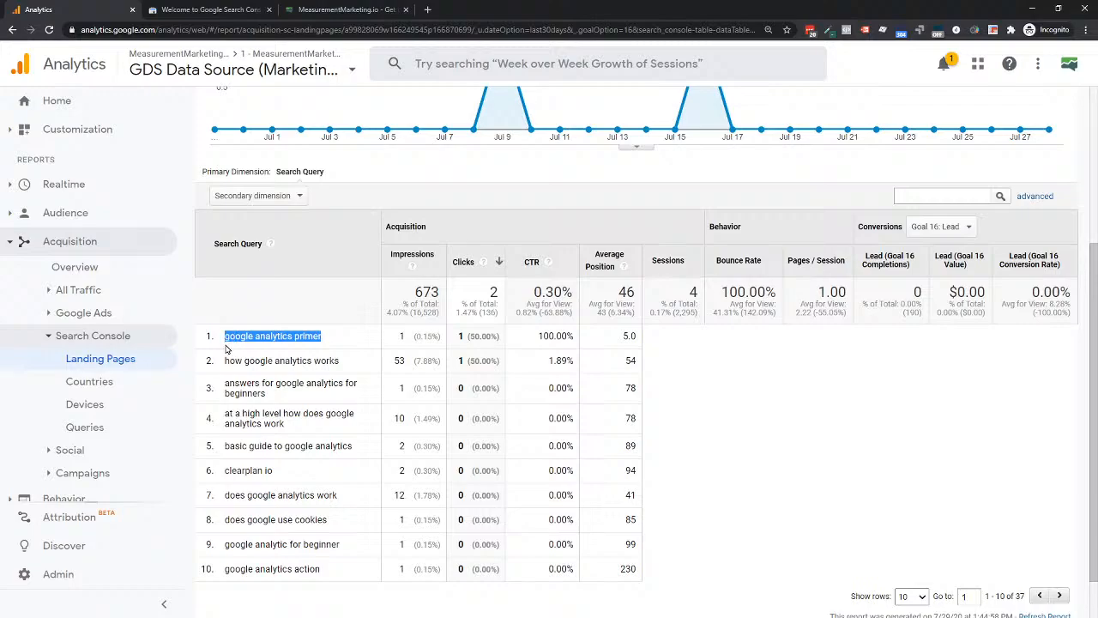
{"action": "left_click", "coordinate": [328, 344]}
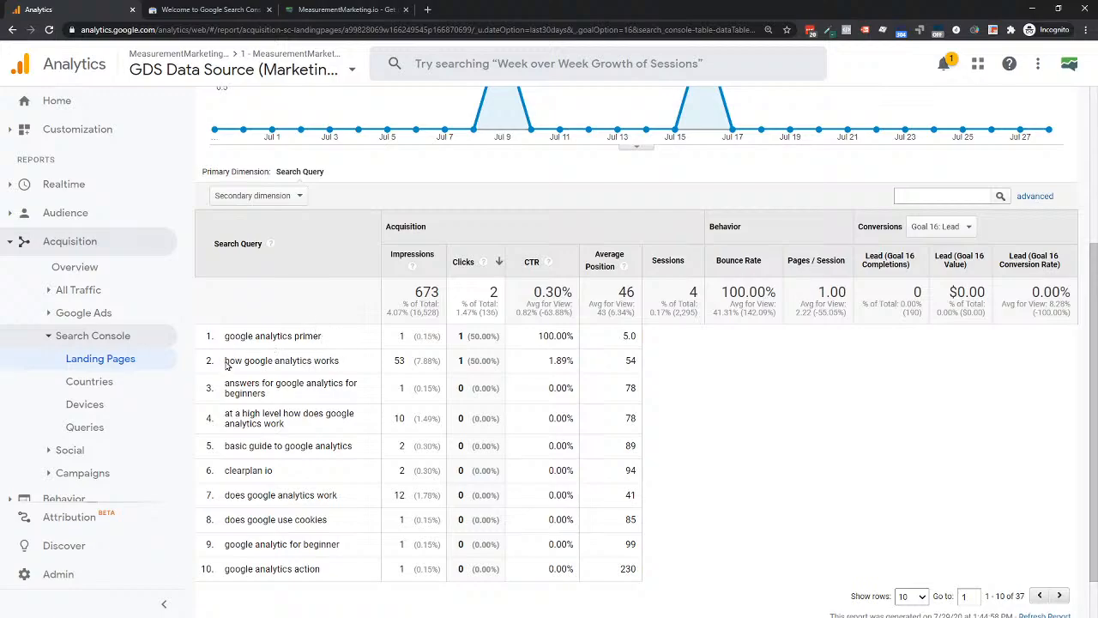
{"action": "left_click_drag", "start_coordinate": [225, 364], "coordinate": [345, 371]}
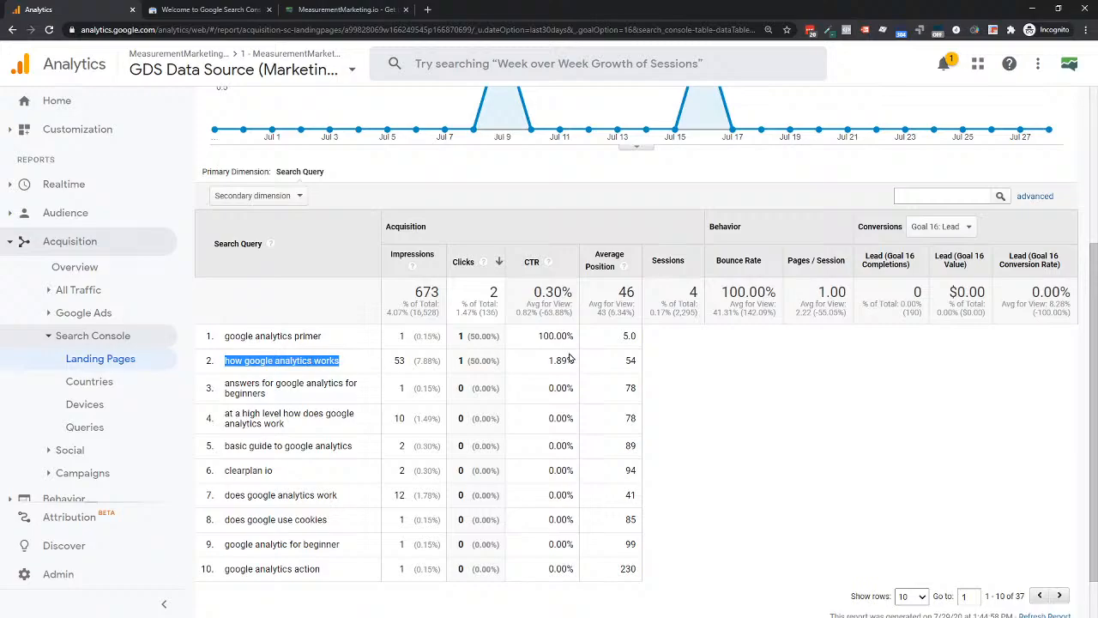
{"action": "left_click_drag", "start_coordinate": [600, 361], "coordinate": [639, 365]}
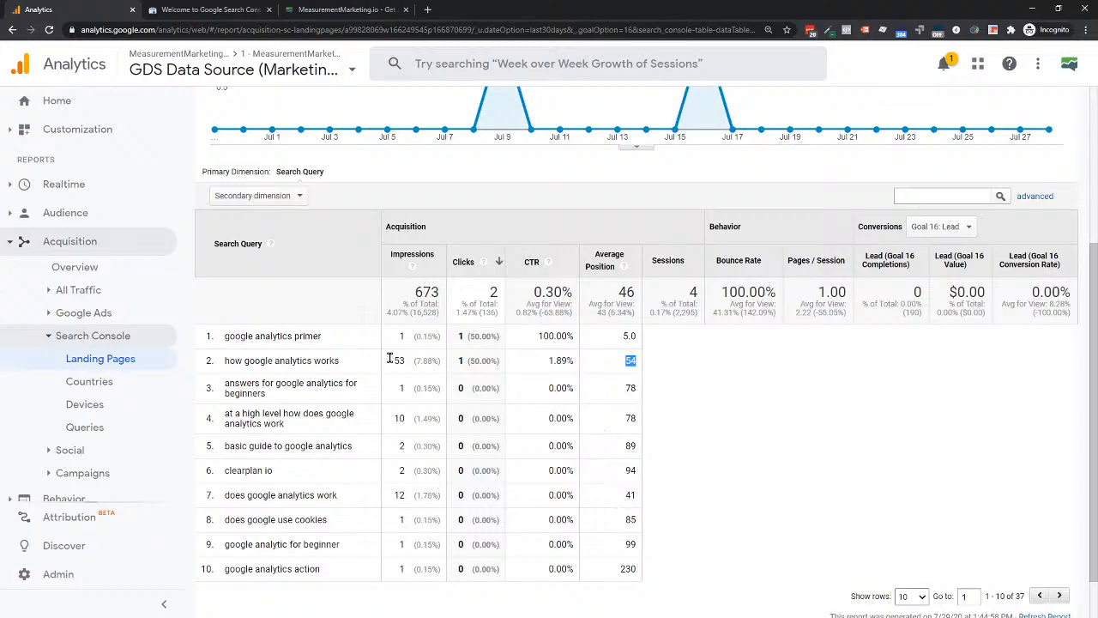
Copy the landing page address shown above the report and open that blog article in a new browser tab
{"action": "scroll", "coordinate": [335, 358], "scroll_direction": "up", "scroll_amount": 3}
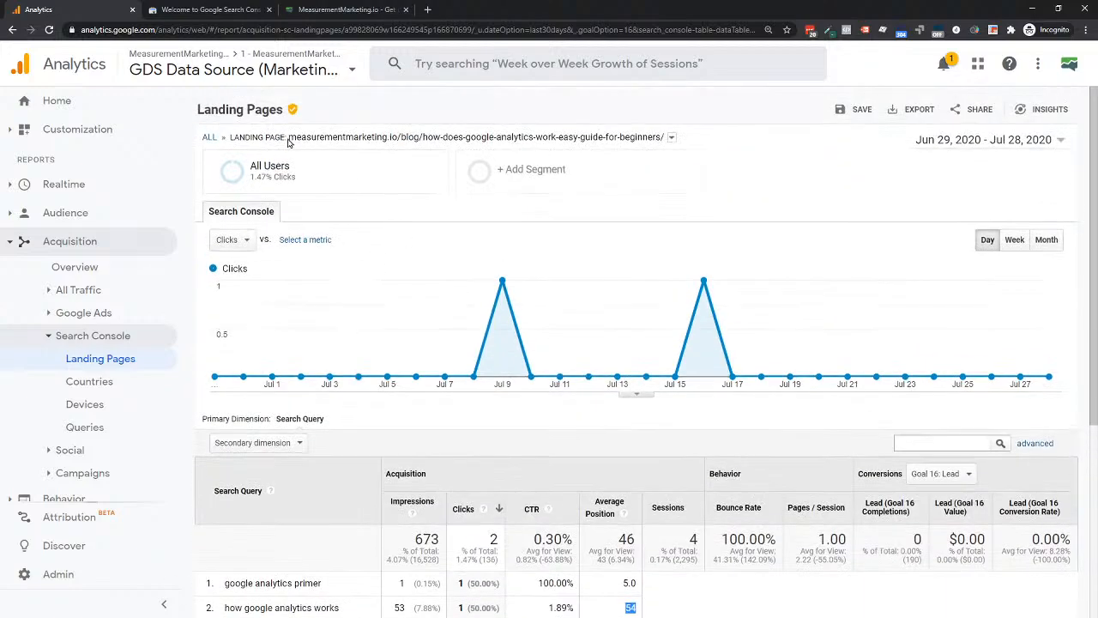
{"action": "left_click_drag", "start_coordinate": [289, 141], "coordinate": [516, 154]}
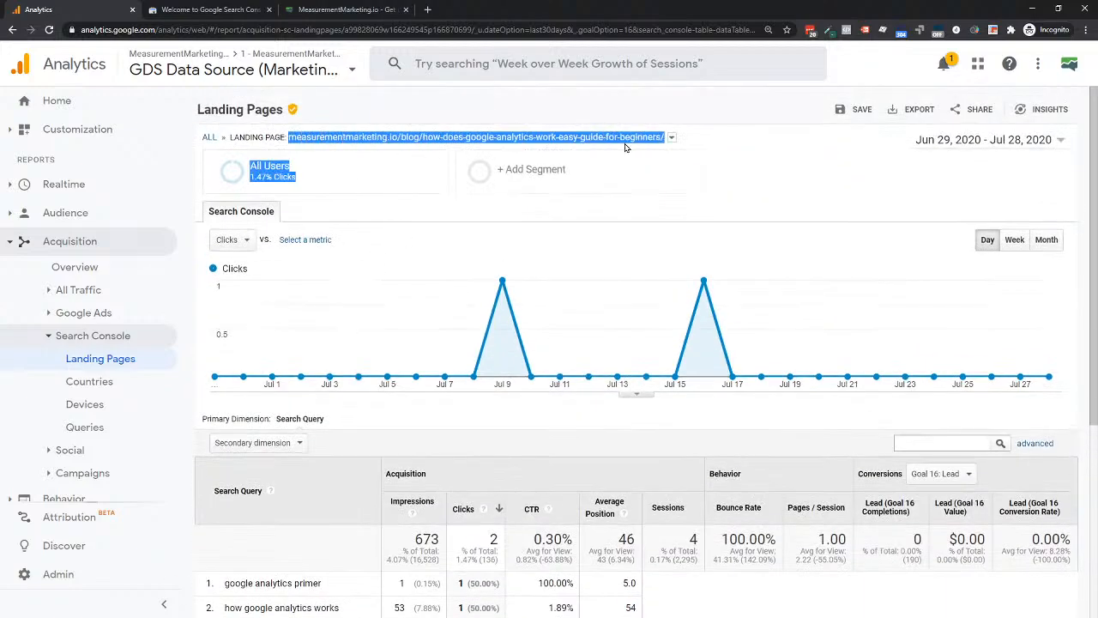
{"action": "left_click_drag", "start_coordinate": [625, 148], "coordinate": [661, 143]}
{"action": "key", "text": "ctrl+c"}
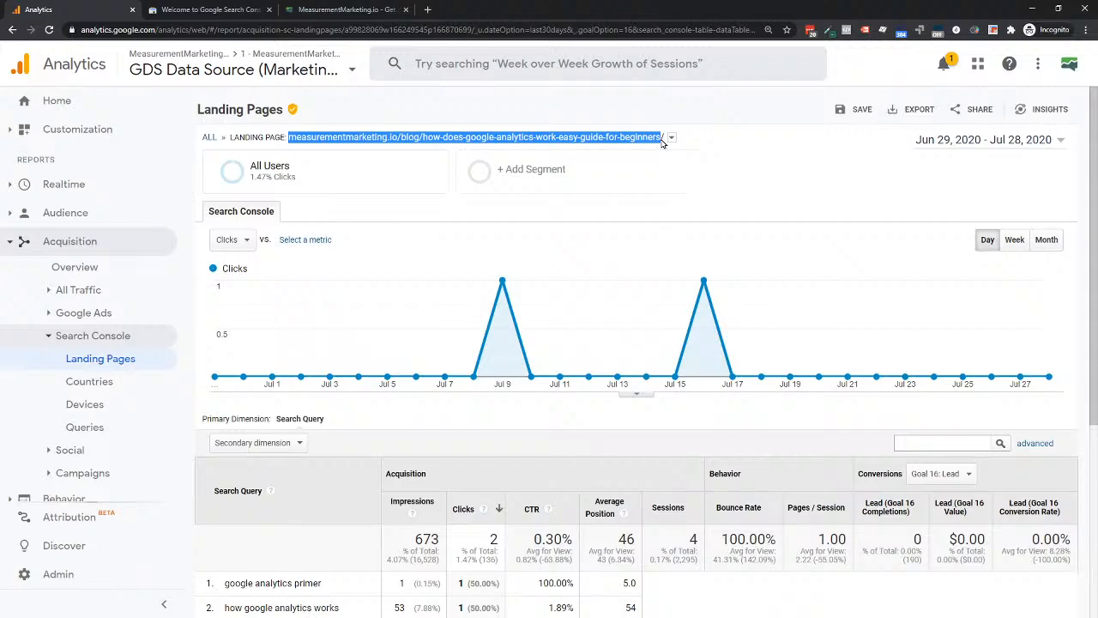
{"action": "left_click", "coordinate": [427, 9]}
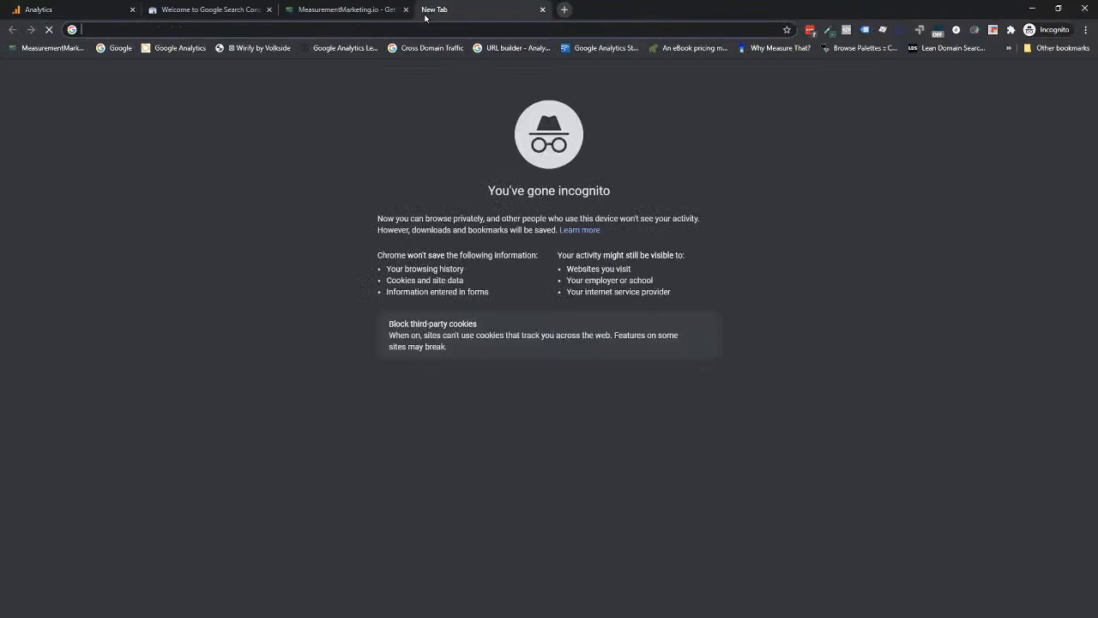
{"action": "key", "text": "ctrl+v"}
{"action": "key", "text": "Return"}
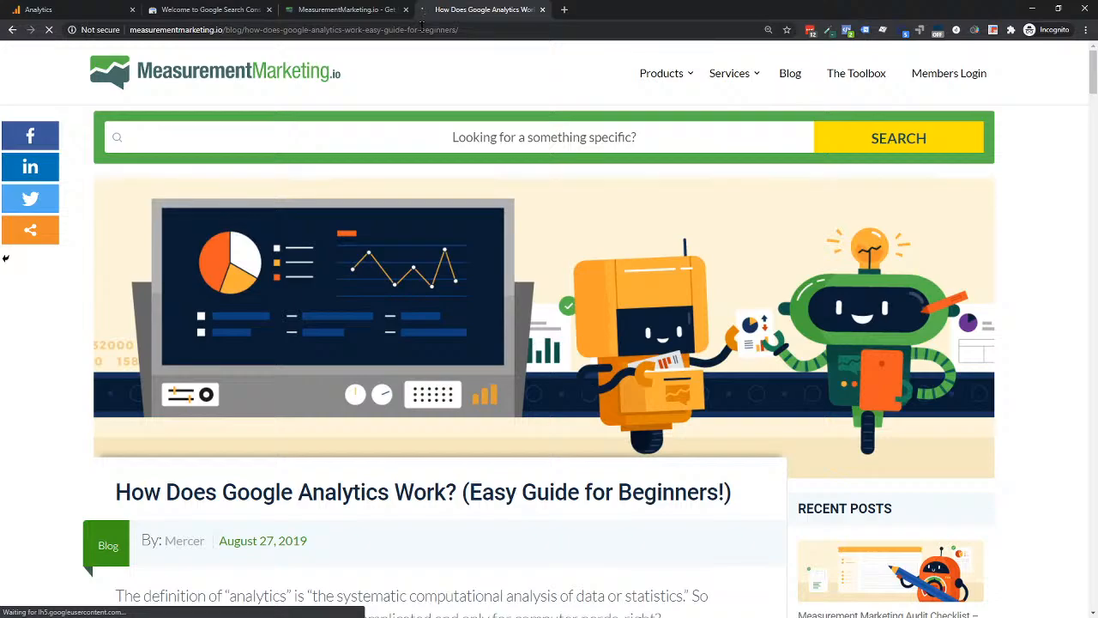
Look over the blog article's title and opening, and return to Analytics to view the page's query table
{"action": "scroll", "coordinate": [401, 223], "scroll_direction": "down", "scroll_amount": 3}
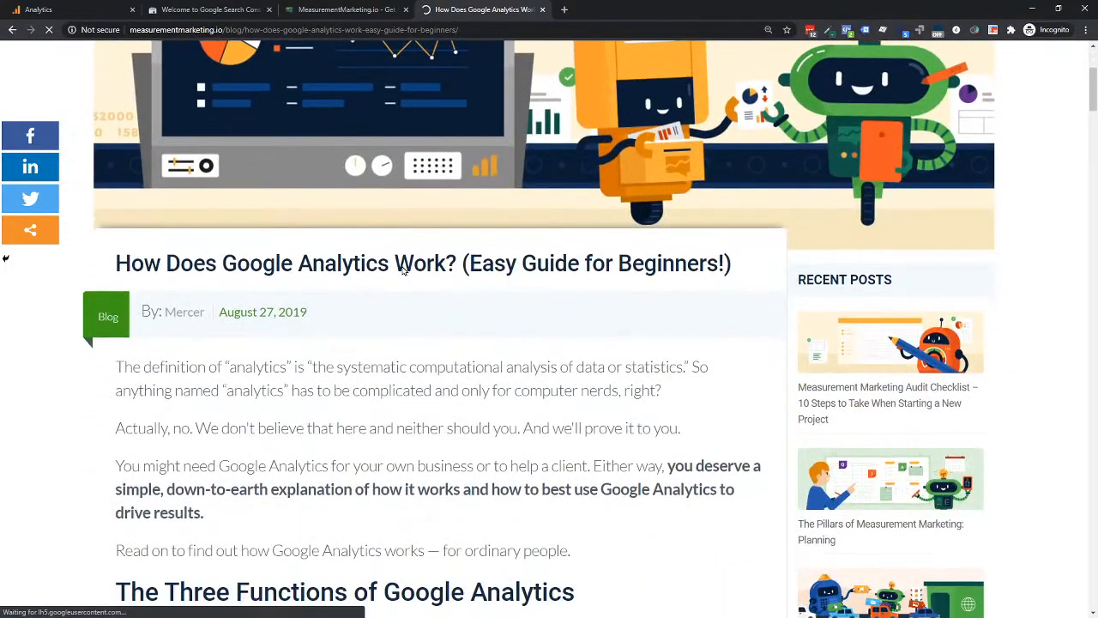
{"action": "scroll", "coordinate": [402, 268], "scroll_direction": "down", "scroll_amount": 1}
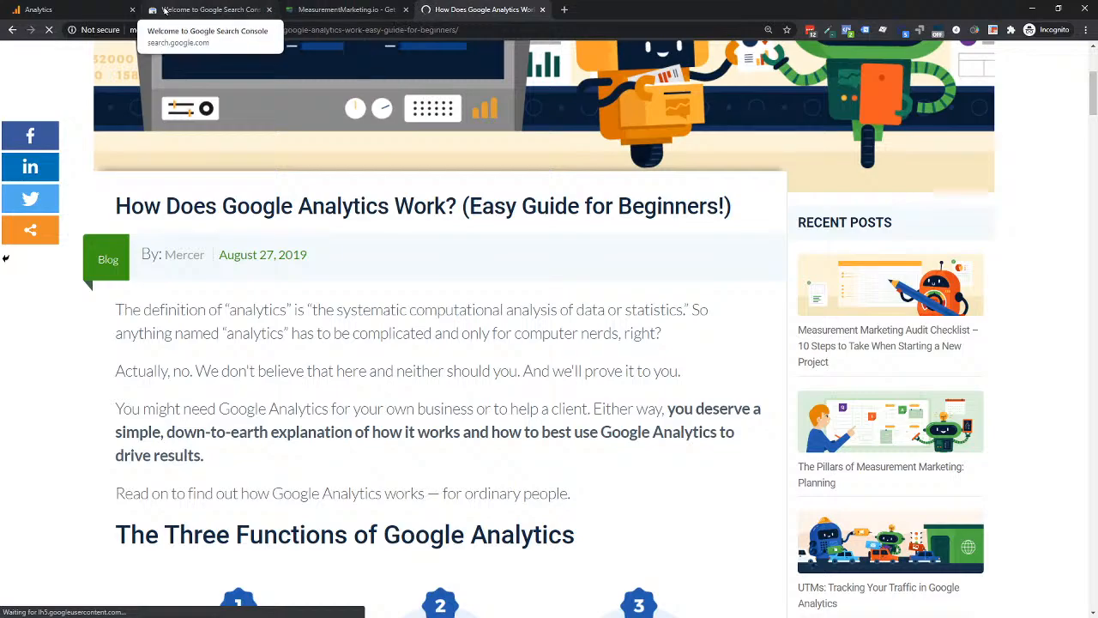
{"action": "left_click", "coordinate": [39, 9]}
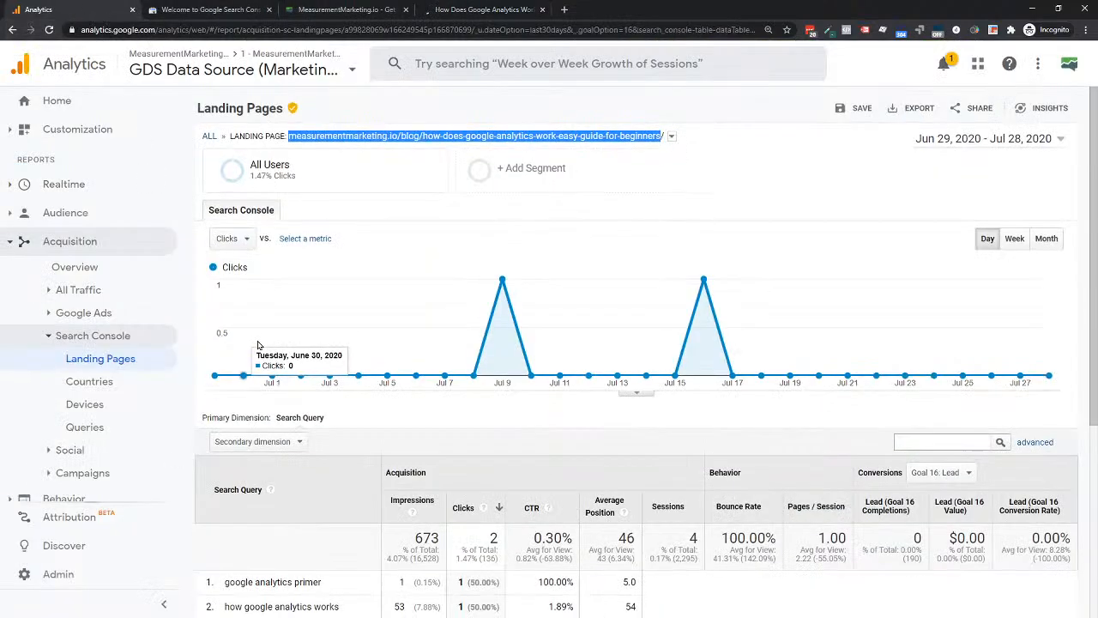
{"action": "scroll", "coordinate": [259, 344], "scroll_direction": "down", "scroll_amount": 3}
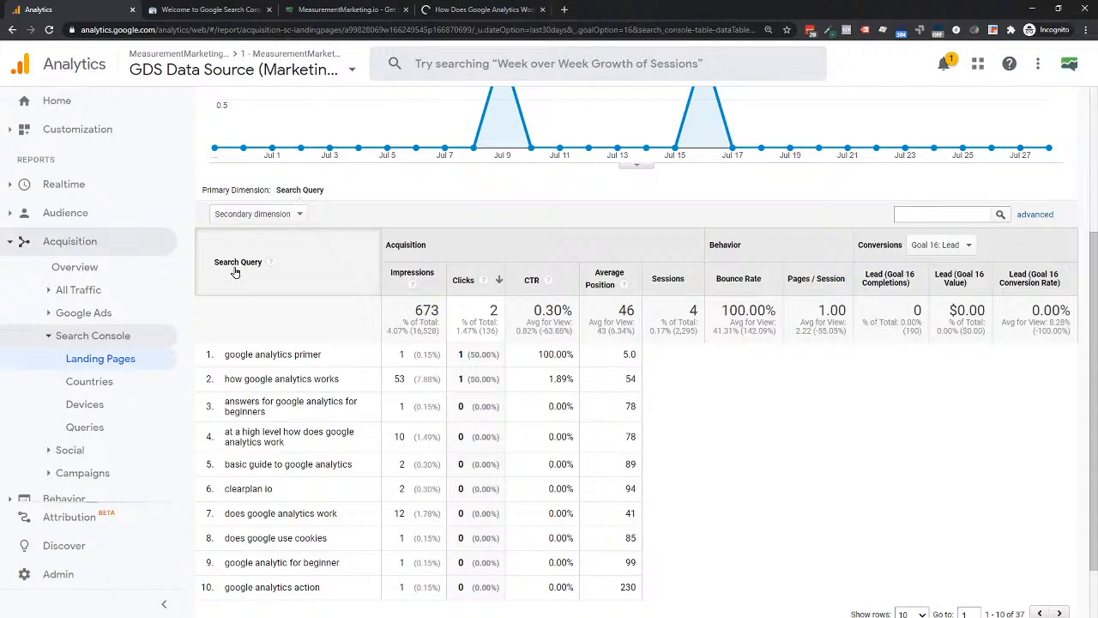
{"action": "scroll", "coordinate": [235, 272], "scroll_direction": "down", "scroll_amount": 1}
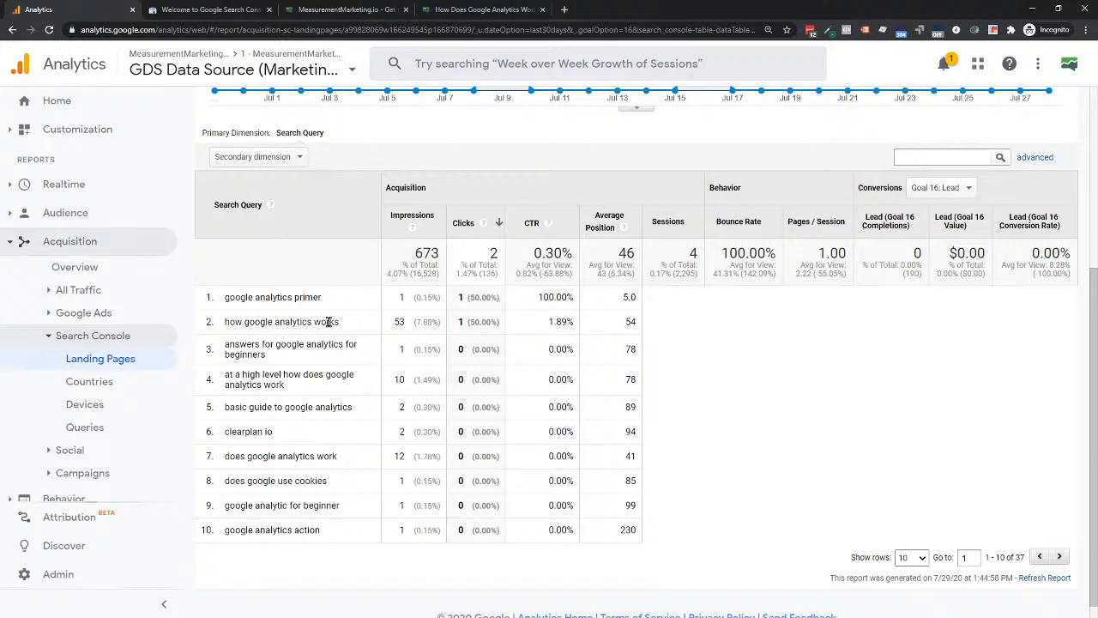
Compare the article's title and "The Three Functions of Google Analytics" section with the search queries in Analytics
{"action": "left_click", "coordinate": [436, 10]}
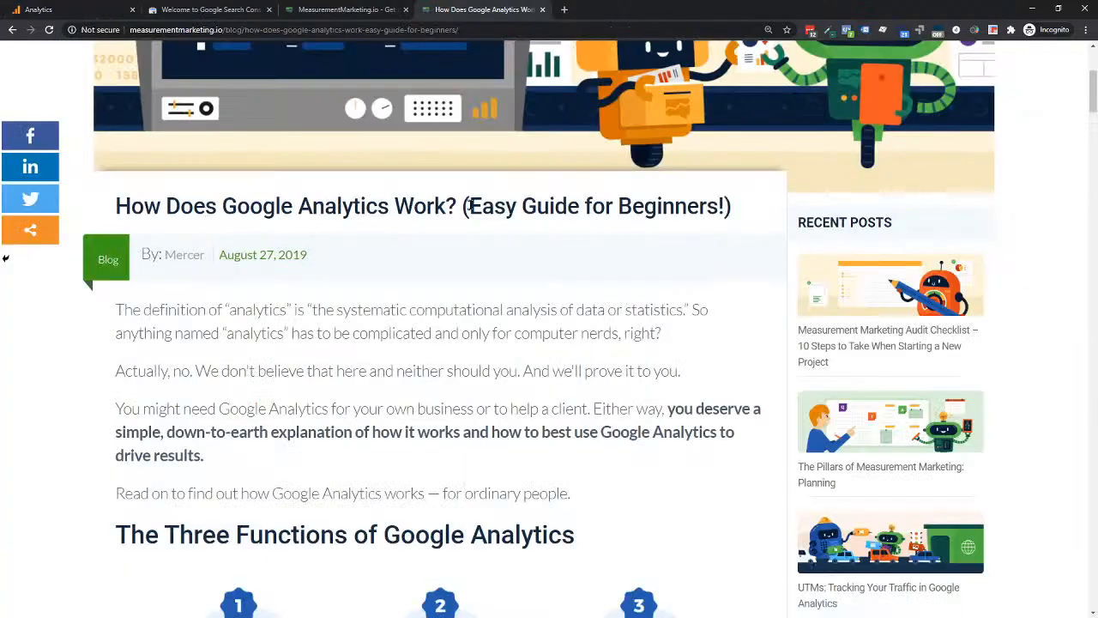
{"action": "left_click", "coordinate": [82, 10]}
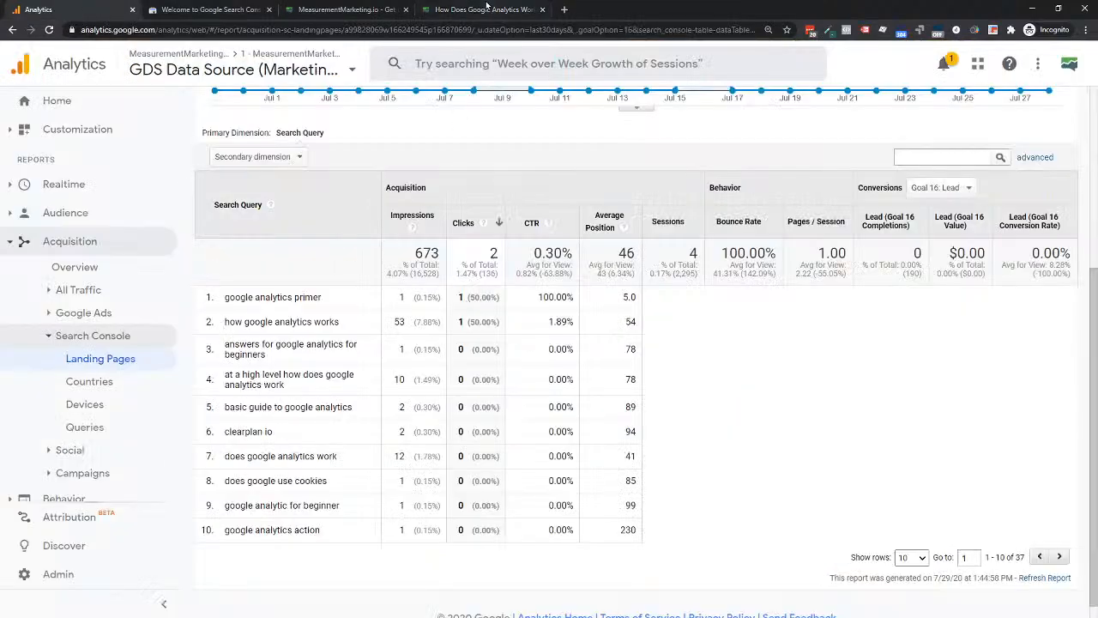
{"action": "left_click", "coordinate": [485, 9]}
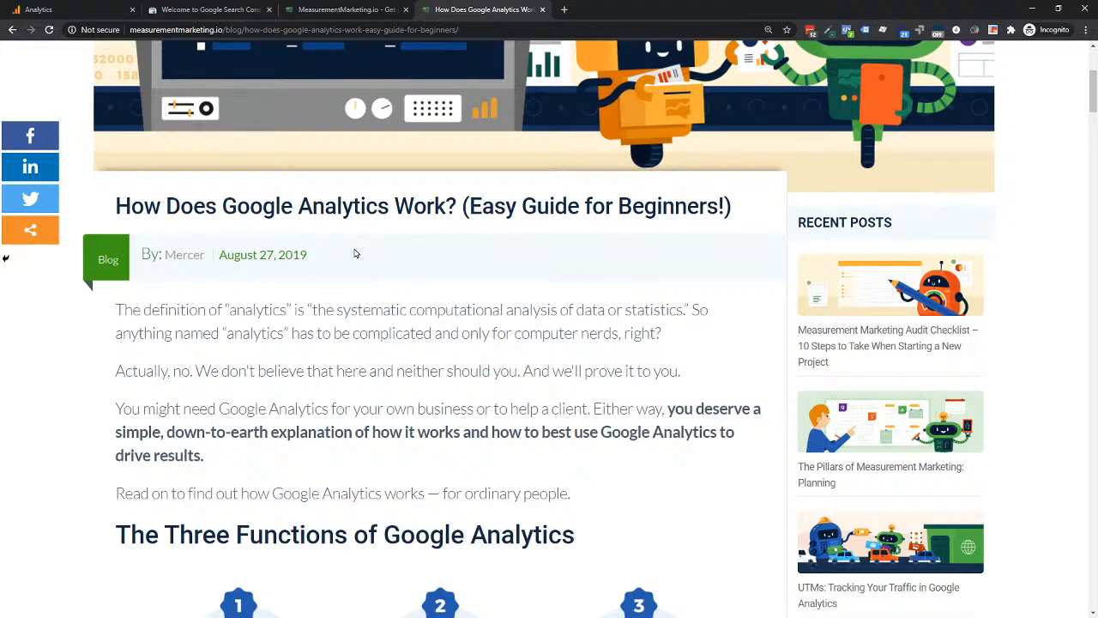
{"action": "scroll", "coordinate": [355, 254], "scroll_direction": "down", "scroll_amount": 3}
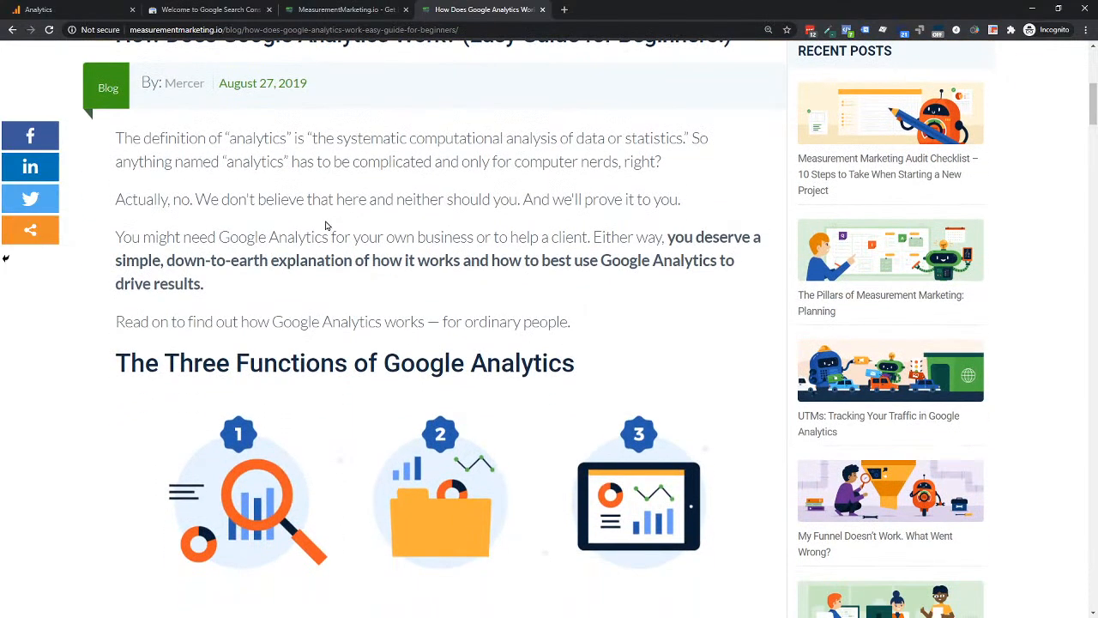
{"action": "scroll", "coordinate": [331, 401], "scroll_direction": "down", "scroll_amount": 2}
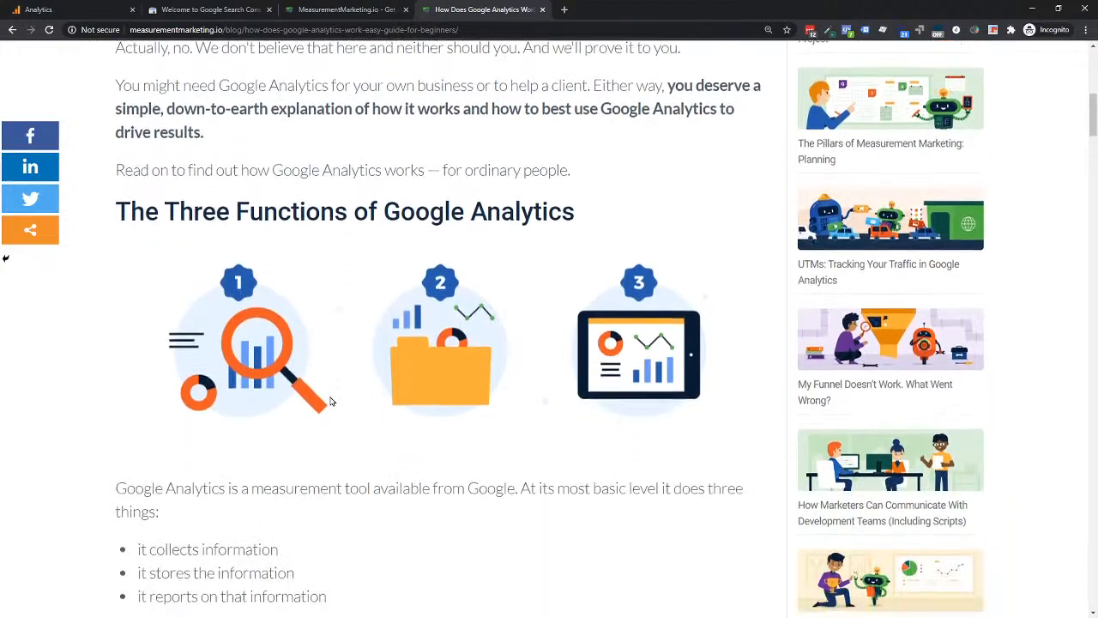
{"action": "scroll", "coordinate": [330, 400], "scroll_direction": "down", "scroll_amount": 1}
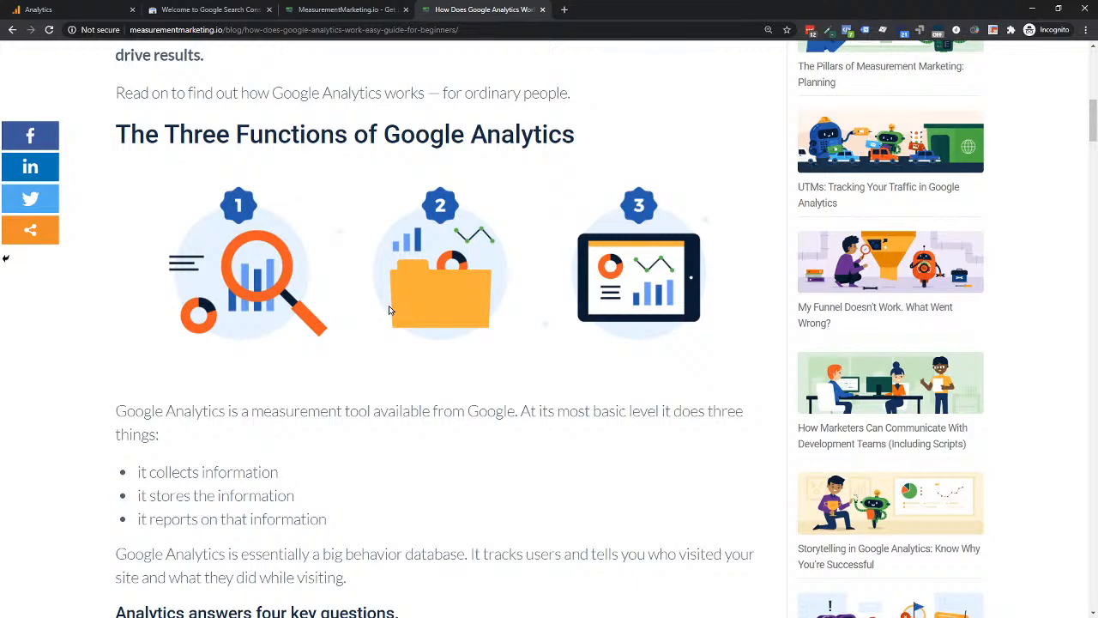
{"action": "left_click", "coordinate": [68, 9]}
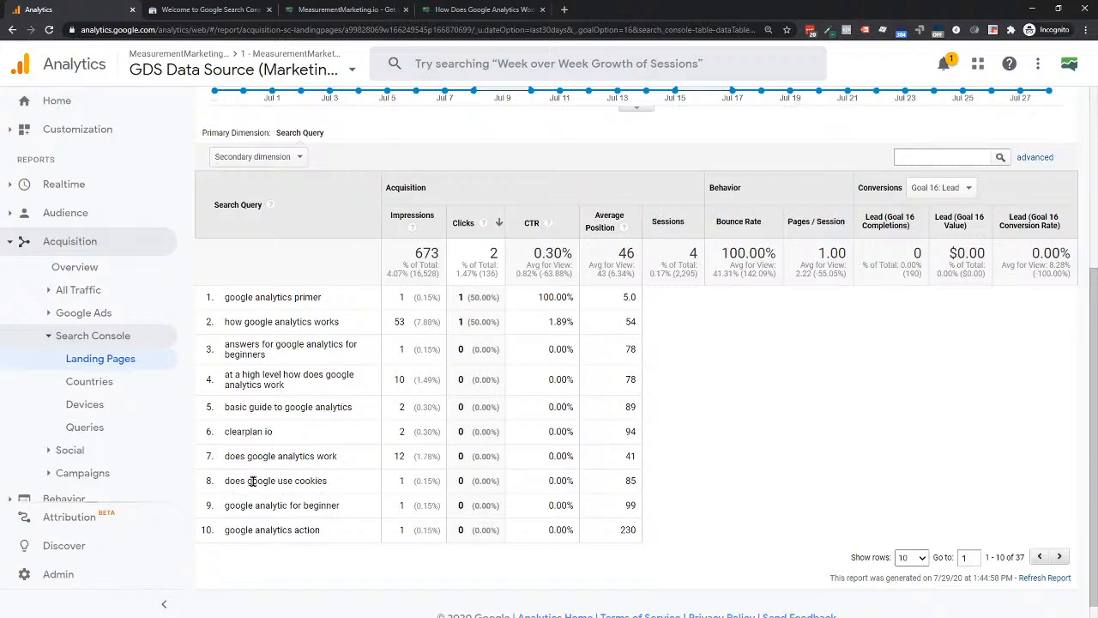
Find the article's section about cookies to match the query "does google use cookies", and return to the query table
{"action": "left_click", "coordinate": [485, 10]}
{"action": "scroll", "coordinate": [279, 332], "scroll_direction": "down", "scroll_amount": 1}
{"action": "scroll", "coordinate": [279, 332], "scroll_direction": "down", "scroll_amount": 5}
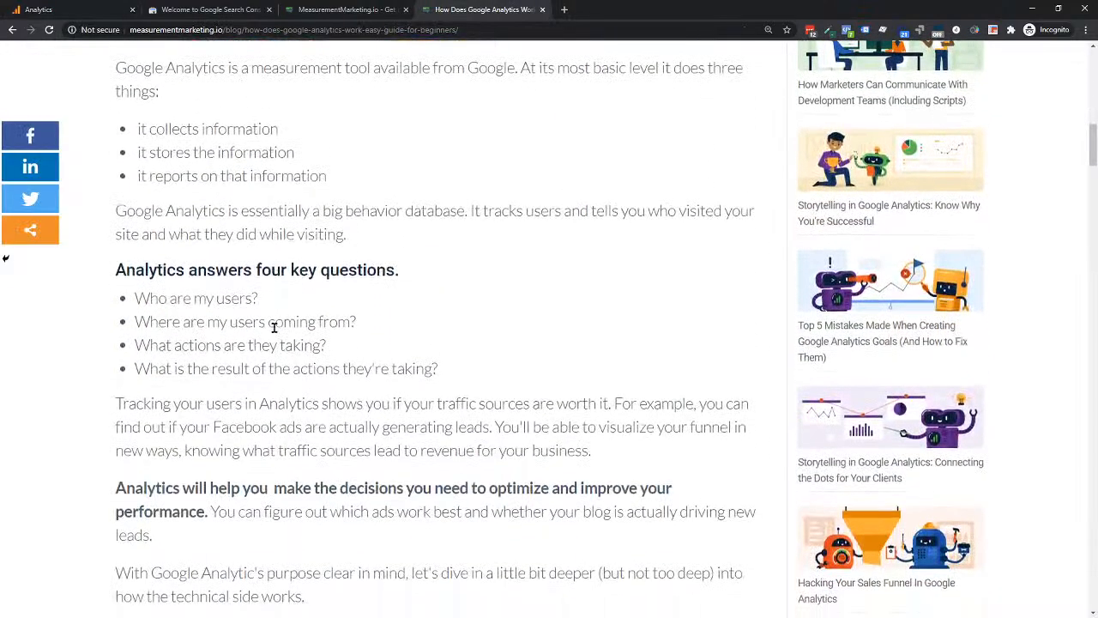
{"action": "scroll", "coordinate": [273, 290], "scroll_direction": "down", "scroll_amount": 5}
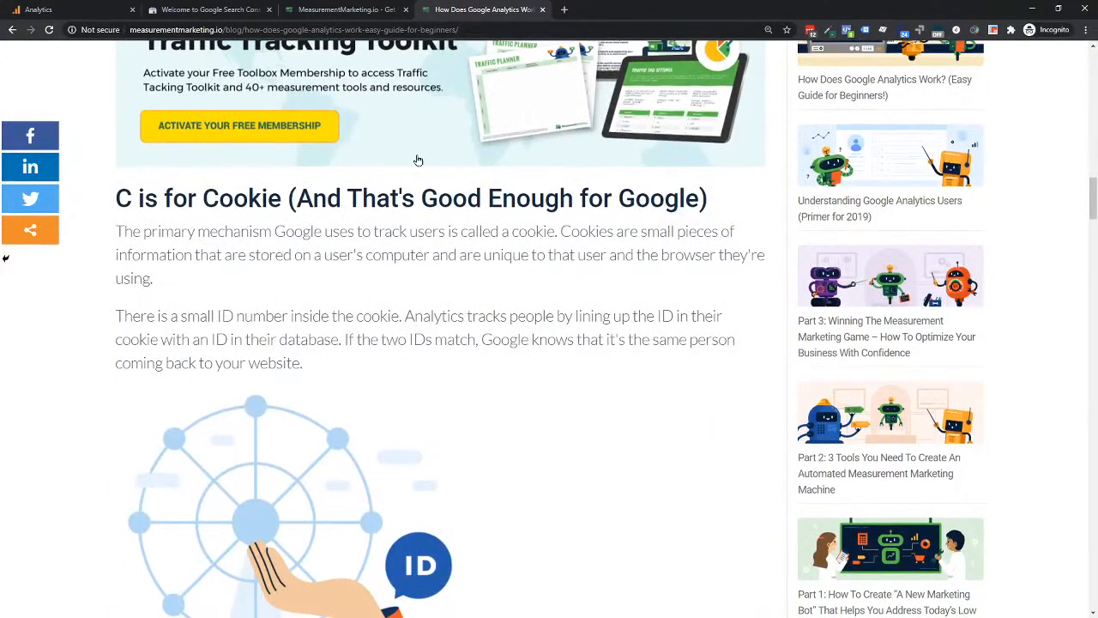
{"action": "left_click", "coordinate": [81, 12]}
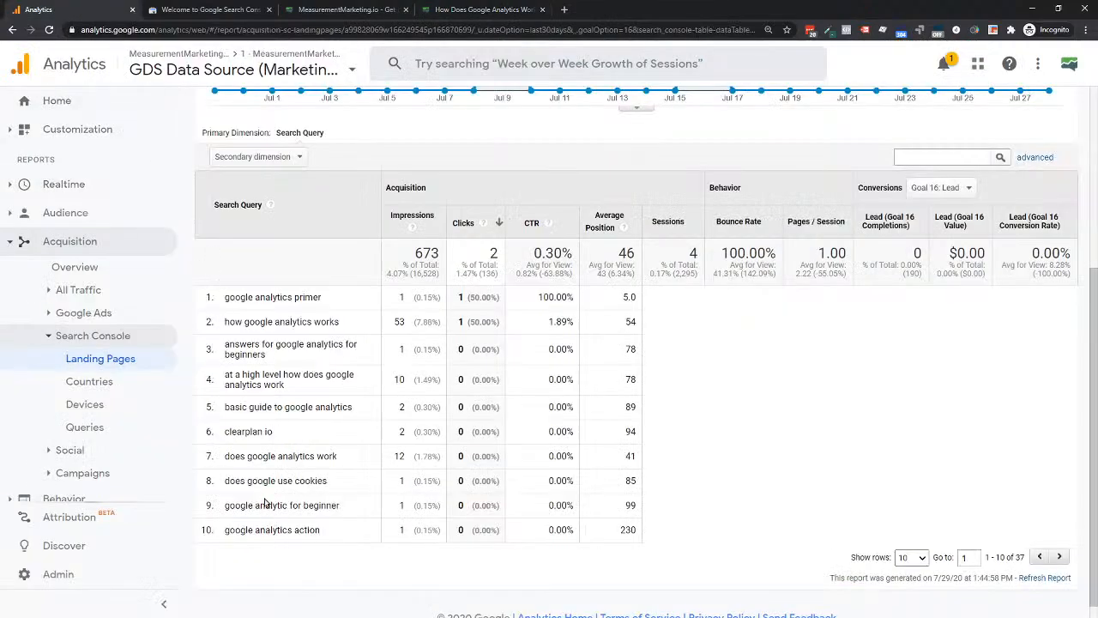
Review the article's introduction, three functions and four key questions against the beginner queries, and go back to the Analytics query table
{"action": "left_click", "coordinate": [438, 9]}
{"action": "scroll", "coordinate": [228, 364], "scroll_direction": "up", "scroll_amount": 1}
{"action": "scroll", "coordinate": [229, 364], "scroll_direction": "up", "scroll_amount": 10}
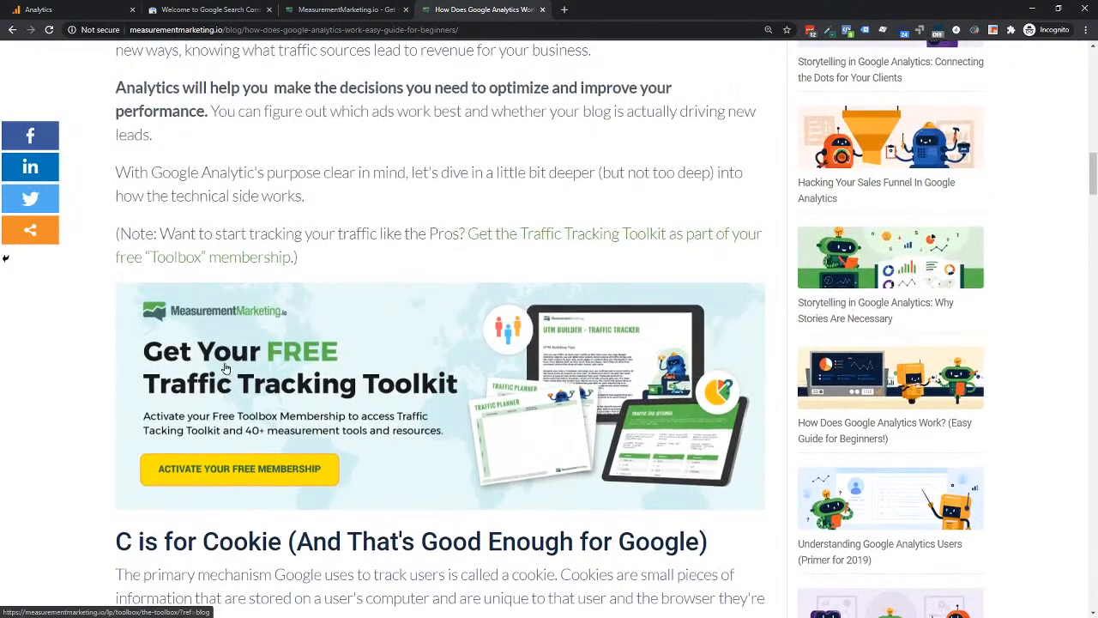
{"action": "scroll", "coordinate": [225, 367], "scroll_direction": "up", "scroll_amount": 5}
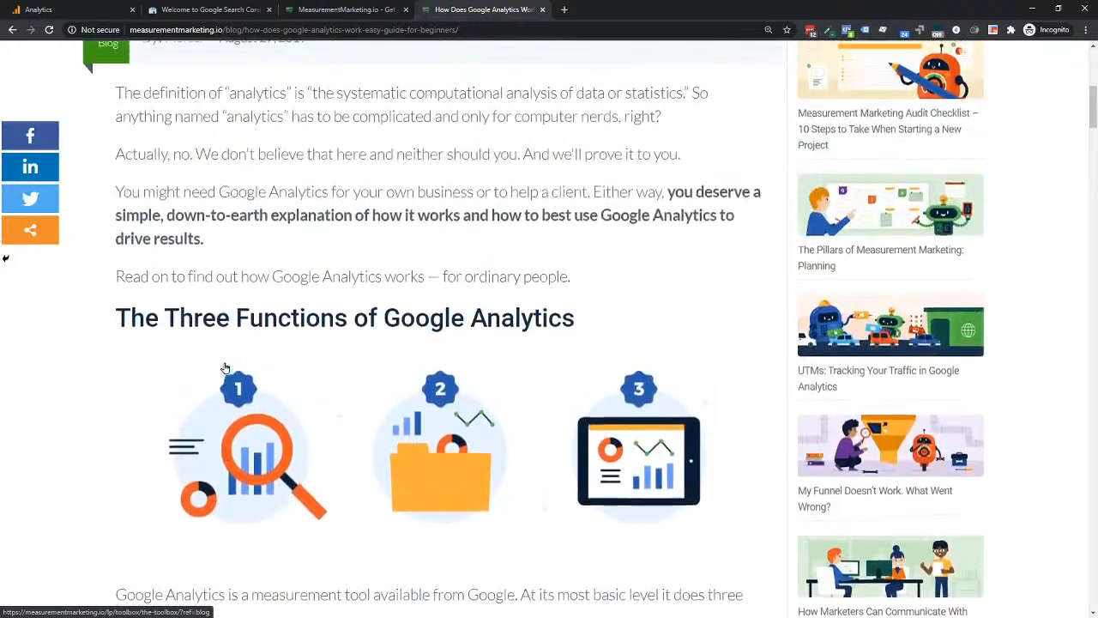
{"action": "scroll", "coordinate": [213, 273], "scroll_direction": "down", "scroll_amount": 5}
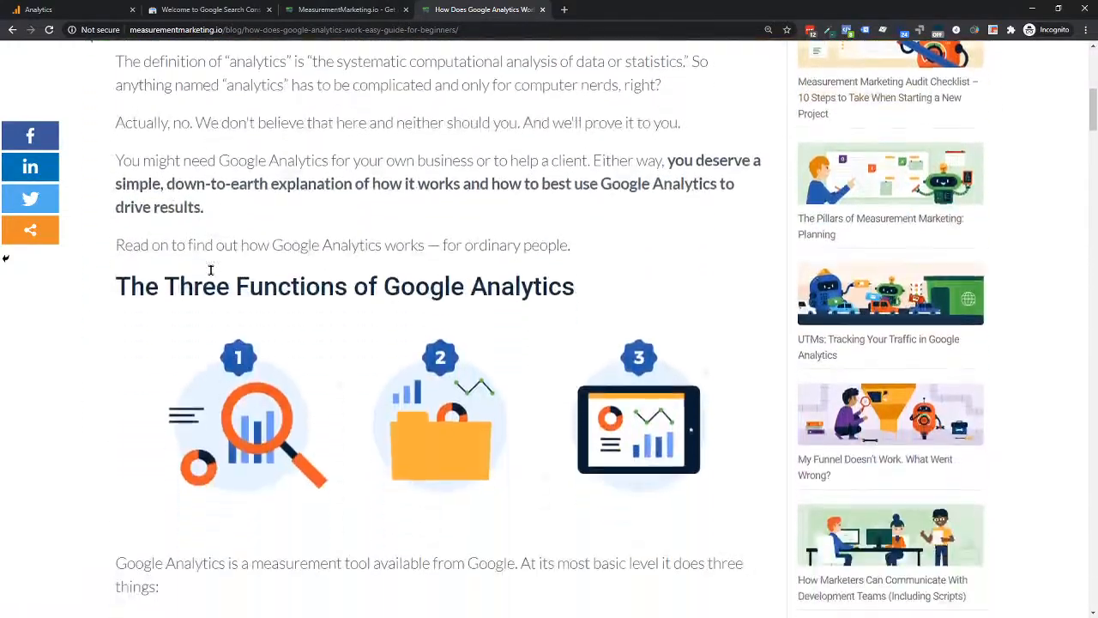
{"action": "scroll", "coordinate": [208, 262], "scroll_direction": "down", "scroll_amount": 3}
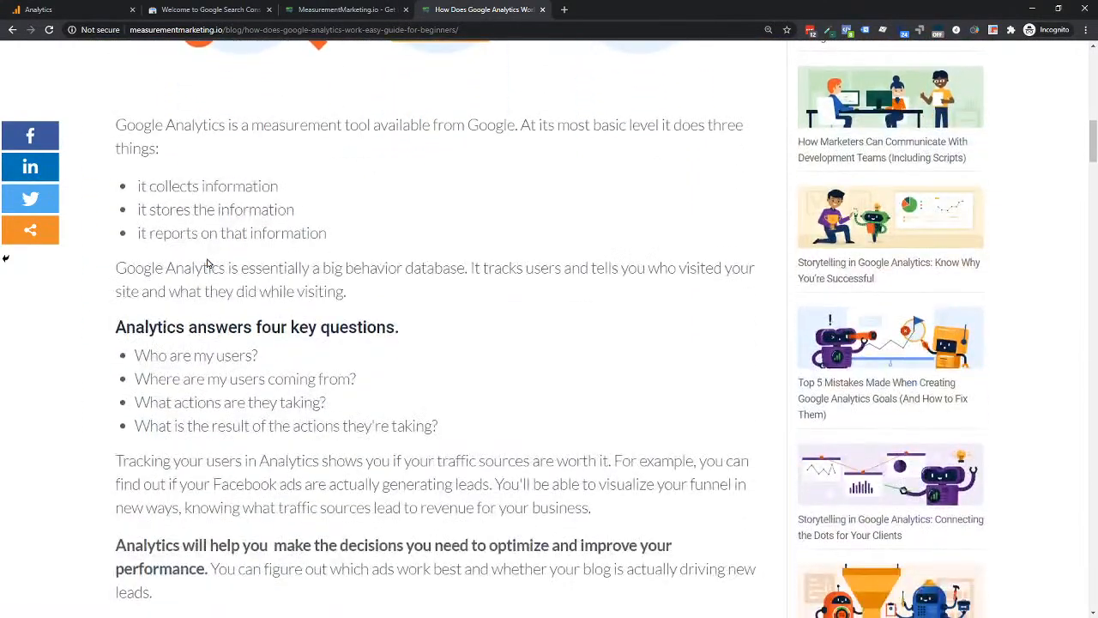
{"action": "scroll", "coordinate": [151, 249], "scroll_direction": "up", "scroll_amount": 1}
{"action": "scroll", "coordinate": [147, 230], "scroll_direction": "up", "scroll_amount": 3}
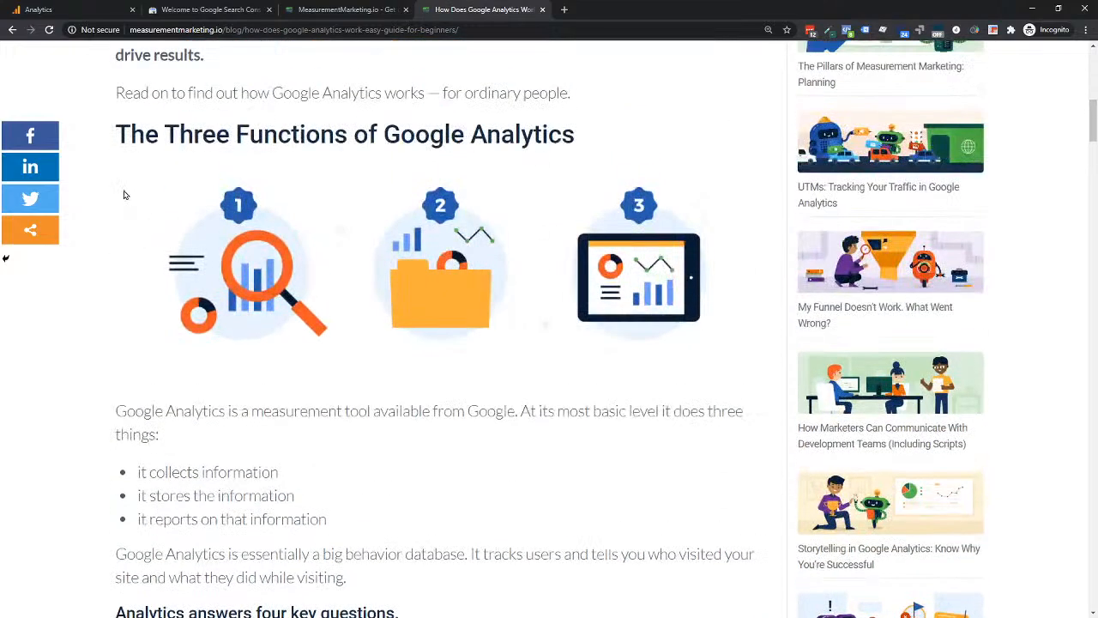
{"action": "scroll", "coordinate": [335, 344], "scroll_direction": "down", "scroll_amount": 5}
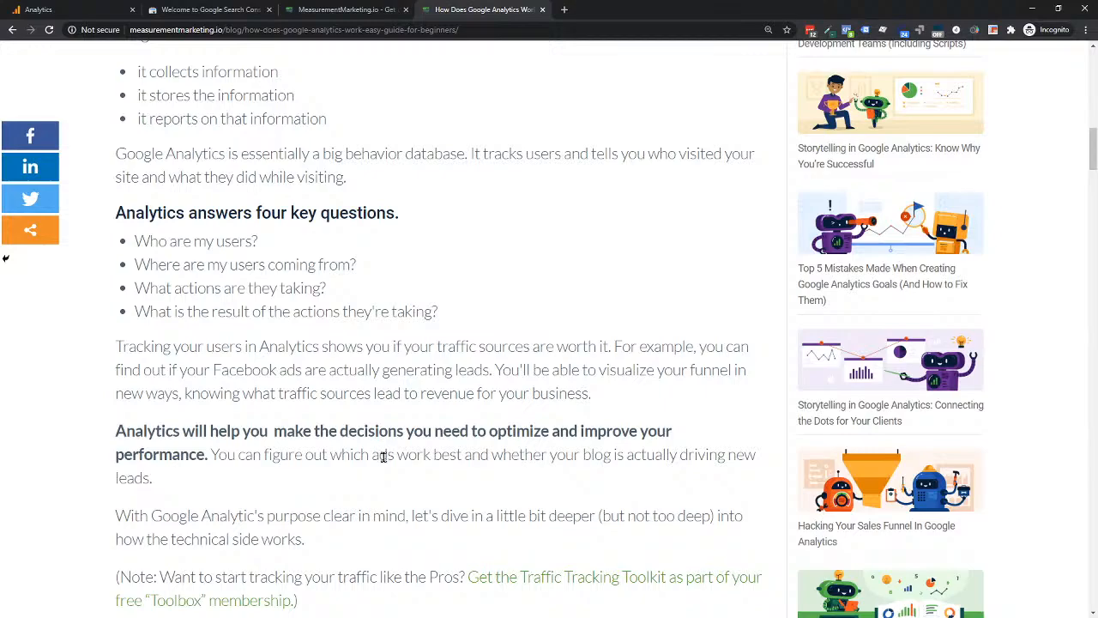
{"action": "scroll", "coordinate": [500, 450], "scroll_direction": "down", "scroll_amount": 2}
{"action": "left_click", "coordinate": [61, 15]}
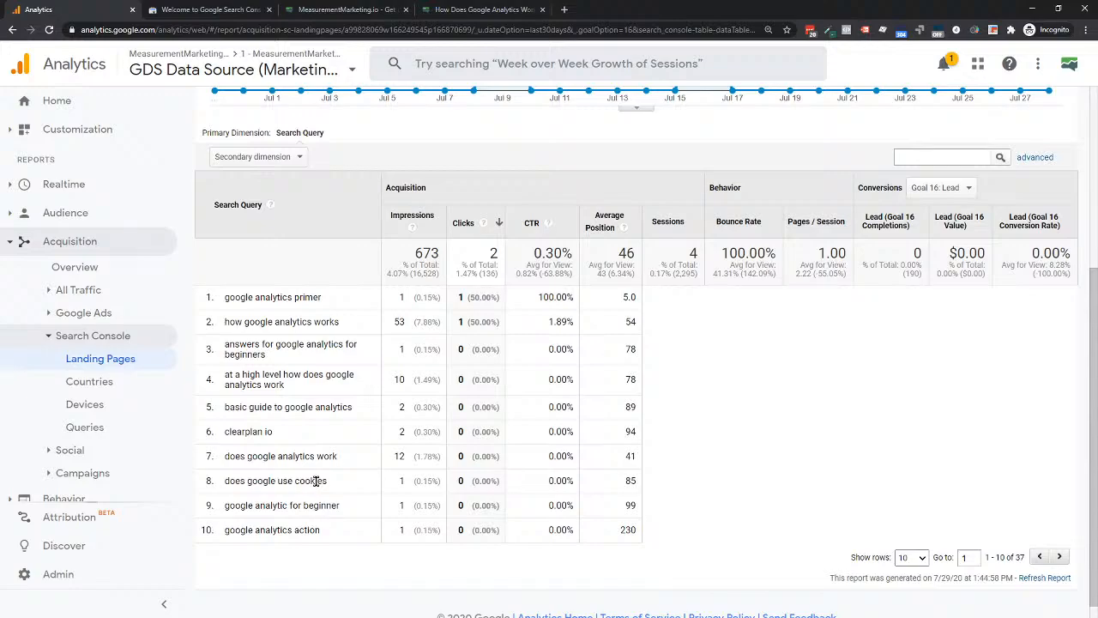
Highlight the "does google use cookies" metrics and the queries on how Google Analytics works, and return to the blog article
{"action": "left_click_drag", "start_coordinate": [390, 486], "coordinate": [405, 484]}
{"action": "left_click_drag", "start_coordinate": [616, 486], "coordinate": [646, 490]}
{"action": "left_click_drag", "start_coordinate": [242, 321], "coordinate": [343, 324]}
{"action": "left_click_drag", "start_coordinate": [255, 374], "coordinate": [318, 390]}
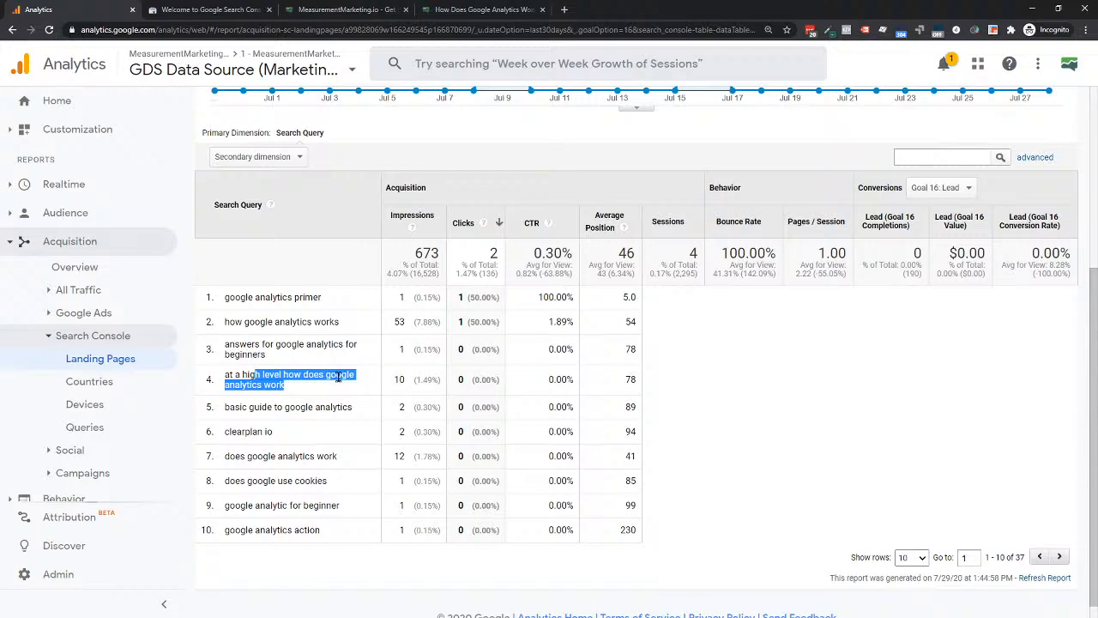
{"action": "left_click", "coordinate": [439, 9]}
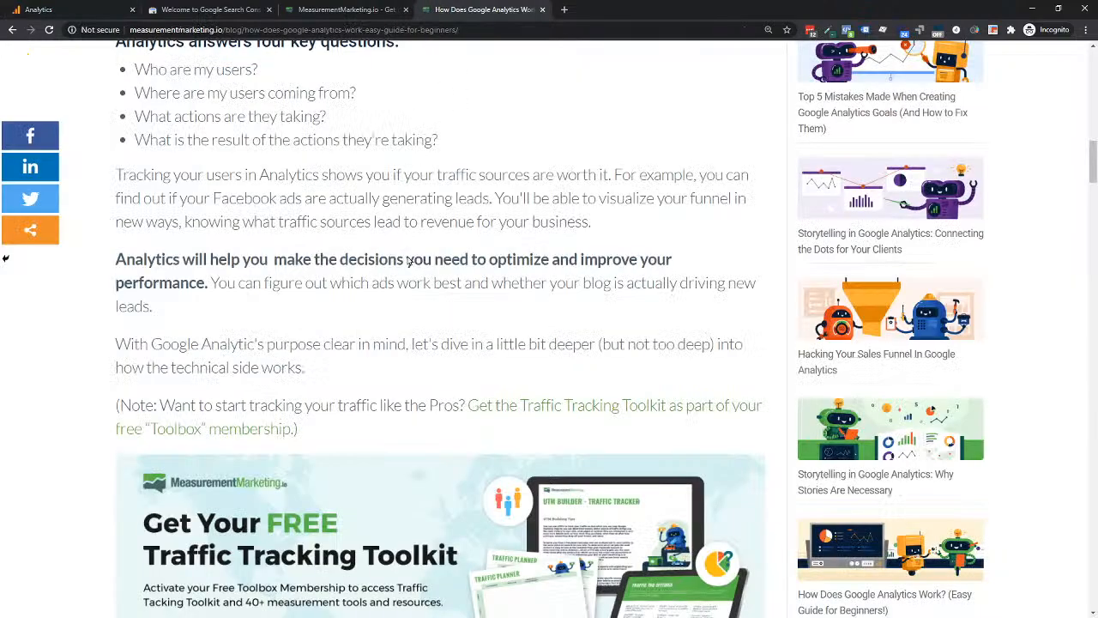
Review the article from its title through the three functions and four key questions to the "C is for Cookie" section
{"action": "scroll", "coordinate": [335, 283], "scroll_direction": "up", "scroll_amount": 2}
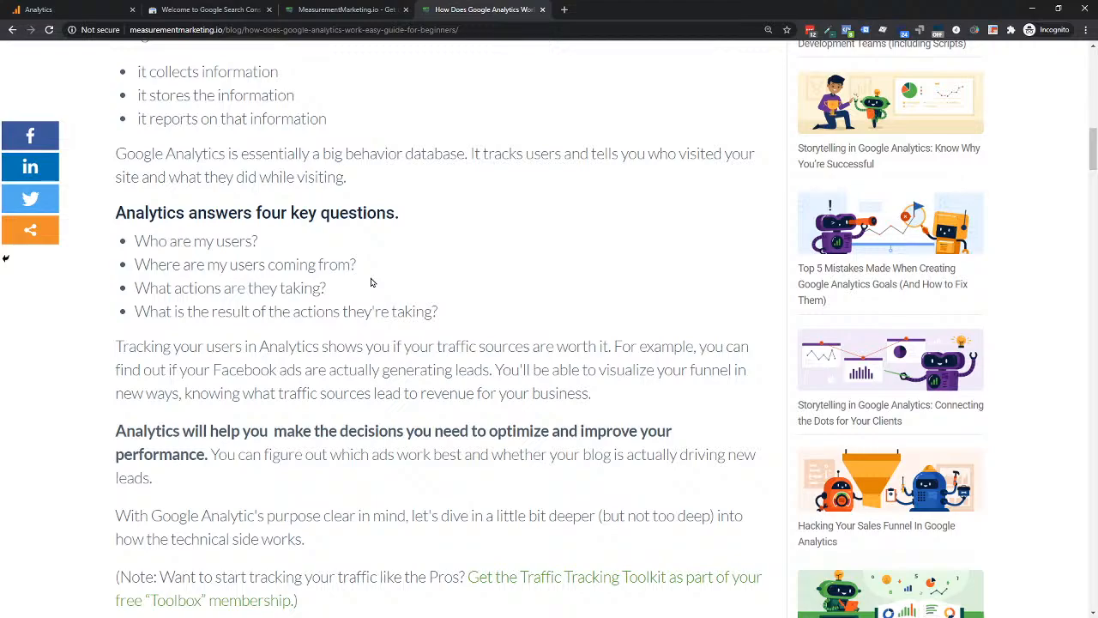
{"action": "scroll", "coordinate": [372, 283], "scroll_direction": "up", "scroll_amount": 10}
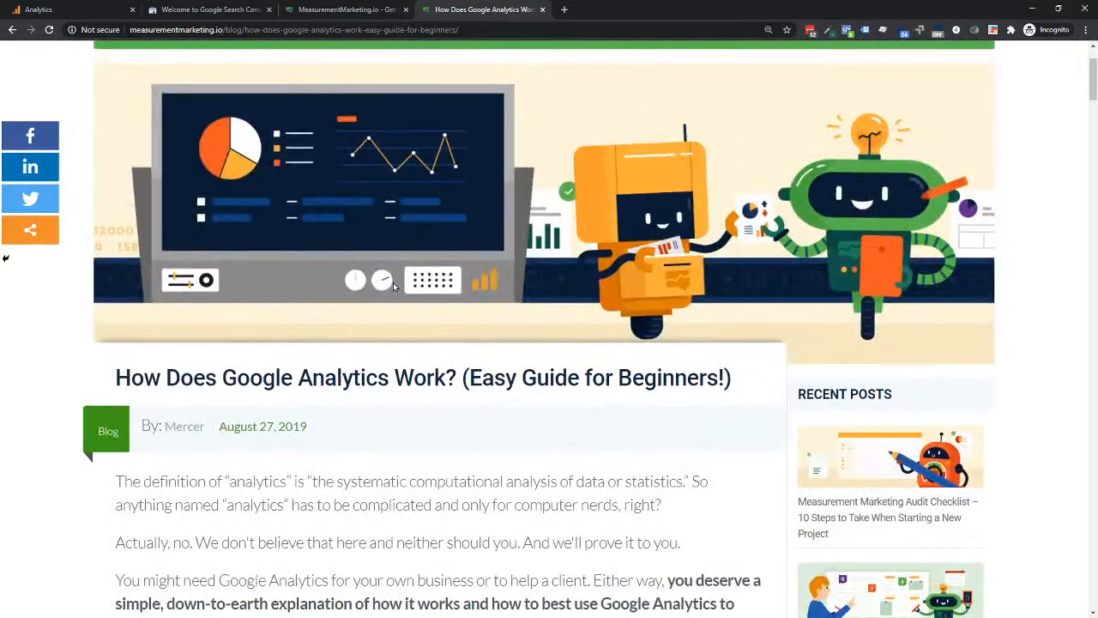
{"action": "scroll", "coordinate": [393, 282], "scroll_direction": "up", "scroll_amount": 2}
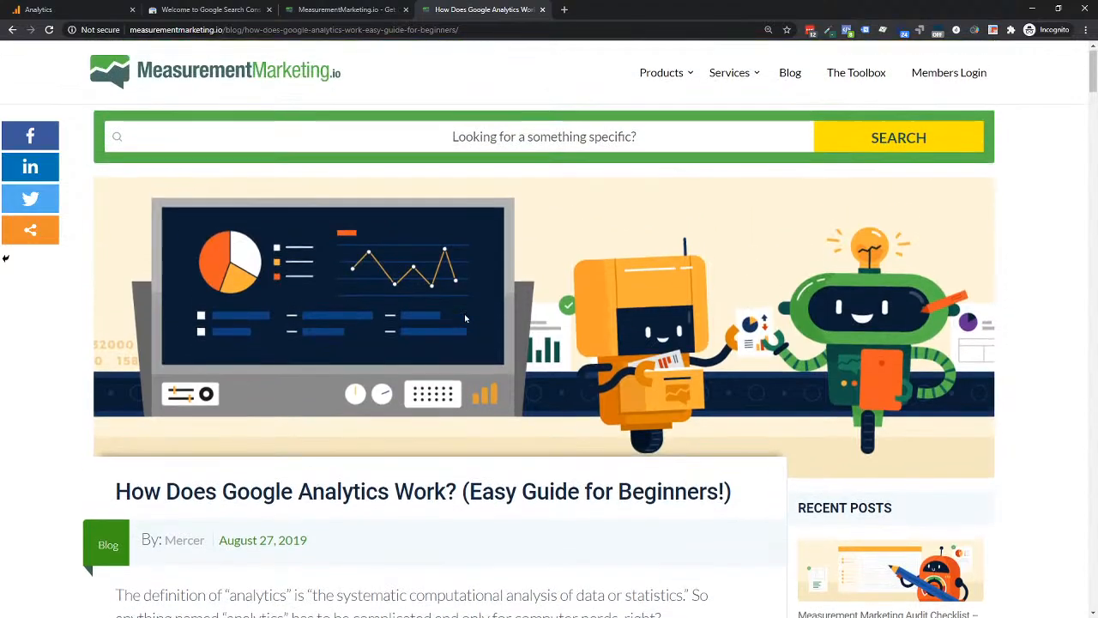
{"action": "scroll", "coordinate": [359, 261], "scroll_direction": "down", "scroll_amount": 3}
{"action": "scroll", "coordinate": [359, 261], "scroll_direction": "down", "scroll_amount": 6}
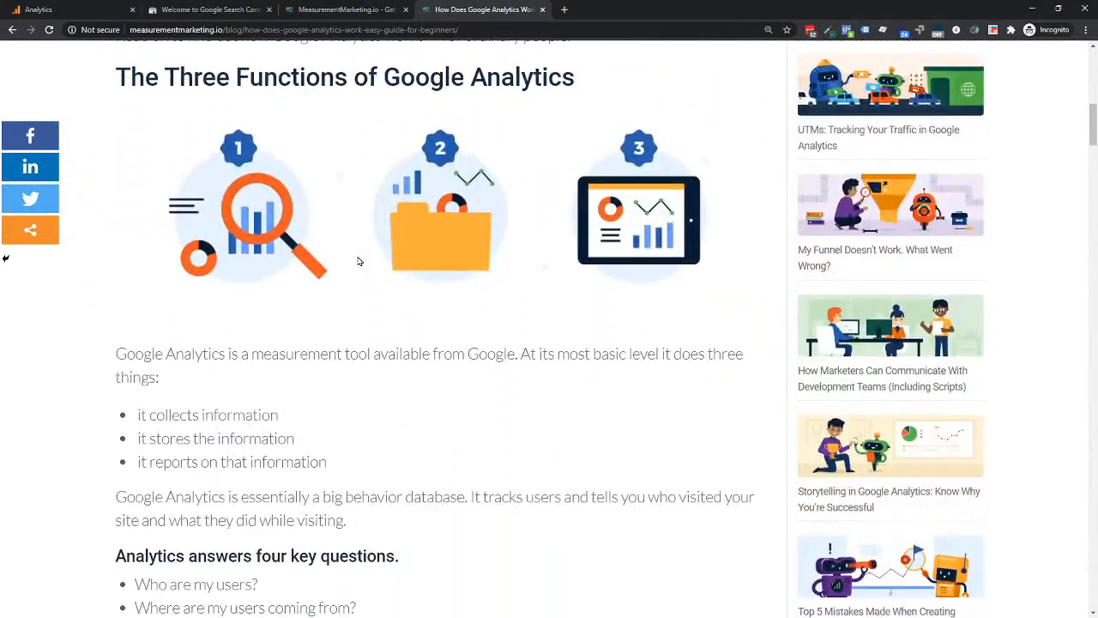
{"action": "scroll", "coordinate": [359, 261], "scroll_direction": "down", "scroll_amount": 7}
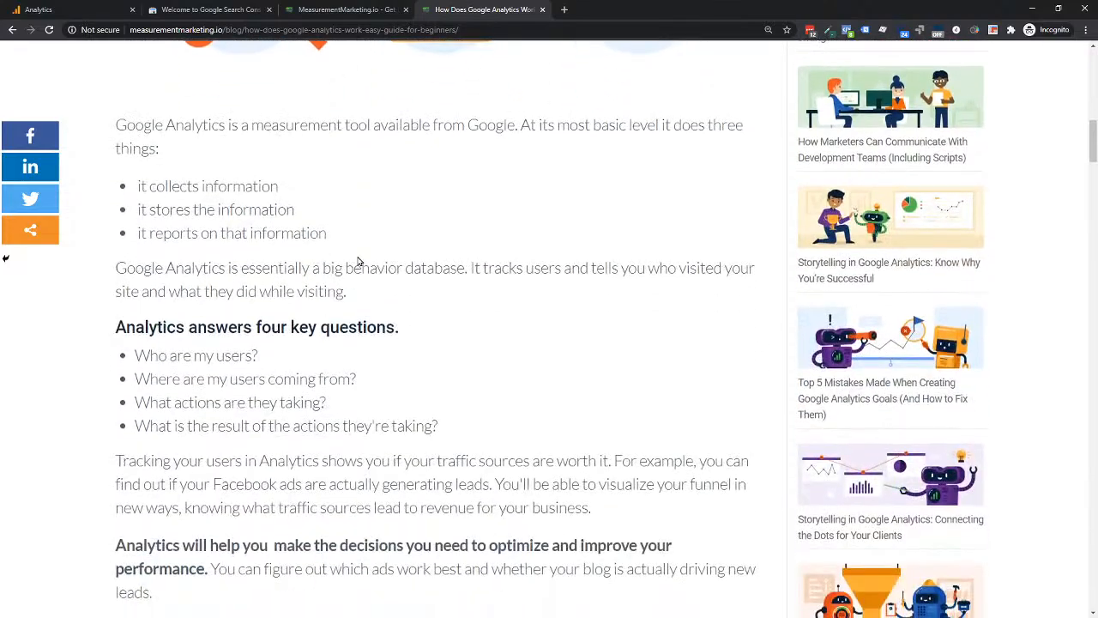
{"action": "scroll", "coordinate": [404, 217], "scroll_direction": "down", "scroll_amount": 5}
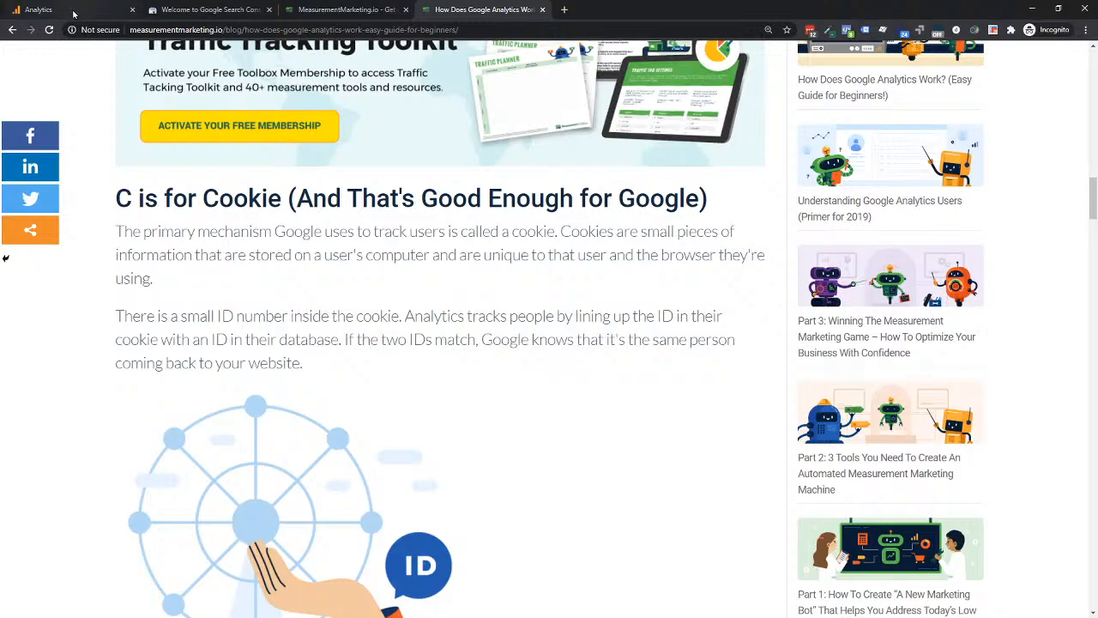
Switch back to Analytics, return to the full landing page list, and set the conversions columns to All Goals
{"action": "left_click", "coordinate": [39, 10]}
{"action": "scroll", "coordinate": [589, 266], "scroll_direction": "up", "scroll_amount": 4}
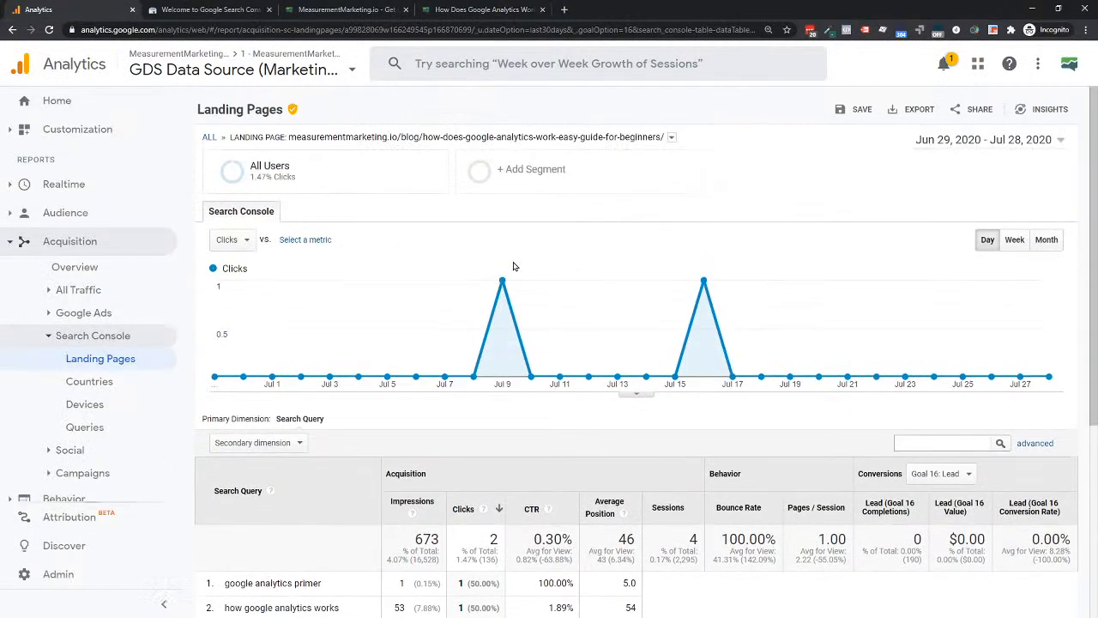
{"action": "left_click", "coordinate": [207, 136]}
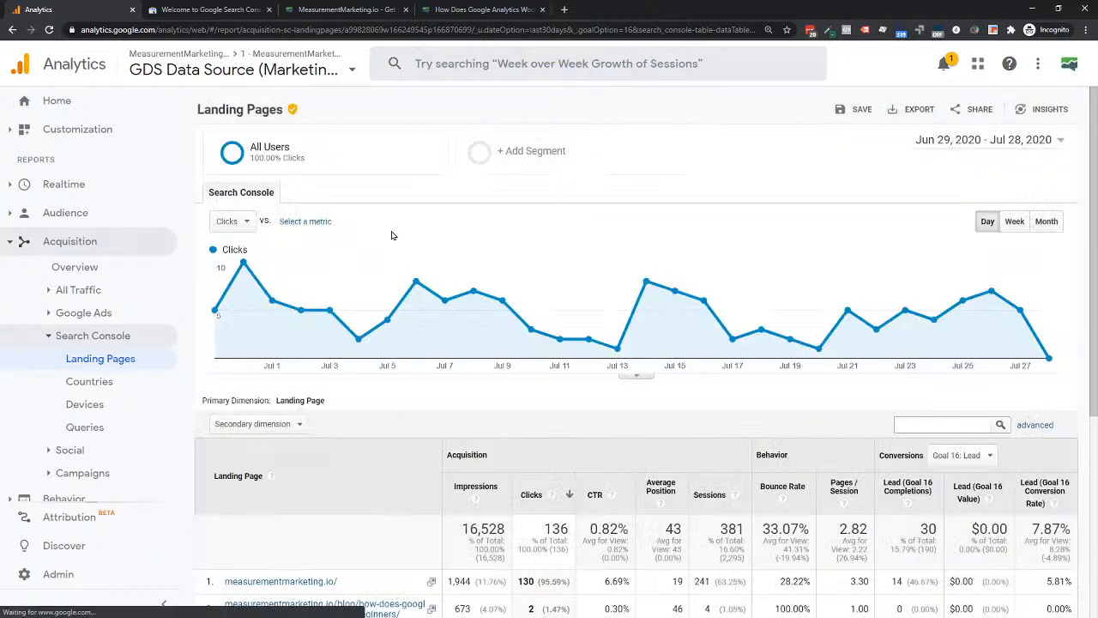
{"action": "scroll", "coordinate": [369, 275], "scroll_direction": "down", "scroll_amount": 3}
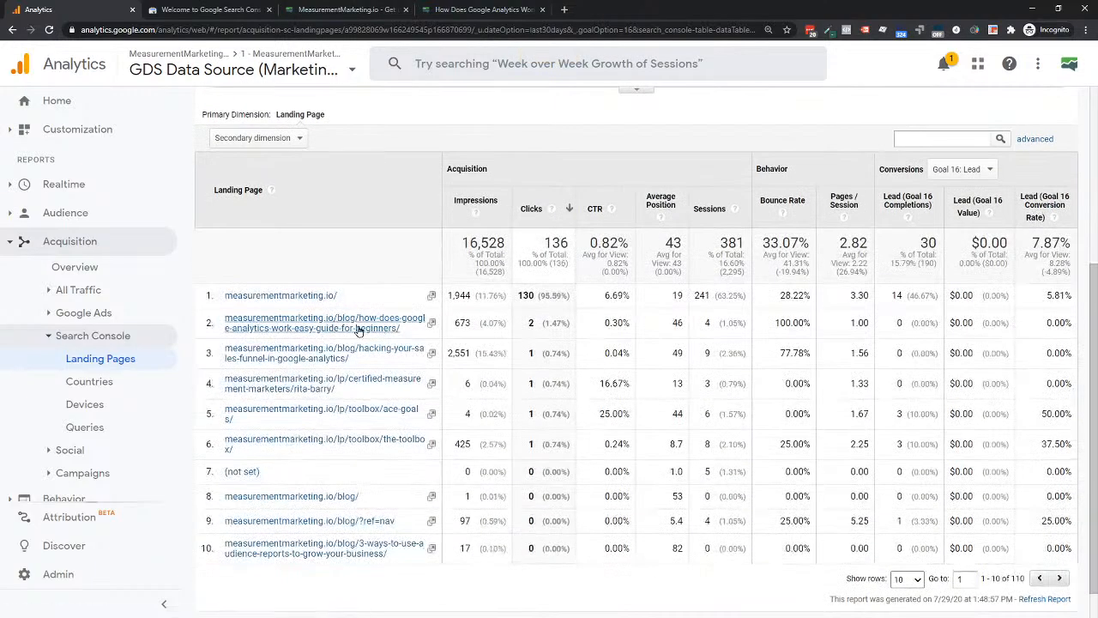
{"action": "left_click", "coordinate": [970, 172]}
{"action": "left_click", "coordinate": [802, 211]}
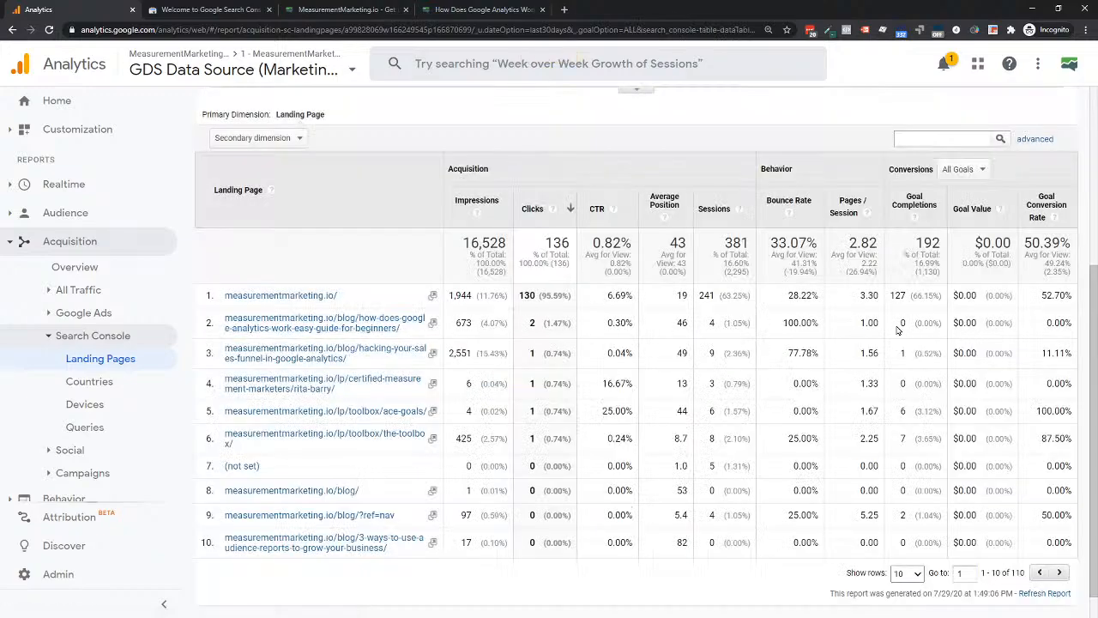
Highlight the goal completions, bounce rate, pages per session and clicks of the how-does-google-analytics-work landing page
{"action": "left_click_drag", "start_coordinate": [898, 330], "coordinate": [1045, 333]}
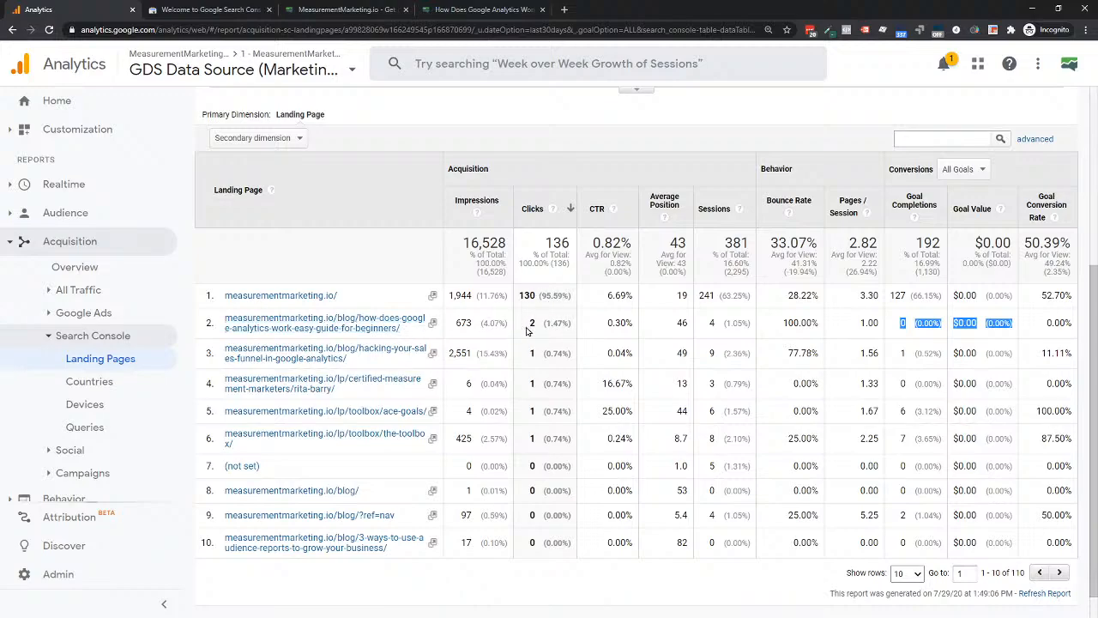
{"action": "left_click_drag", "start_coordinate": [779, 320], "coordinate": [831, 331]}
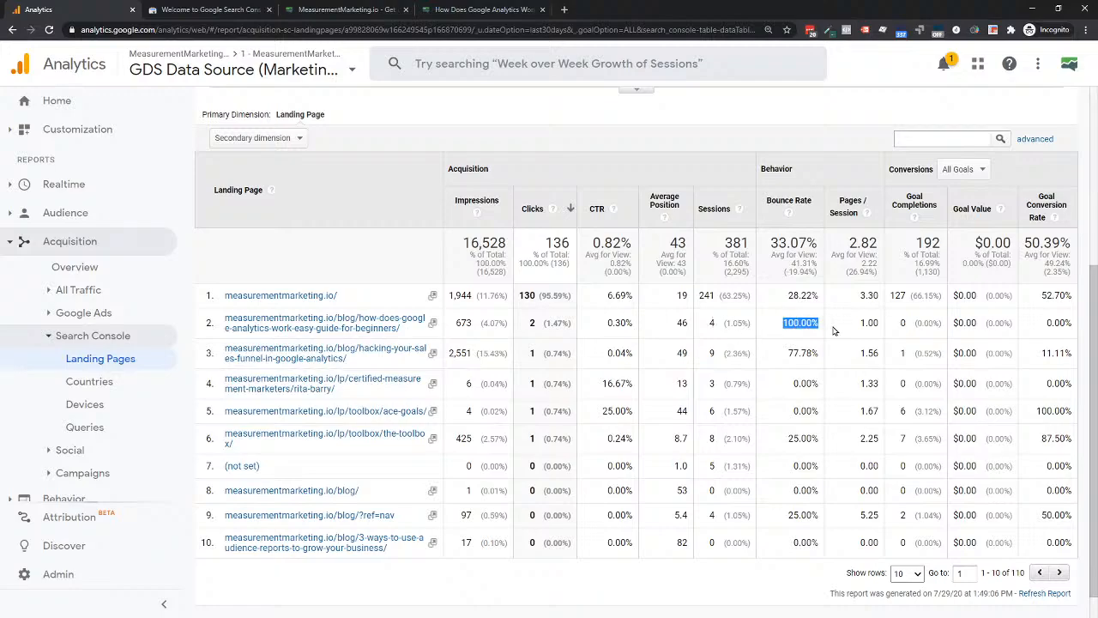
{"action": "left_click_drag", "start_coordinate": [834, 330], "coordinate": [881, 324]}
{"action": "left_click_drag", "start_coordinate": [526, 331], "coordinate": [537, 332]}
Open the beginner guide's search queries sorted by impressions, check them against the article's cookie section, and return to Analytics
{"action": "left_click", "coordinate": [302, 328]}
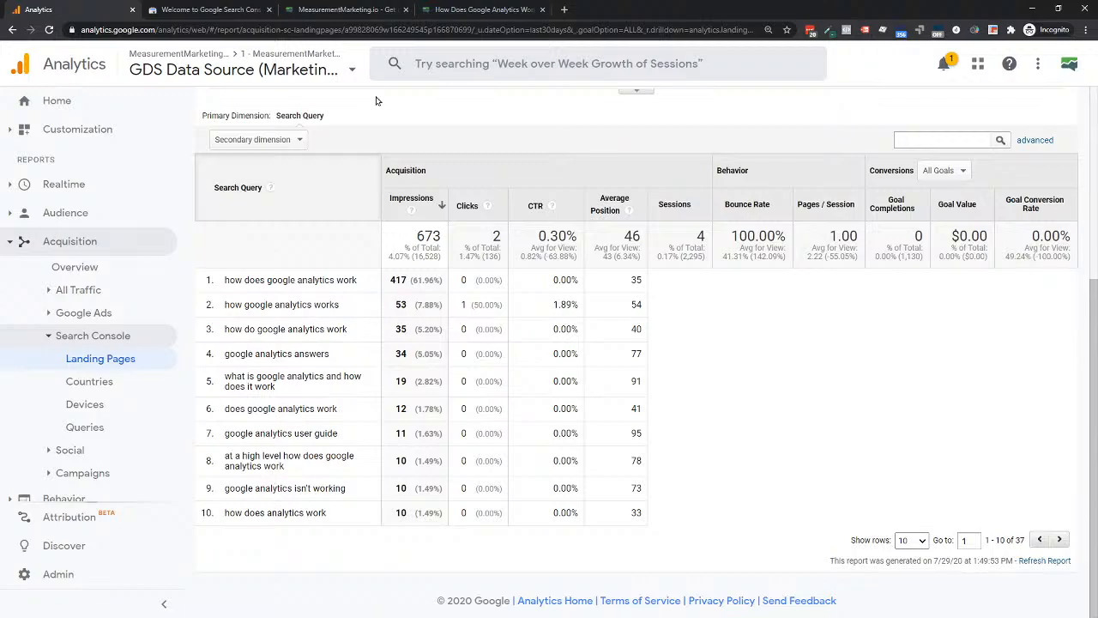
{"action": "left_click", "coordinate": [464, 9]}
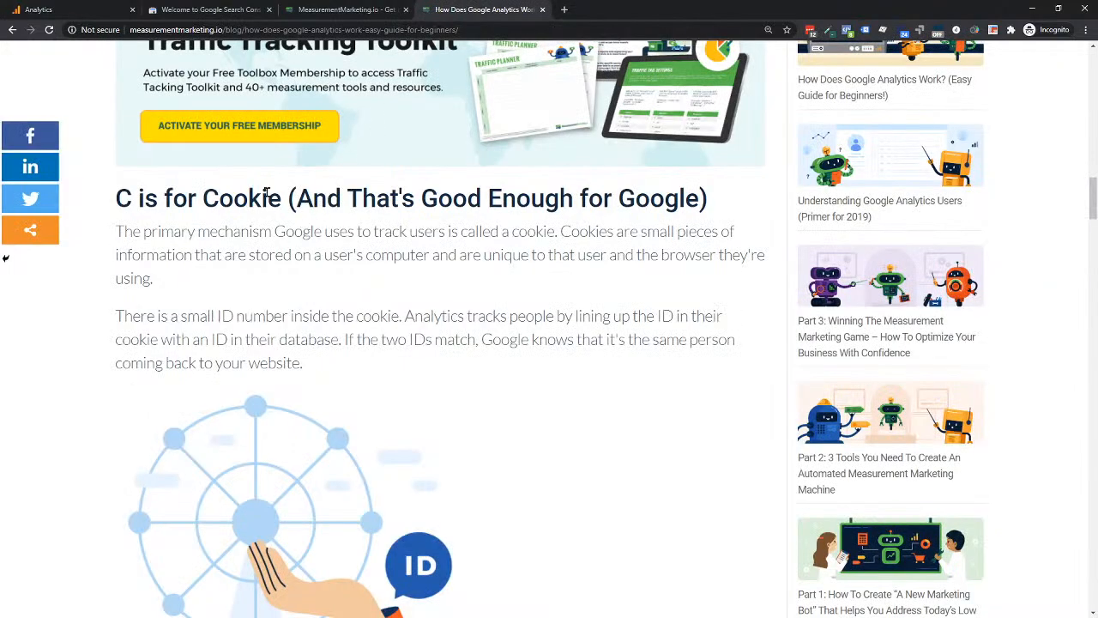
{"action": "left_click", "coordinate": [86, 13]}
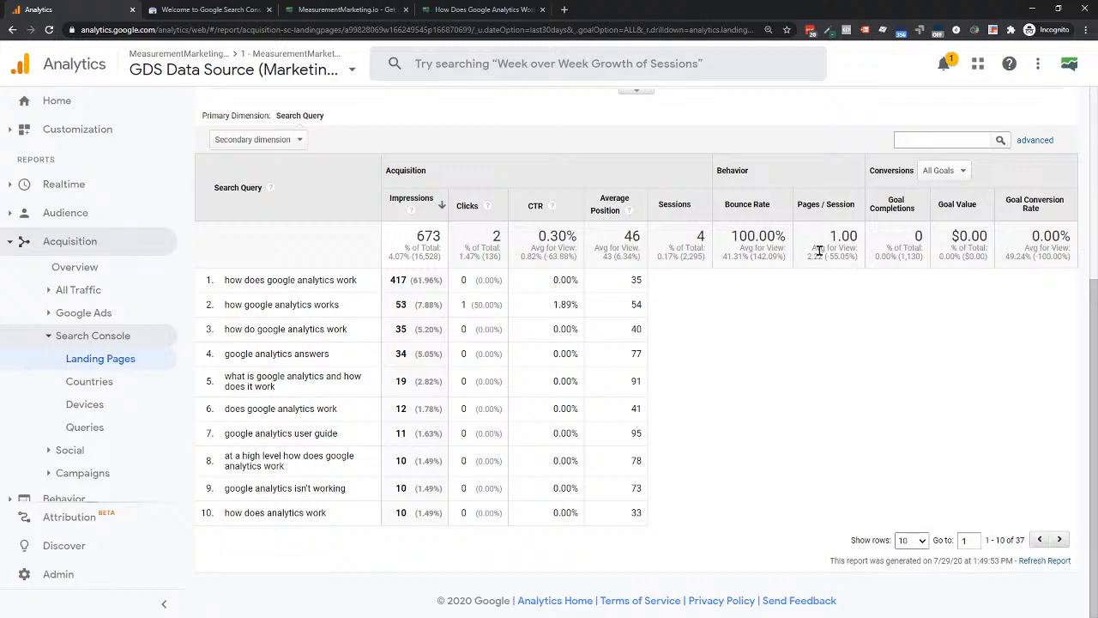
Open the search queries of the hacking-your-sales-funnel-in-google-analytics landing page and increase the number of rows shown
{"action": "scroll", "coordinate": [300, 258], "scroll_direction": "up", "scroll_amount": 4}
{"action": "left_click", "coordinate": [208, 139]}
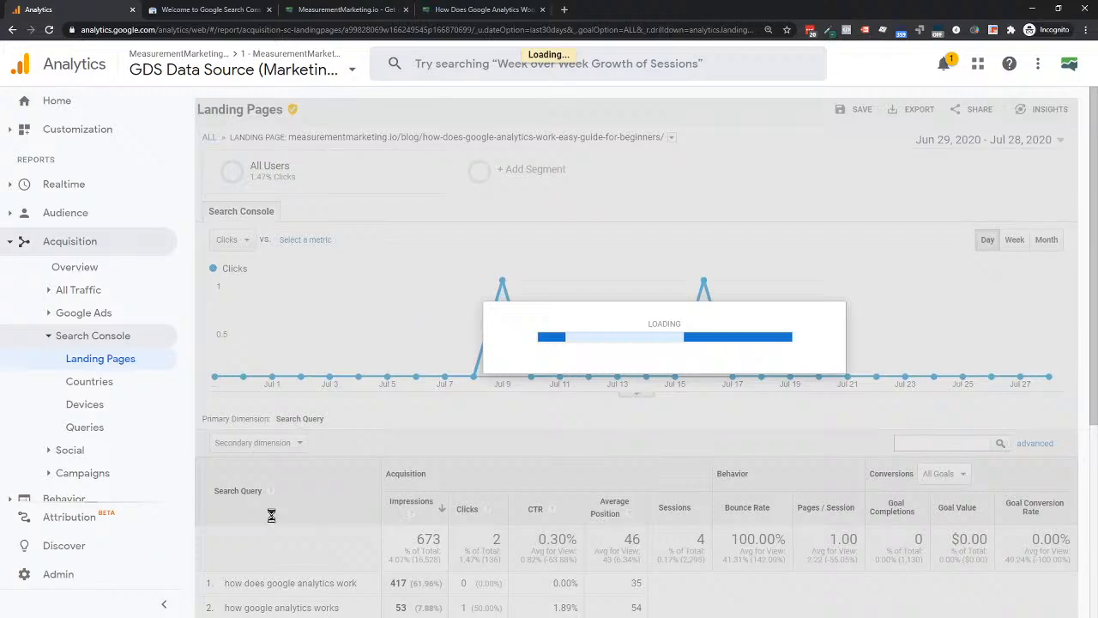
{"action": "scroll", "coordinate": [314, 421], "scroll_direction": "down", "scroll_amount": 3}
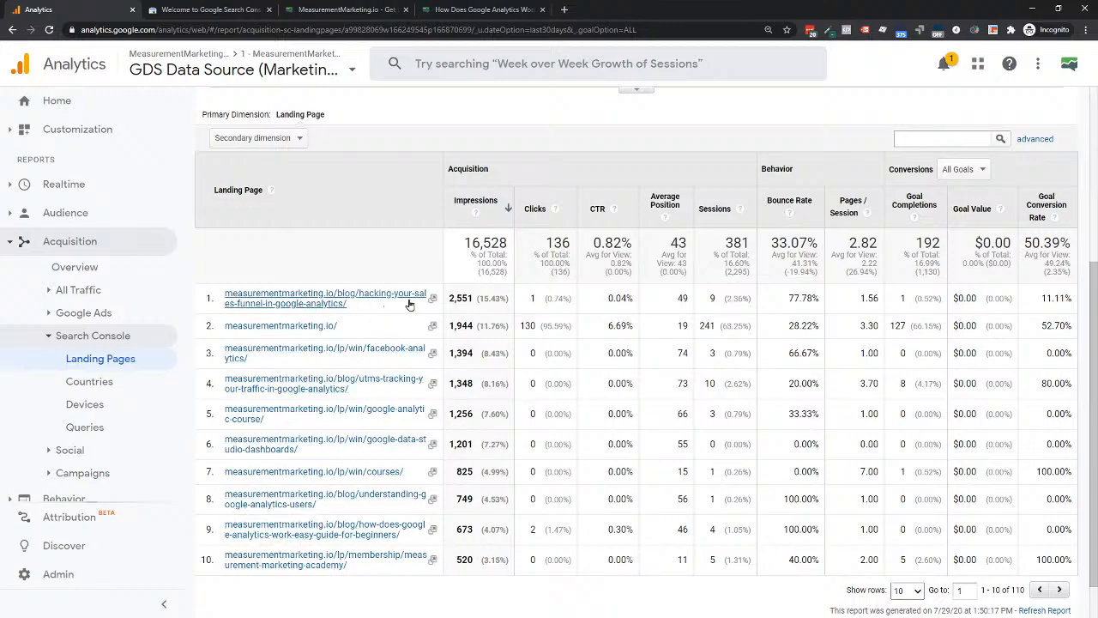
{"action": "left_click", "coordinate": [285, 296]}
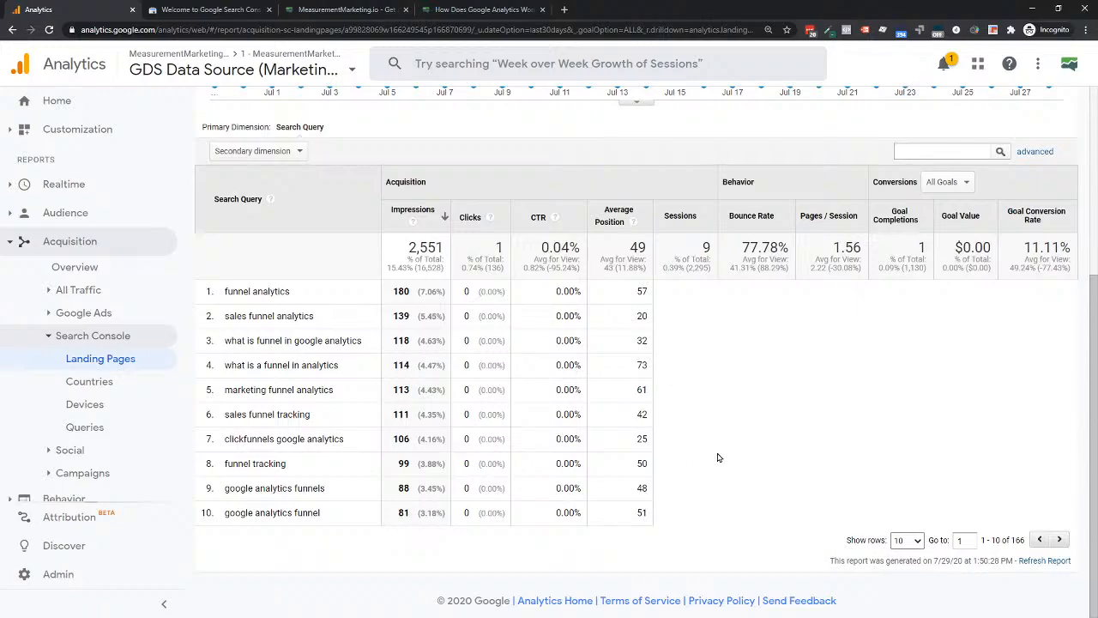
{"action": "left_click", "coordinate": [907, 540]}
{"action": "left_click", "coordinate": [912, 525]}
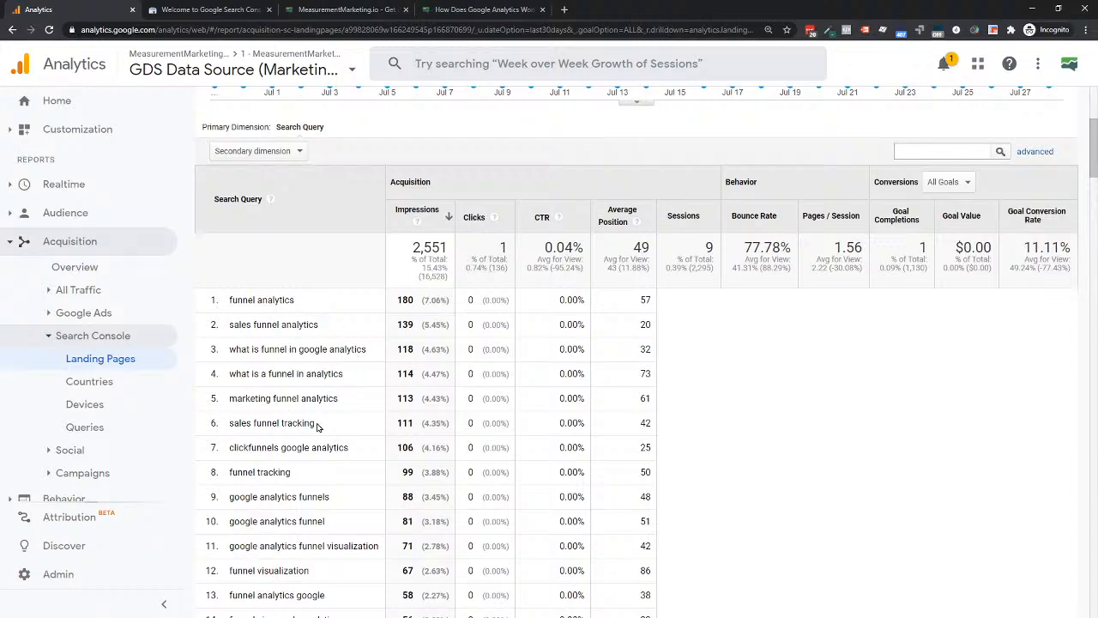
Examine the sales funnel page's search queries for recurring topics such as ClickFunnels, funnel visualization and funnel setup, returning to the table's start
{"action": "scroll", "coordinate": [318, 443], "scroll_direction": "down", "scroll_amount": 2}
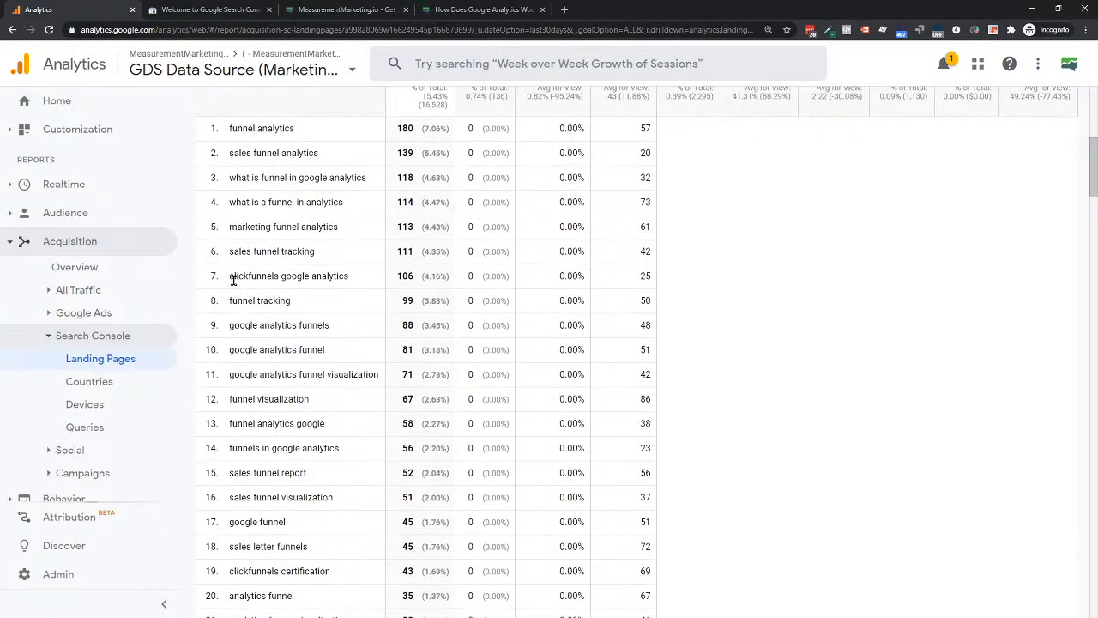
{"action": "scroll", "coordinate": [316, 289], "scroll_direction": "down", "scroll_amount": 1}
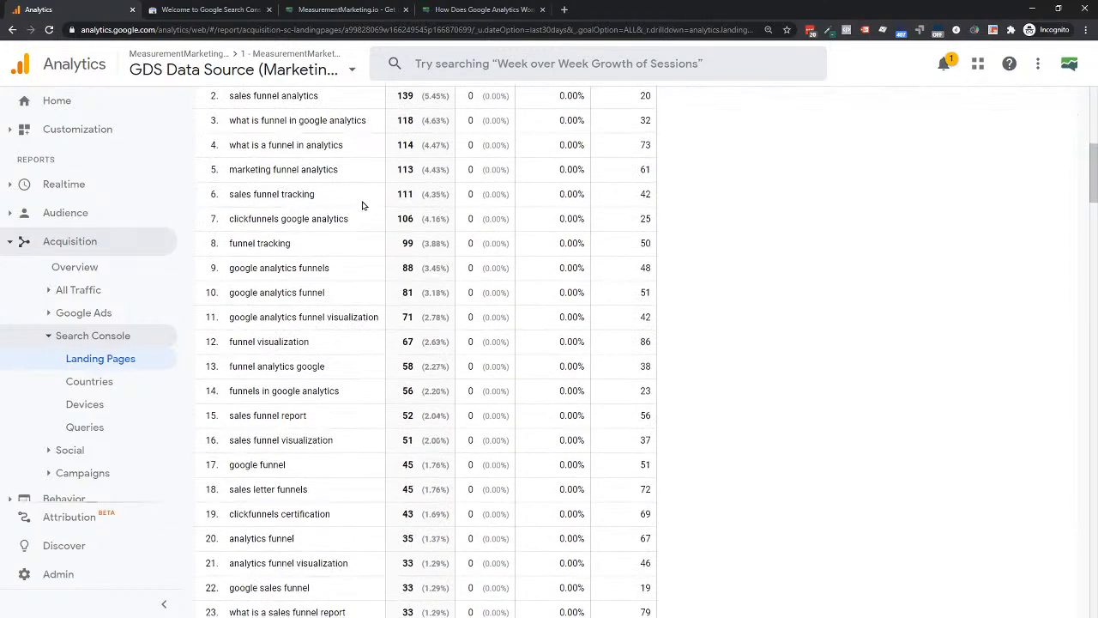
{"action": "scroll", "coordinate": [309, 313], "scroll_direction": "down", "scroll_amount": 1}
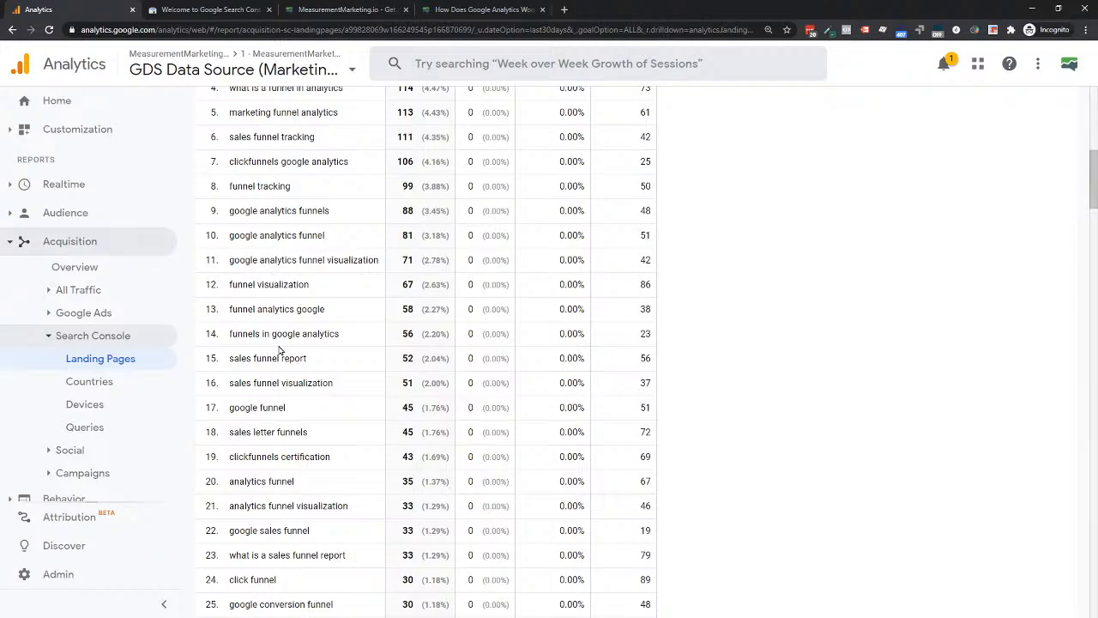
{"action": "scroll", "coordinate": [282, 355], "scroll_direction": "down", "scroll_amount": 1}
{"action": "scroll", "coordinate": [282, 355], "scroll_direction": "down", "scroll_amount": 1}
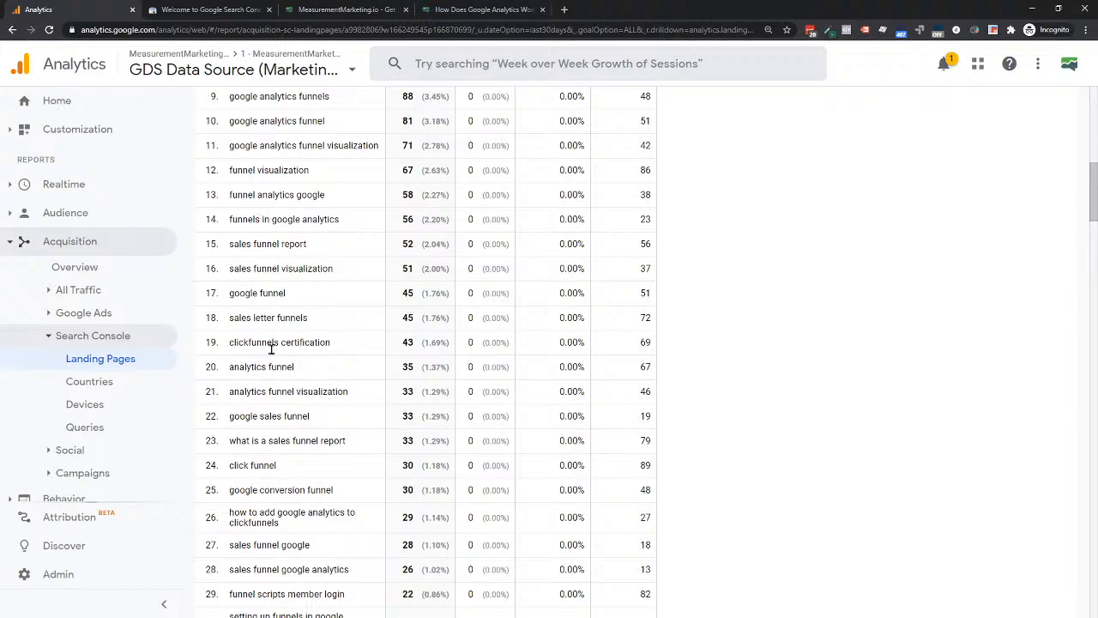
{"action": "scroll", "coordinate": [277, 461], "scroll_direction": "down", "scroll_amount": 1}
{"action": "scroll", "coordinate": [276, 461], "scroll_direction": "down", "scroll_amount": 4}
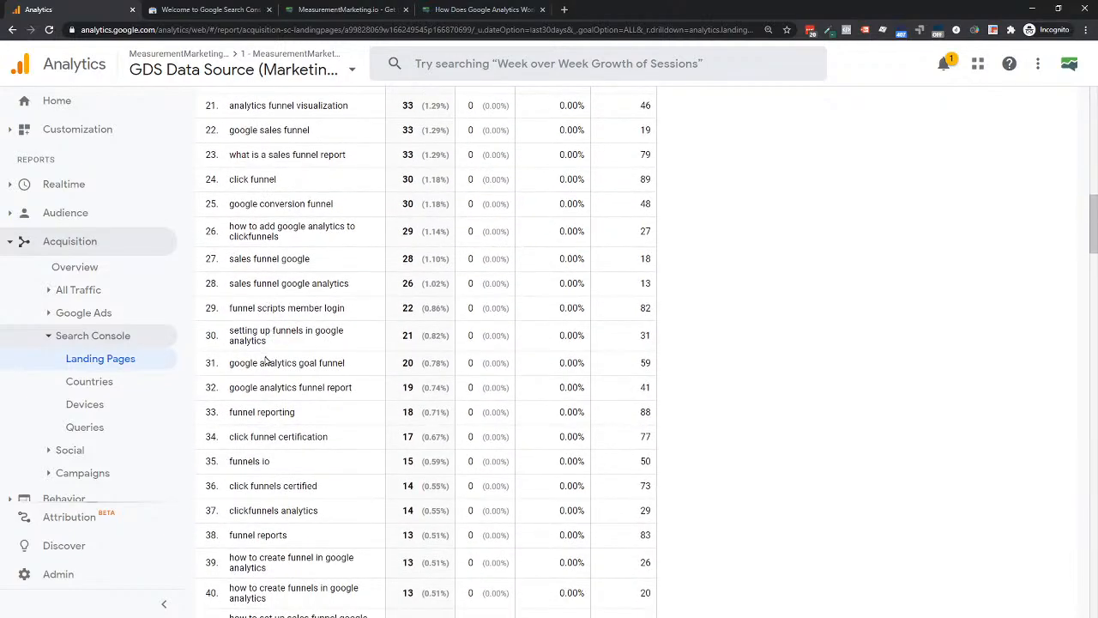
{"action": "scroll", "coordinate": [266, 361], "scroll_direction": "down", "scroll_amount": 2}
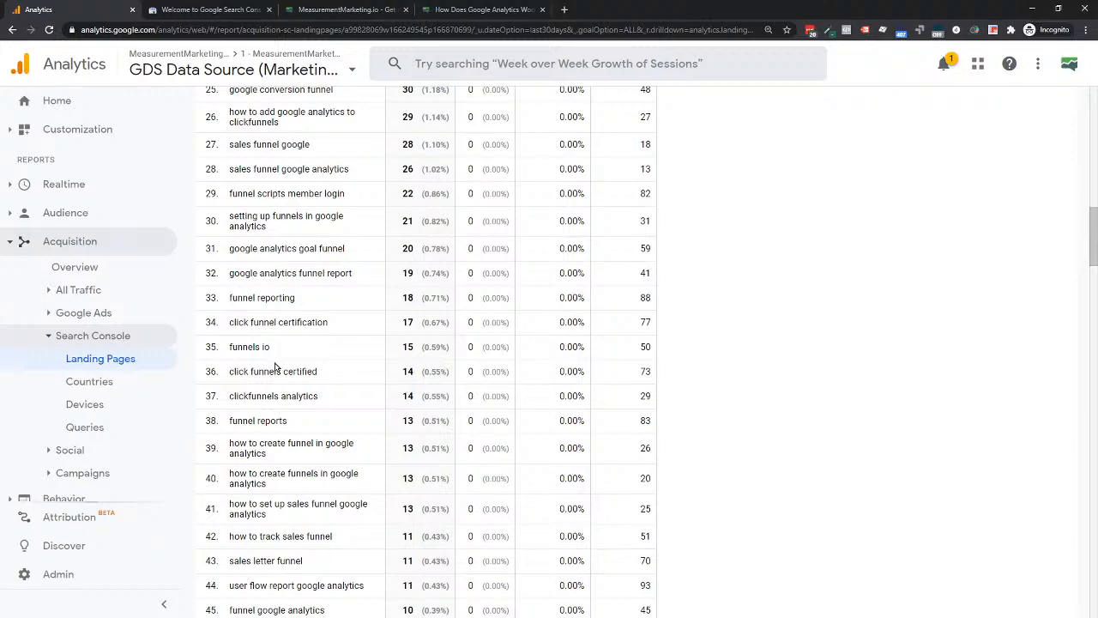
{"action": "scroll", "coordinate": [271, 343], "scroll_direction": "up", "scroll_amount": 1}
{"action": "scroll", "coordinate": [267, 309], "scroll_direction": "down", "scroll_amount": 3}
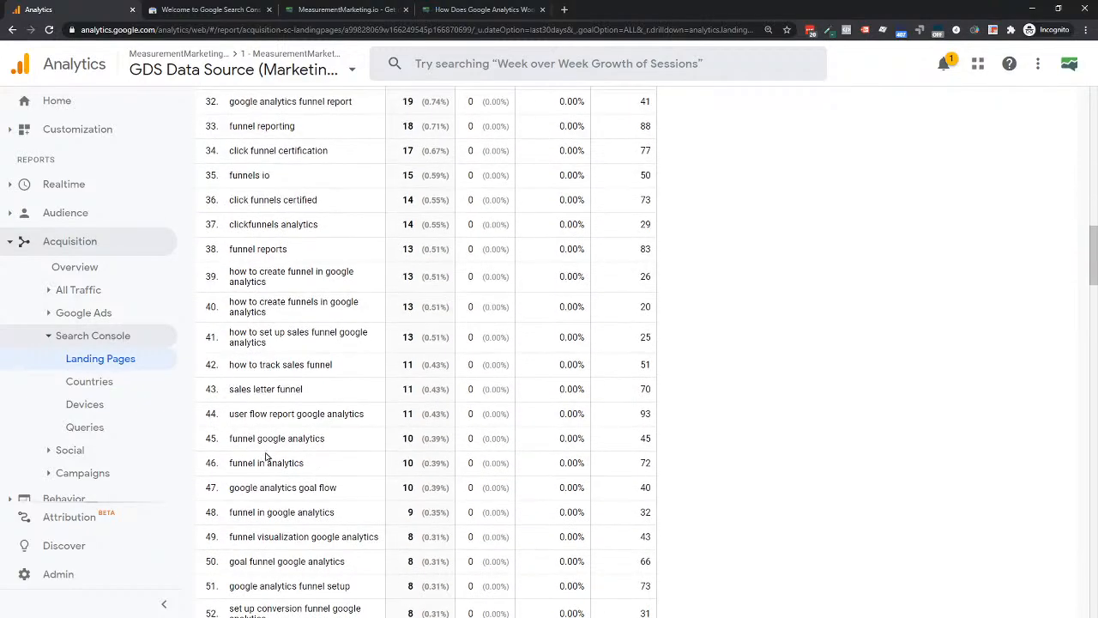
{"action": "scroll", "coordinate": [282, 557], "scroll_direction": "down", "scroll_amount": 2}
{"action": "scroll", "coordinate": [282, 539], "scroll_direction": "down", "scroll_amount": 3}
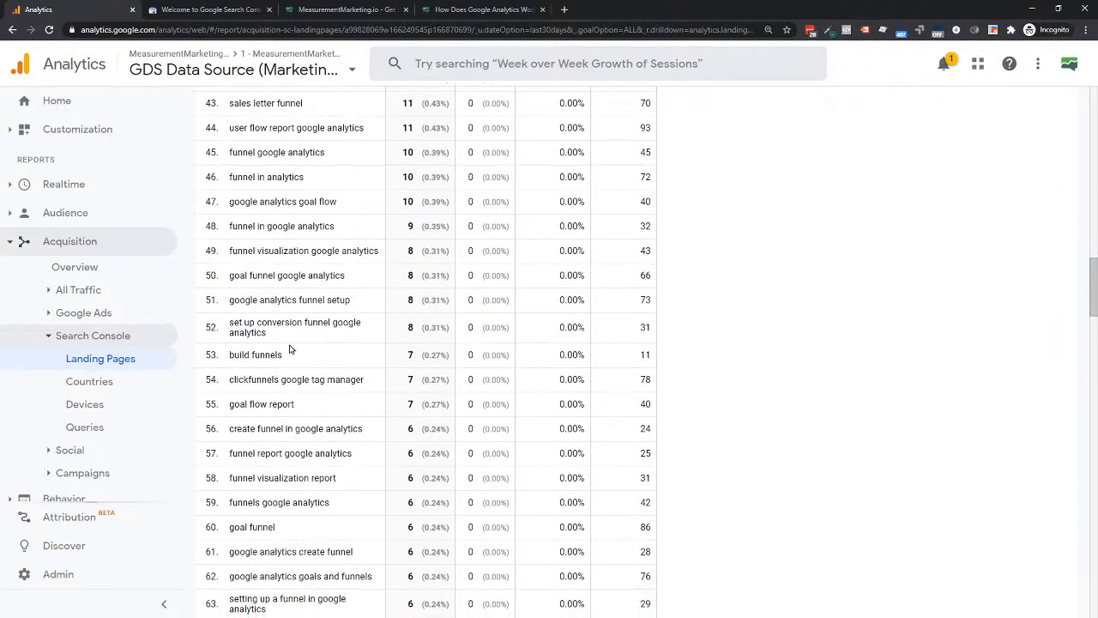
{"action": "scroll", "coordinate": [289, 346], "scroll_direction": "up", "scroll_amount": 20}
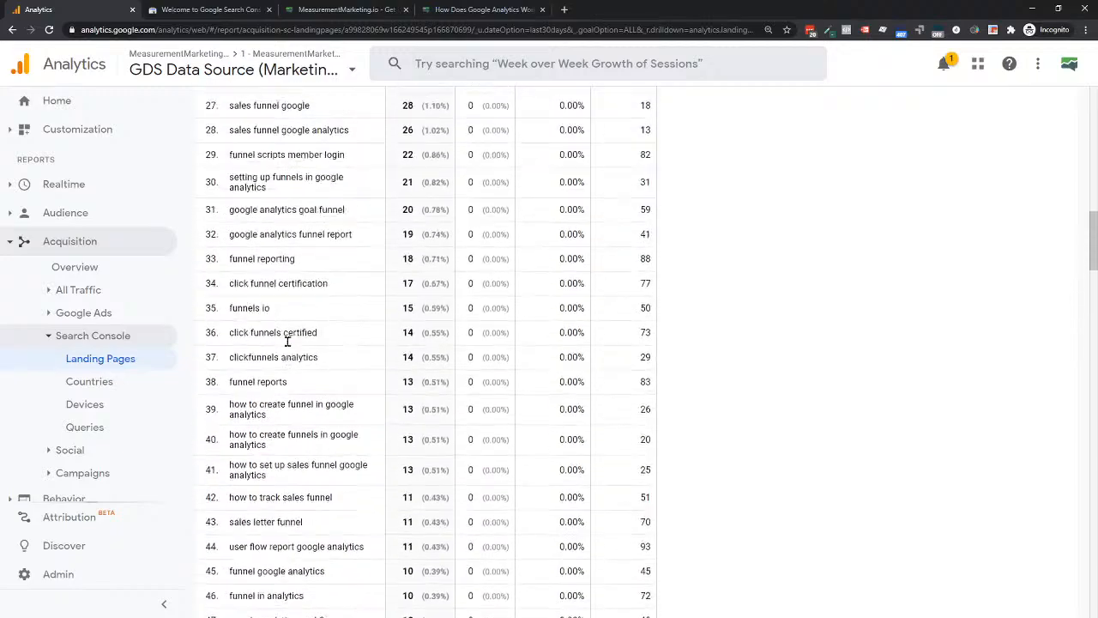
{"action": "scroll", "coordinate": [289, 346], "scroll_direction": "up", "scroll_amount": 2}
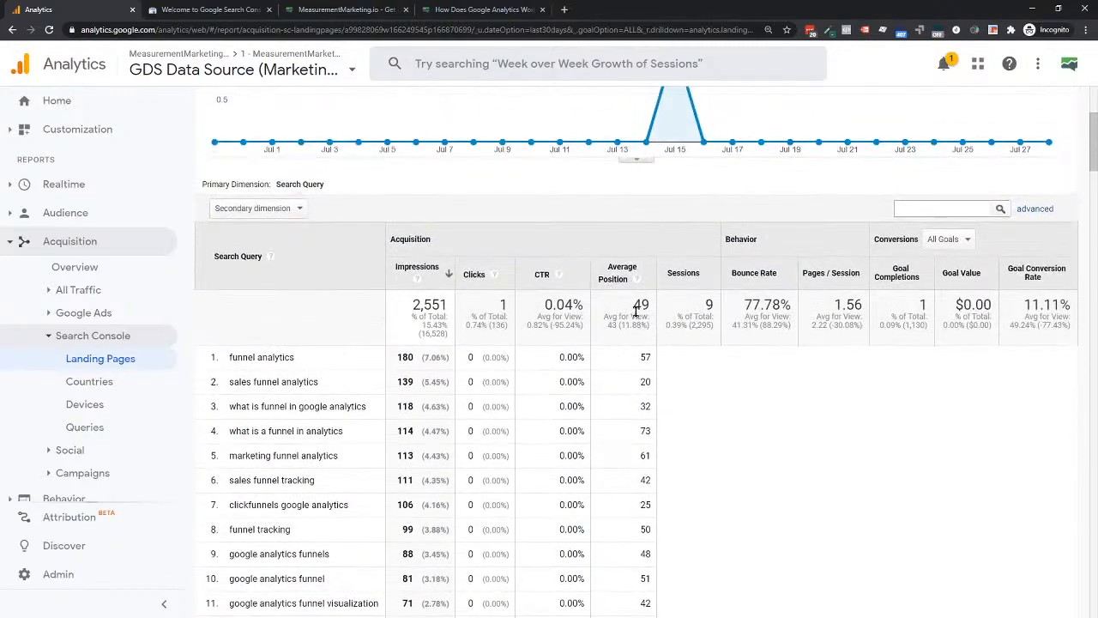
Sort the sales funnel page's queries by average position in ascending order and review the best-ranking queries with their impressions
{"action": "left_click", "coordinate": [610, 277]}
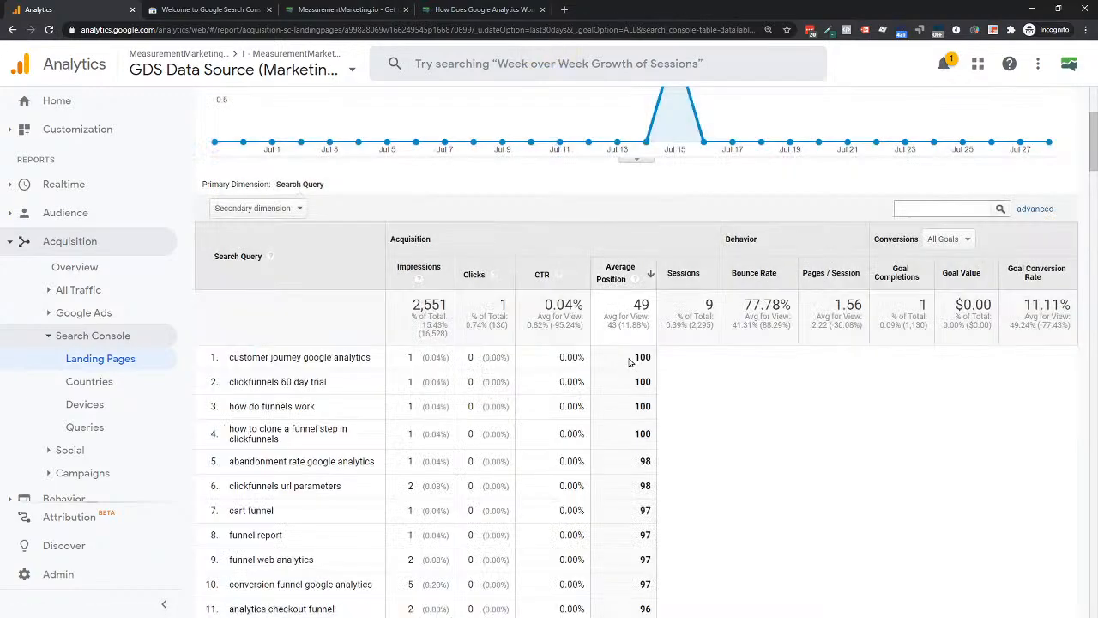
{"action": "left_click", "coordinate": [609, 273]}
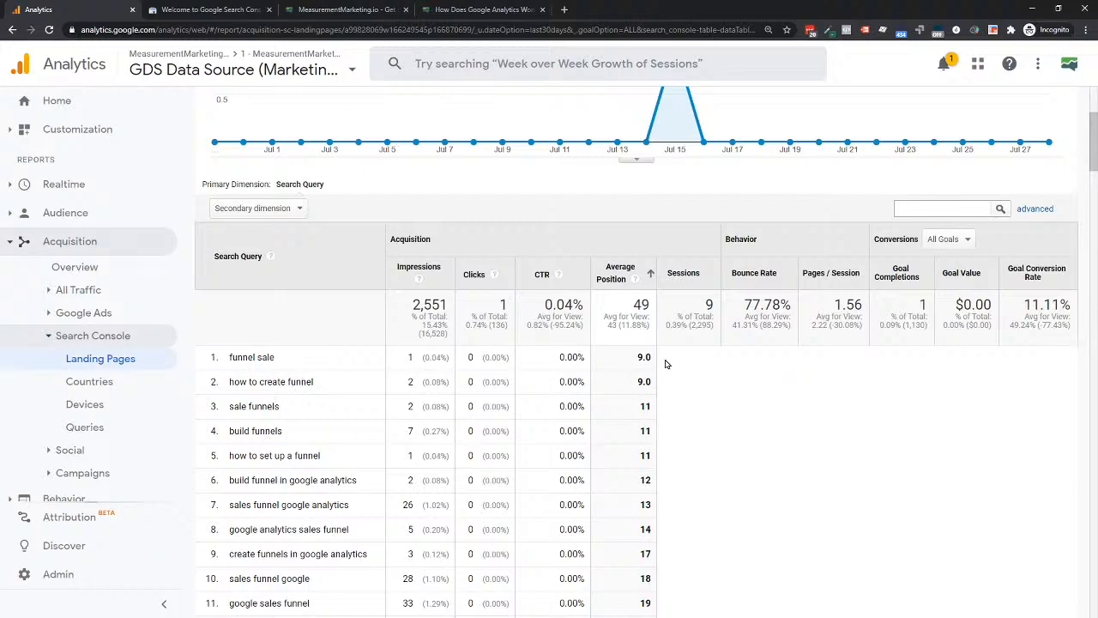
{"action": "scroll", "coordinate": [639, 380], "scroll_direction": "down", "scroll_amount": 3}
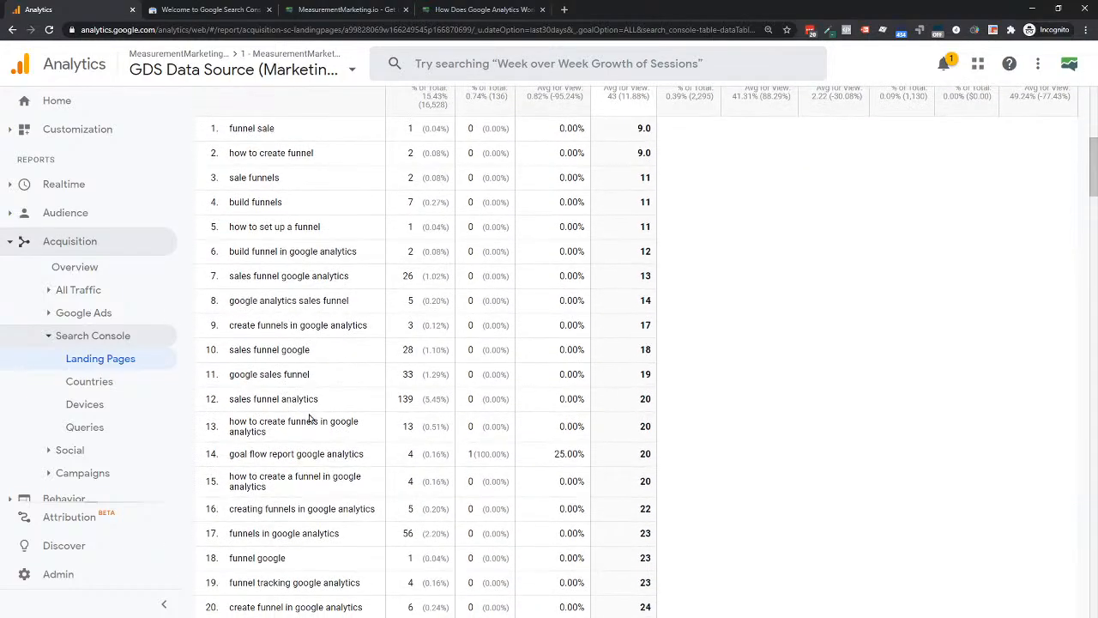
{"action": "scroll", "coordinate": [639, 395], "scroll_direction": "down", "scroll_amount": 4}
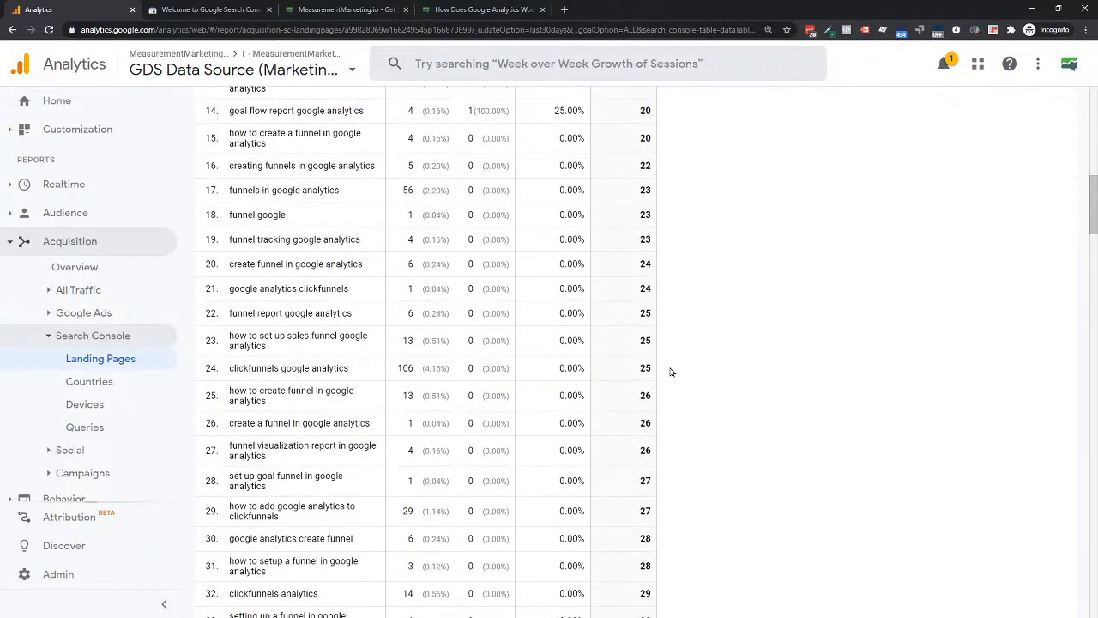
{"action": "scroll", "coordinate": [645, 367], "scroll_direction": "down", "scroll_amount": 8}
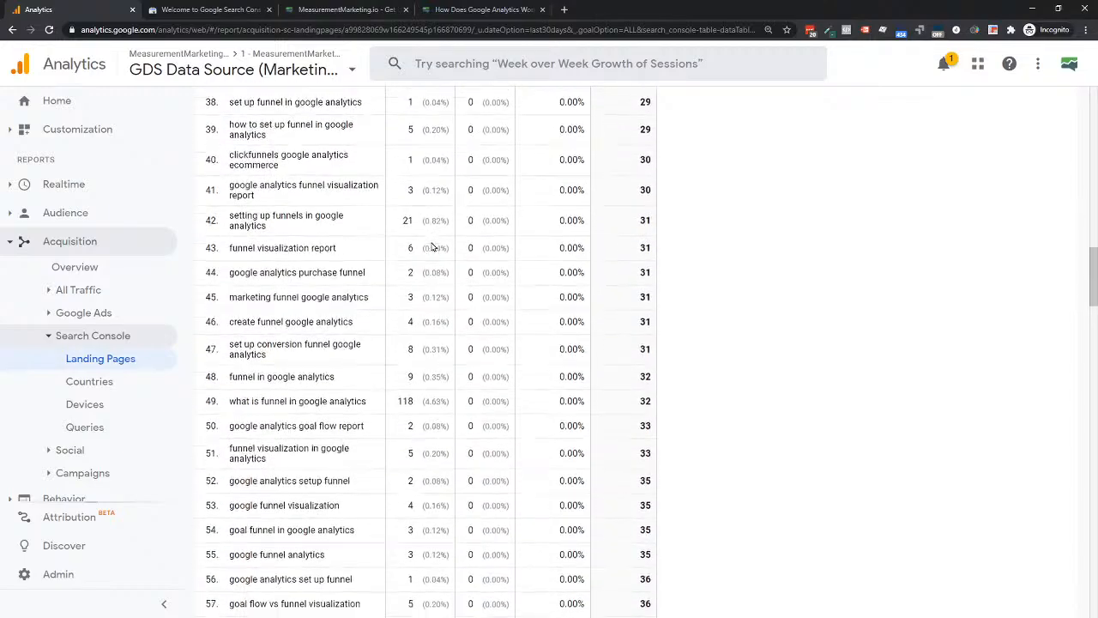
{"action": "scroll", "coordinate": [433, 247], "scroll_direction": "down", "scroll_amount": 1}
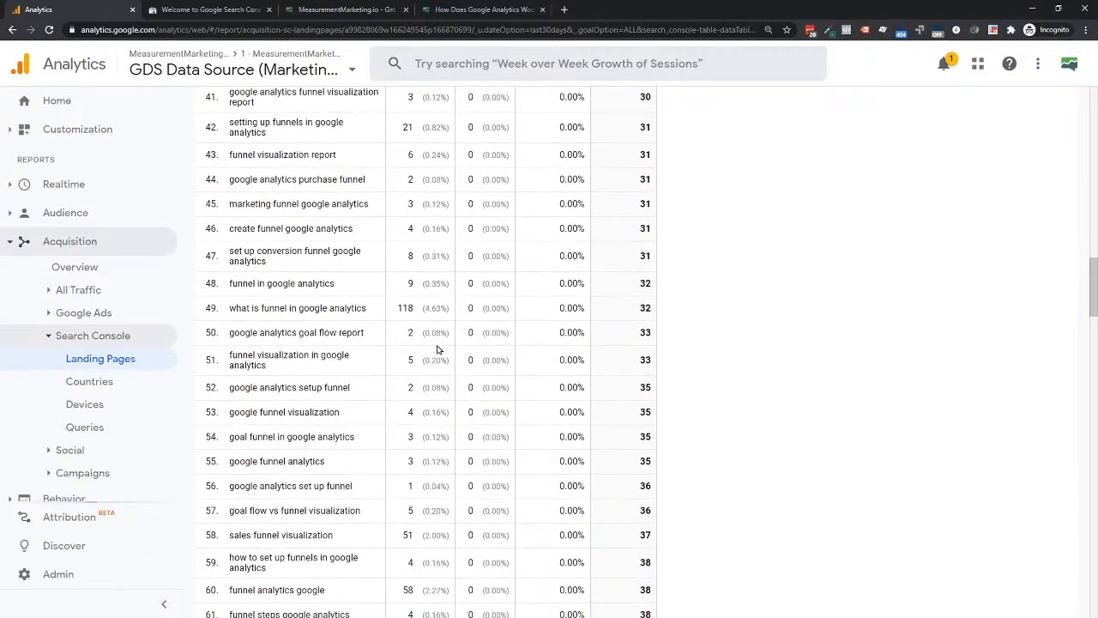
Review the sales funnel page's best-ranking queries again and return to the start of the report
{"action": "scroll", "coordinate": [437, 348], "scroll_direction": "up", "scroll_amount": 9}
{"action": "scroll", "coordinate": [437, 348], "scroll_direction": "up", "scroll_amount": 4}
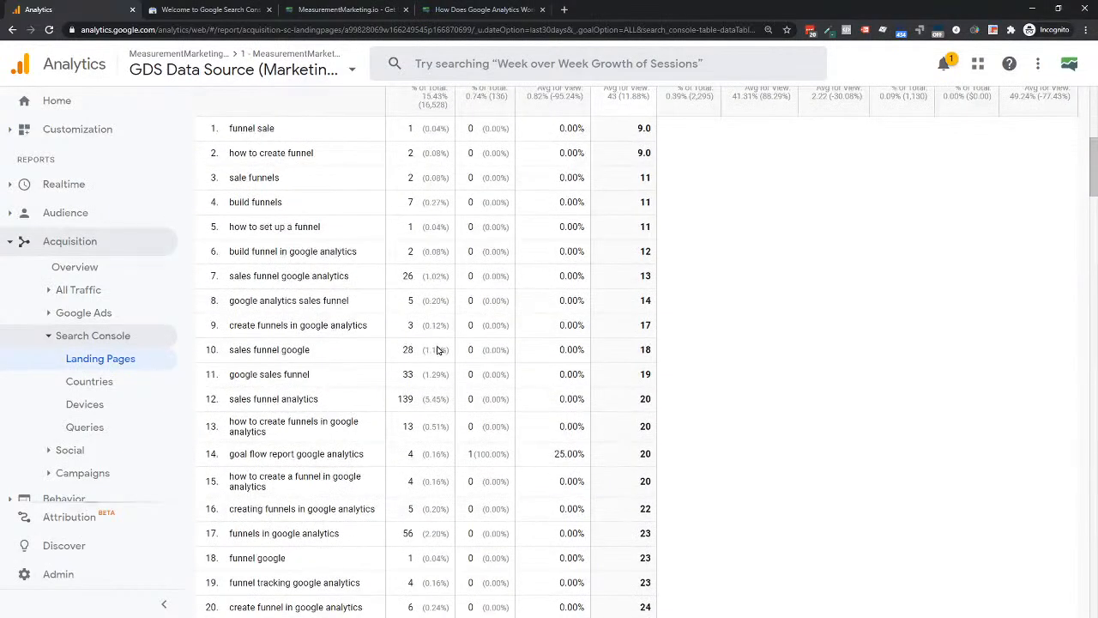
{"action": "scroll", "coordinate": [440, 346], "scroll_direction": "up", "scroll_amount": 5}
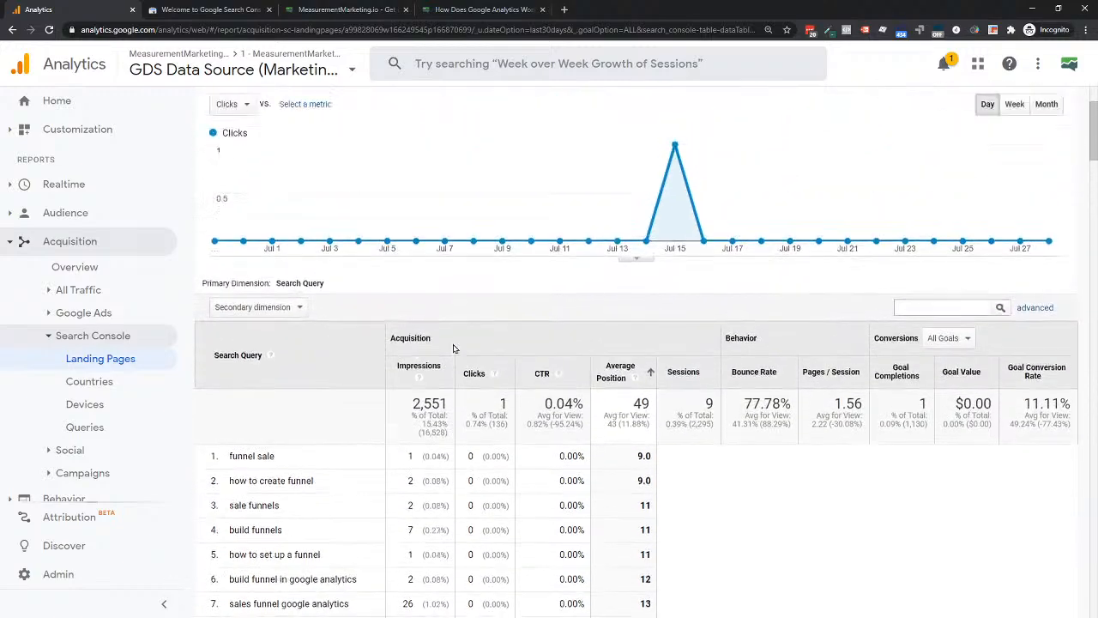
{"action": "scroll", "coordinate": [461, 298], "scroll_direction": "down", "scroll_amount": 2}
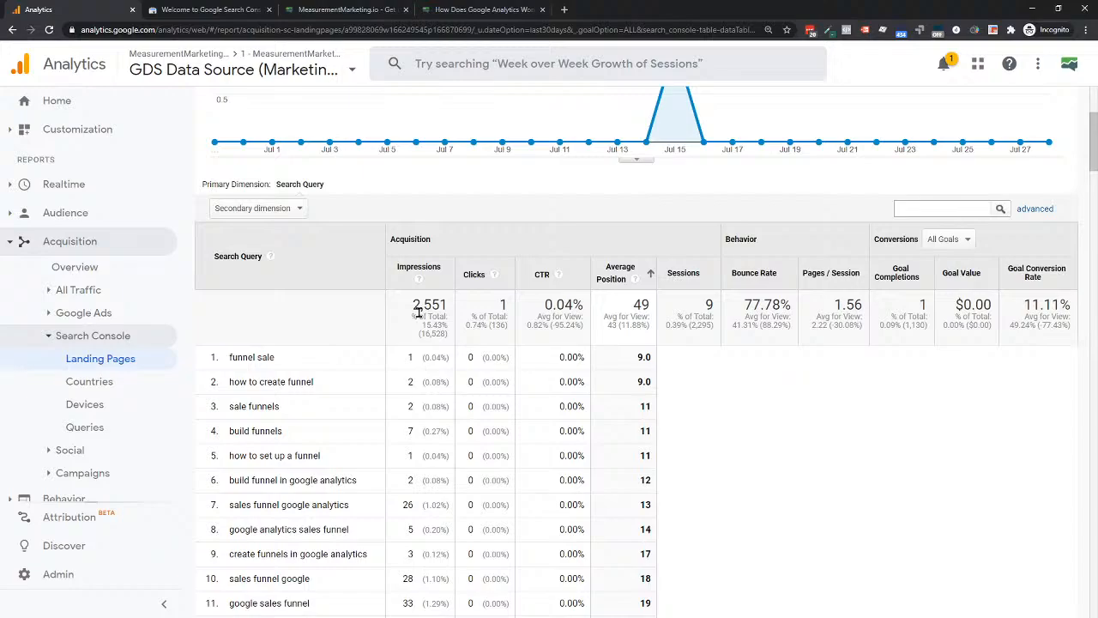
{"action": "scroll", "coordinate": [418, 314], "scroll_direction": "up", "scroll_amount": 3}
{"action": "scroll", "coordinate": [417, 314], "scroll_direction": "down", "scroll_amount": 5}
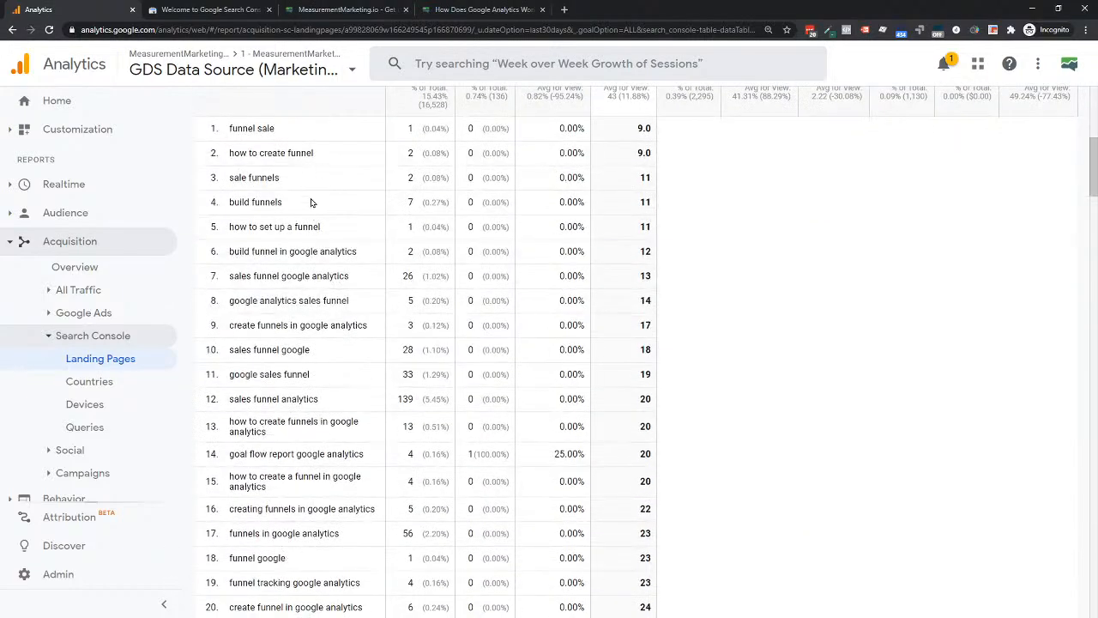
{"action": "scroll", "coordinate": [314, 199], "scroll_direction": "up", "scroll_amount": 5}
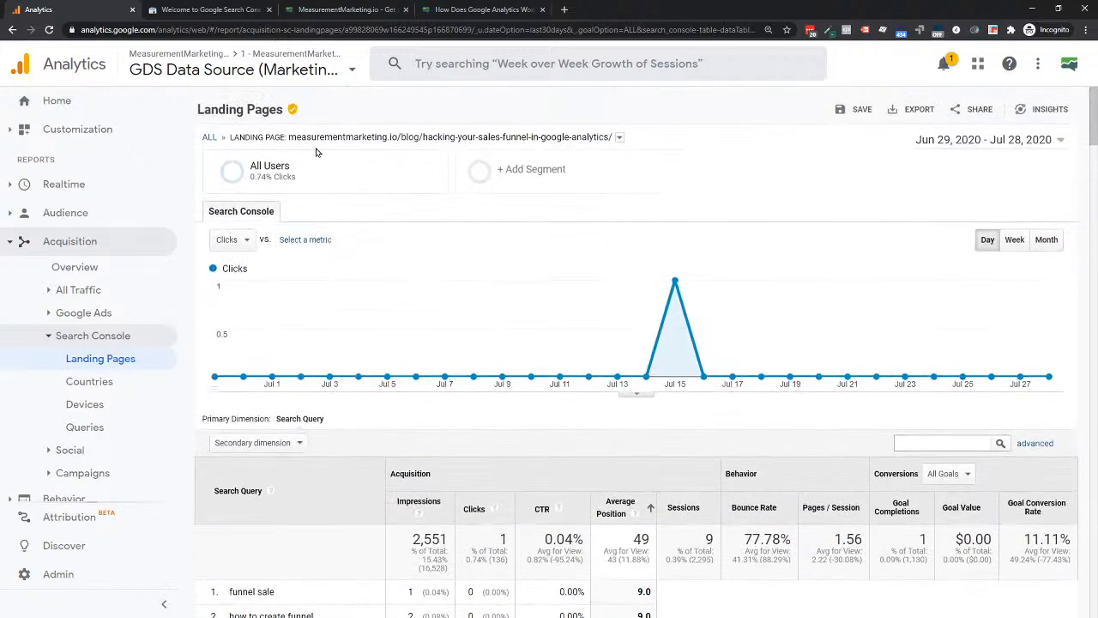
Copy the landing page address measurementmarketing.io/blog/hacking-your-sales-funnel-in-google-analytics/ from the report and open it in the browser tab holding the beginner guide
{"action": "left_click_drag", "start_coordinate": [288, 139], "coordinate": [612, 143]}
{"action": "key", "text": "ctrl+c"}
{"action": "left_click", "coordinate": [468, 9]}
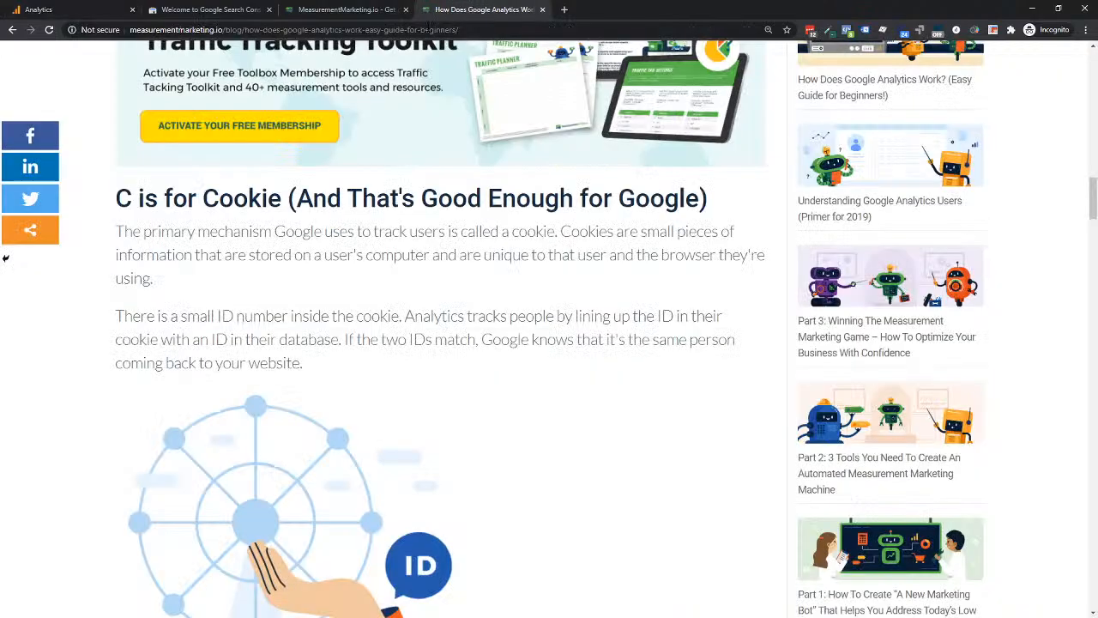
{"action": "left_click", "coordinate": [493, 29]}
{"action": "key", "text": "ctrl+v"}
{"action": "key", "text": "Return"}
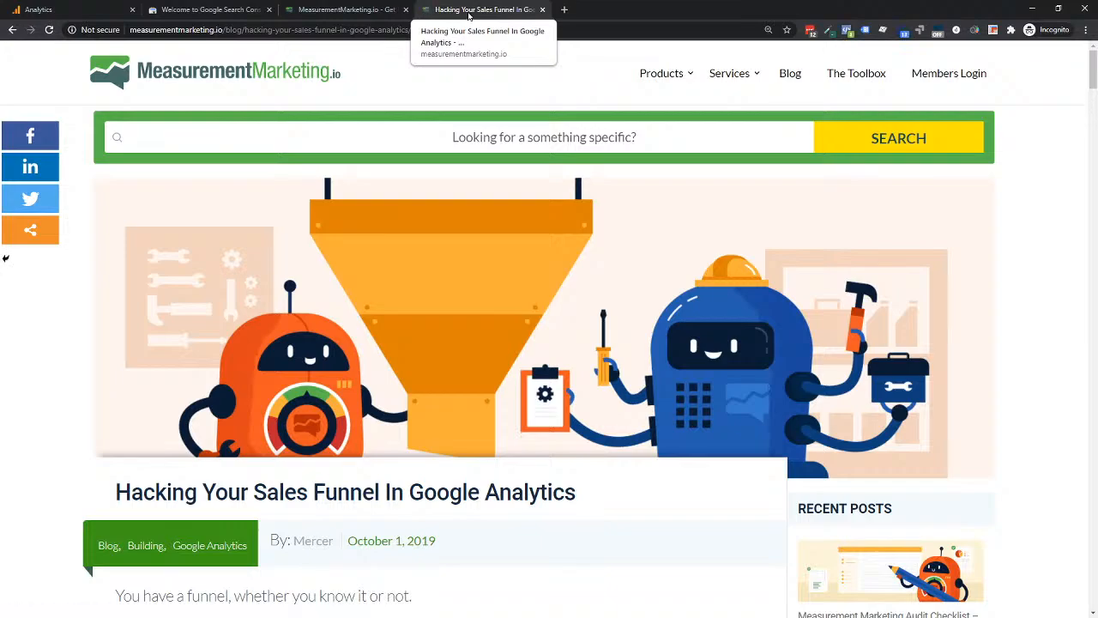
Read through the sales funnel article, highlighting "Clickfunnels or LeadPages" and continuing to the Funnels Within Google Analytics section
{"action": "scroll", "coordinate": [397, 69], "scroll_direction": "down", "scroll_amount": 3}
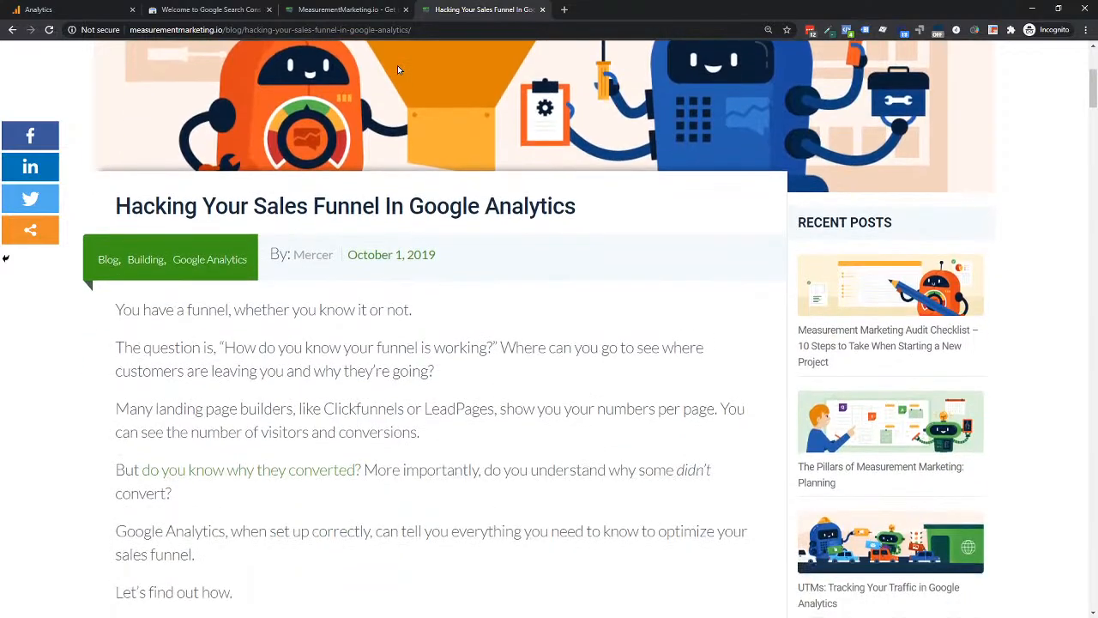
{"action": "scroll", "coordinate": [397, 65], "scroll_direction": "down", "scroll_amount": 1}
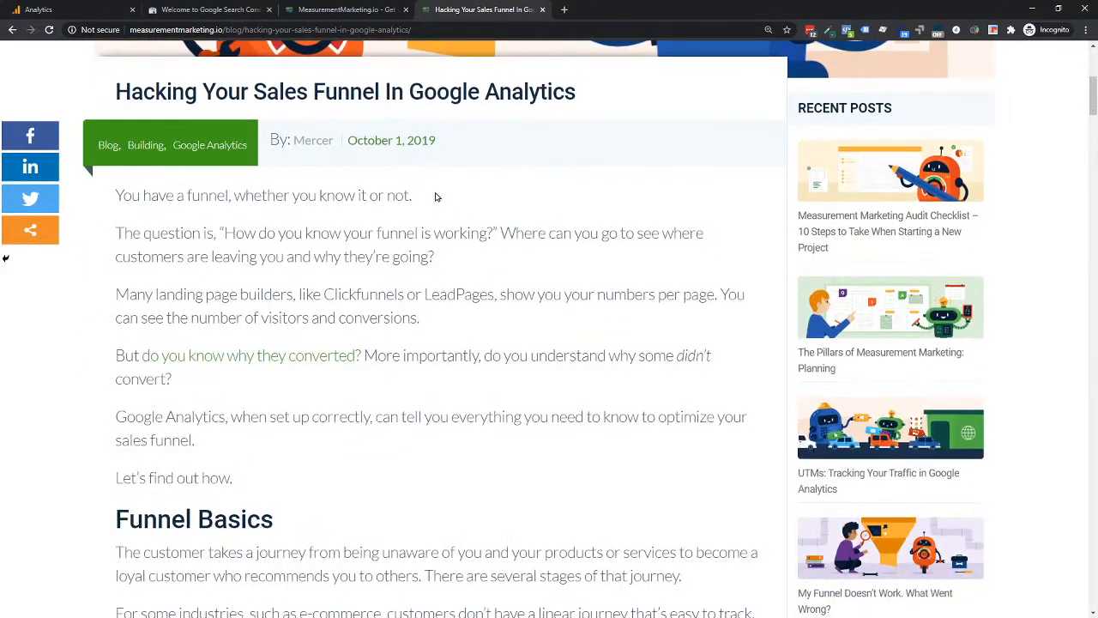
{"action": "scroll", "coordinate": [435, 197], "scroll_direction": "down", "scroll_amount": 1}
{"action": "left_click_drag", "start_coordinate": [323, 182], "coordinate": [495, 181]}
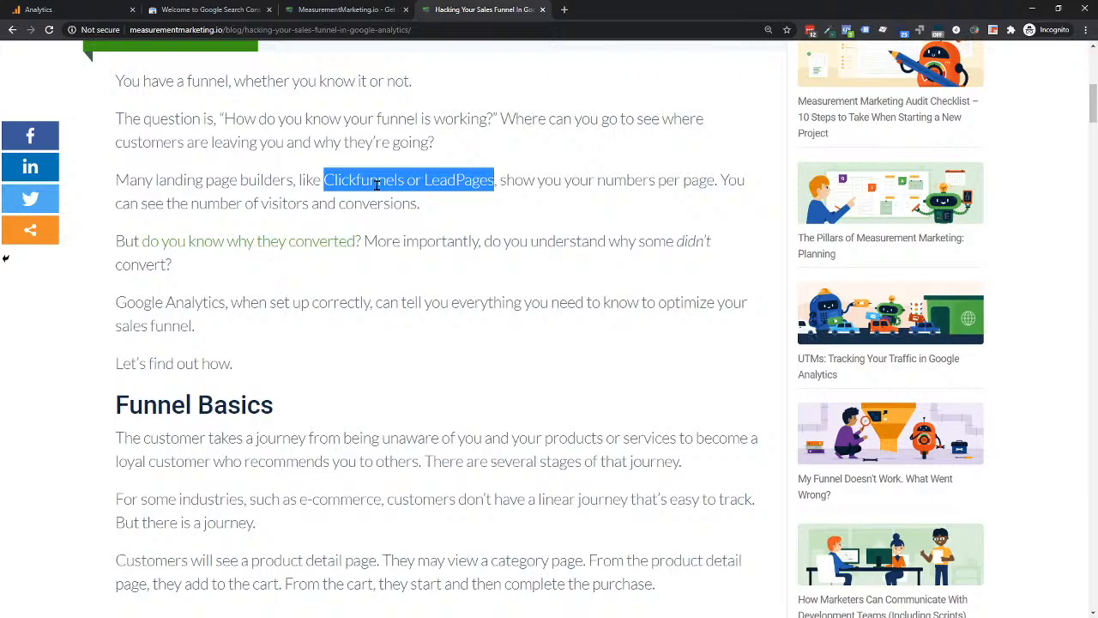
{"action": "scroll", "coordinate": [374, 185], "scroll_direction": "down", "scroll_amount": 2}
{"action": "scroll", "coordinate": [375, 187], "scroll_direction": "down", "scroll_amount": 8}
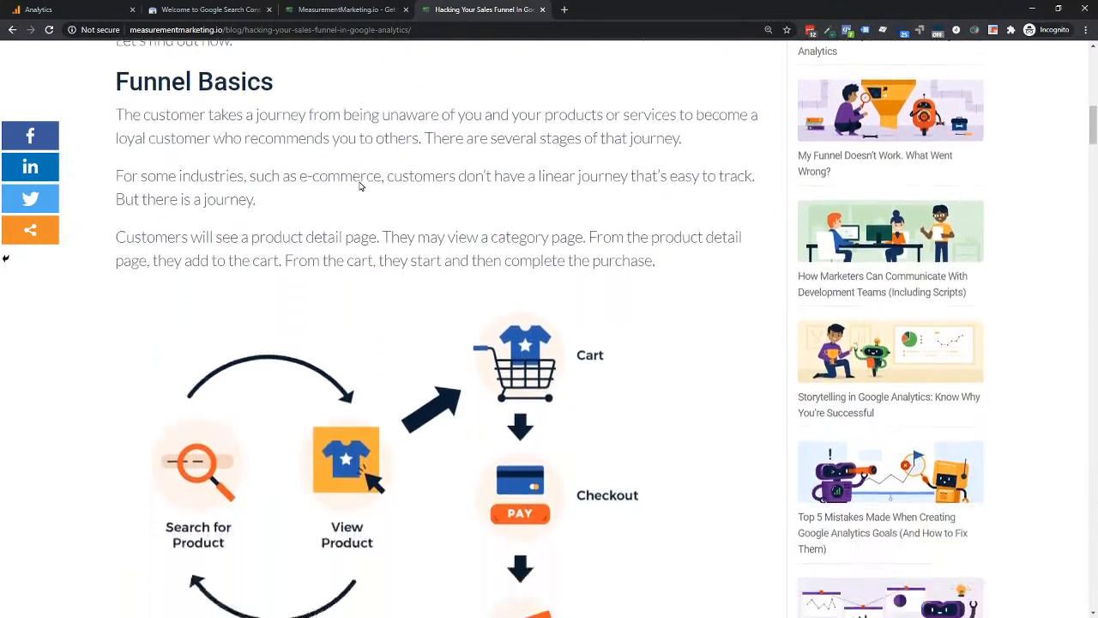
{"action": "scroll", "coordinate": [361, 183], "scroll_direction": "down", "scroll_amount": 2}
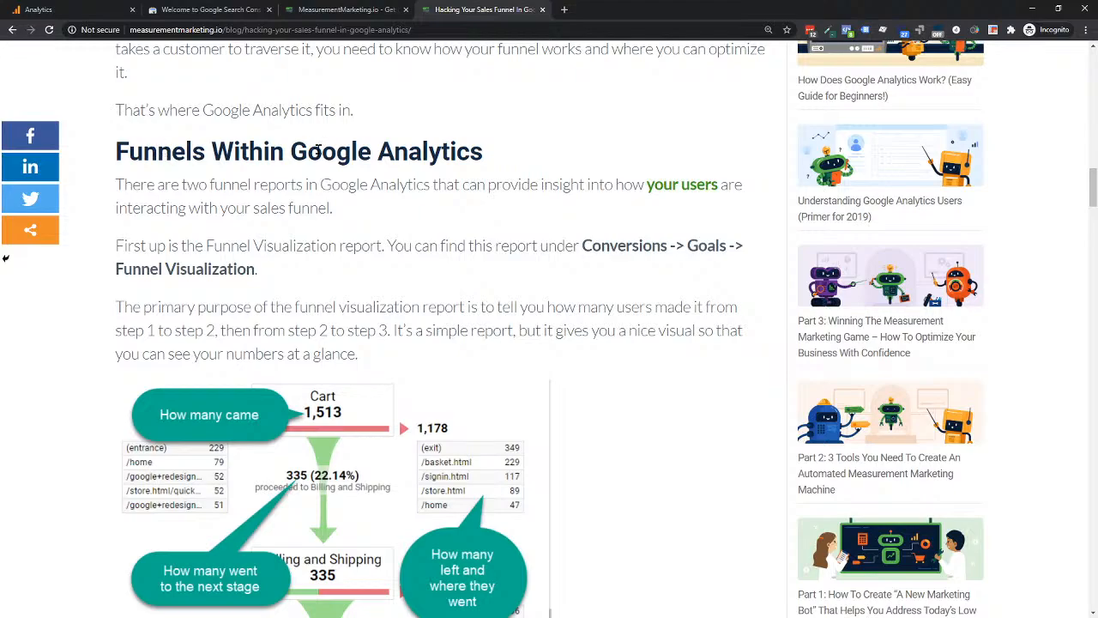
Return to Analytics and sort the sales funnel page's search queries by impressions in descending order
{"action": "left_click", "coordinate": [80, 18]}
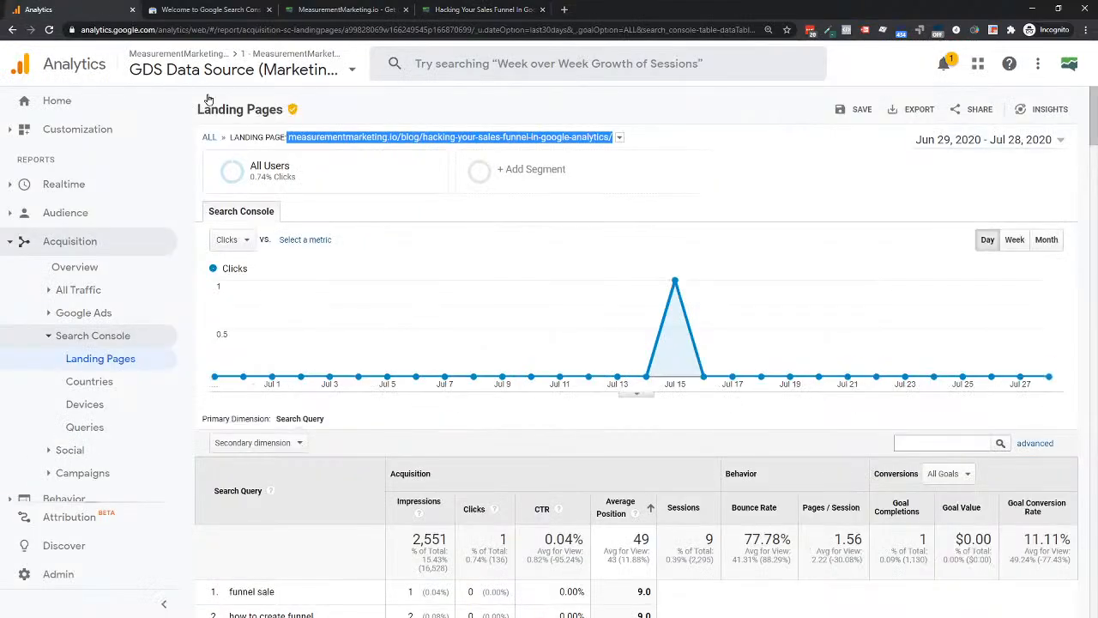
{"action": "scroll", "coordinate": [318, 318], "scroll_direction": "down", "scroll_amount": 5}
{"action": "scroll", "coordinate": [382, 276], "scroll_direction": "up", "scroll_amount": 3}
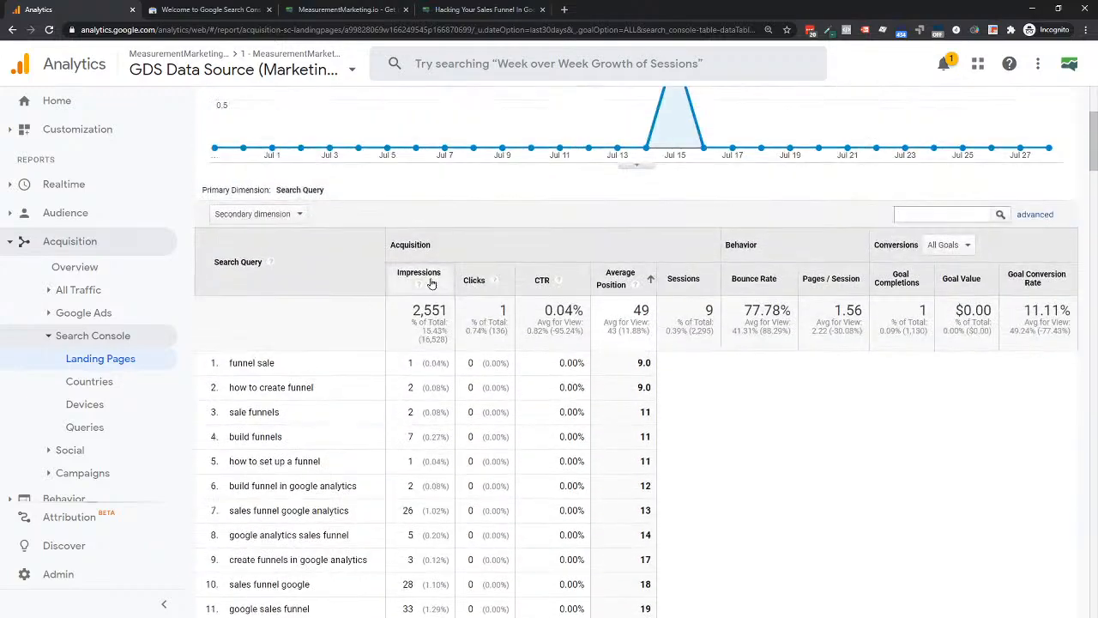
{"action": "left_click", "coordinate": [395, 272]}
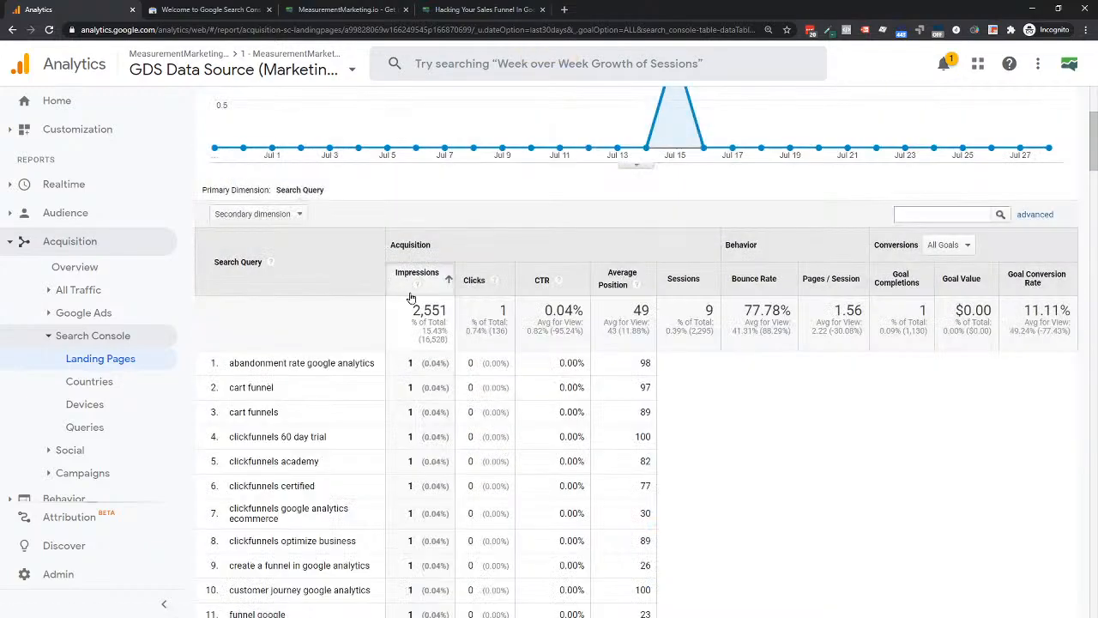
{"action": "left_click", "coordinate": [401, 269]}
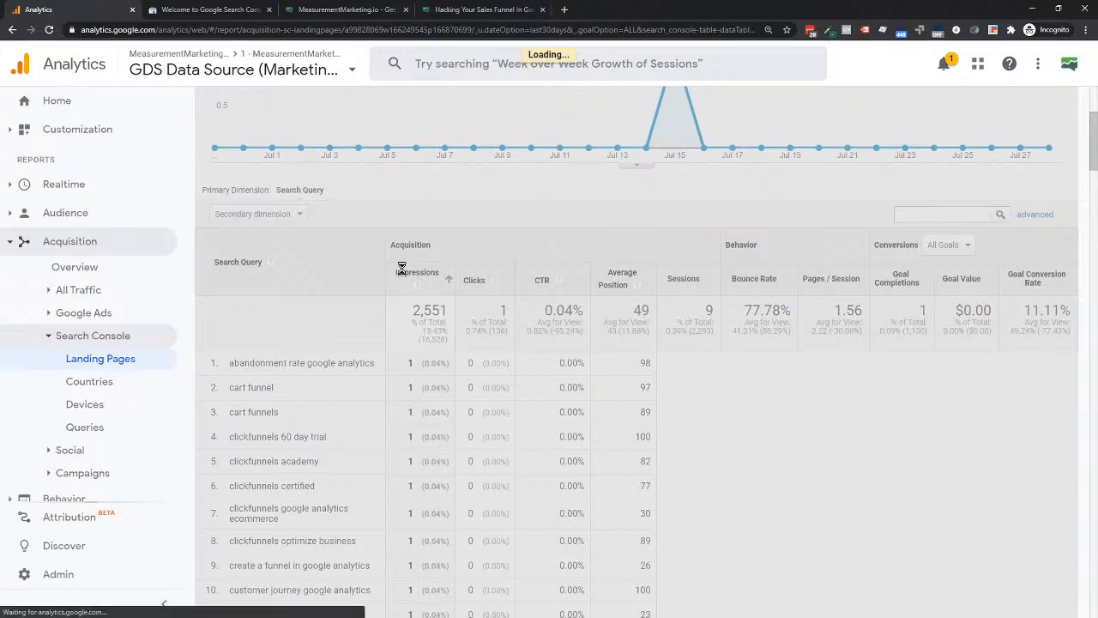
{"action": "scroll", "coordinate": [343, 292], "scroll_direction": "down", "scroll_amount": 2}
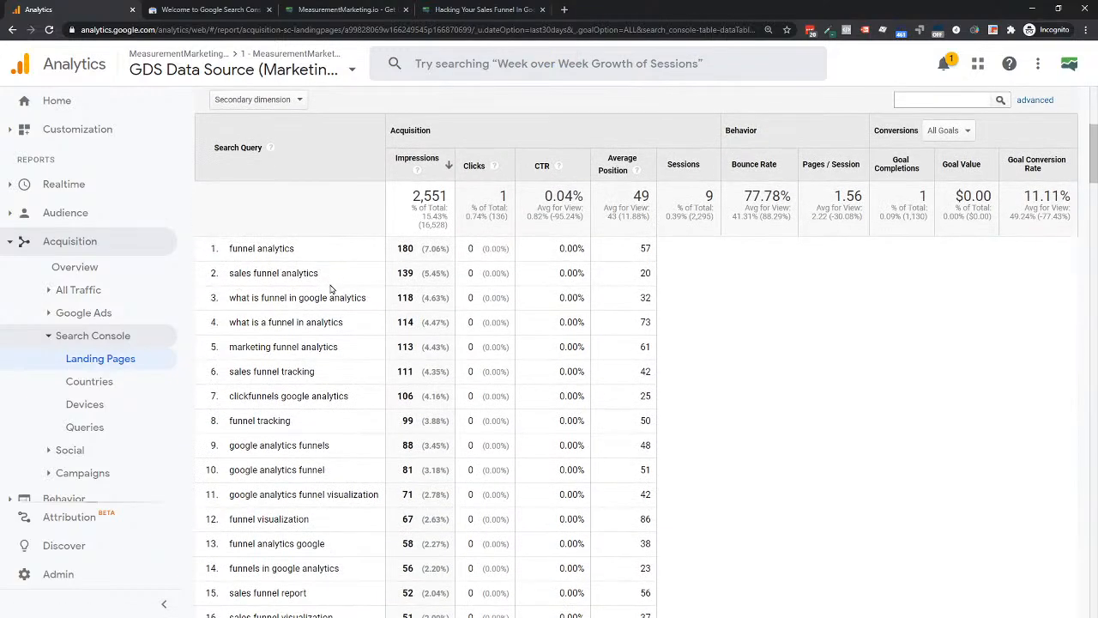
Compare the query "what is funnel in google analytics" with the article's "Funnels Within Google Analytics" heading, and check the query's average position
{"action": "left_click_drag", "start_coordinate": [368, 298], "coordinate": [232, 311]}
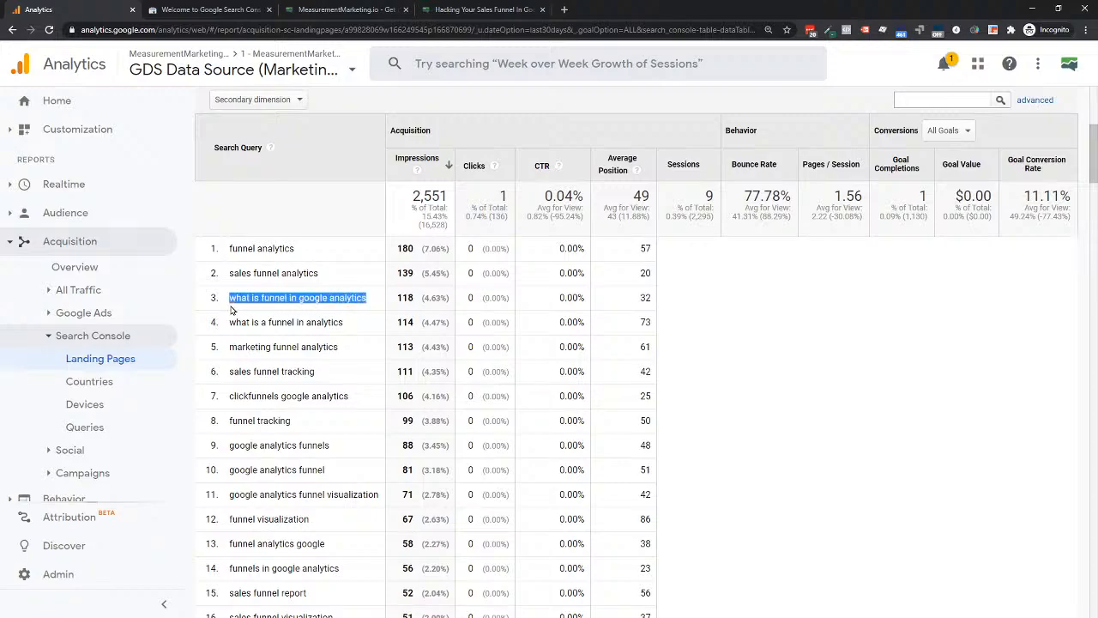
{"action": "left_click", "coordinate": [443, 10]}
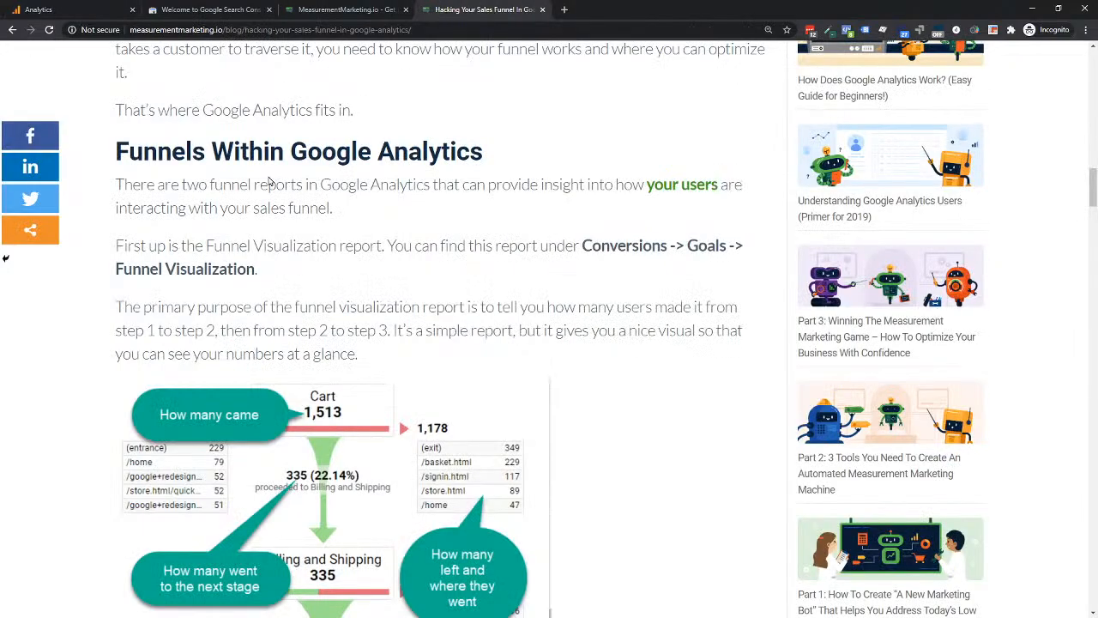
{"action": "left_click_drag", "start_coordinate": [116, 151], "coordinate": [482, 155]}
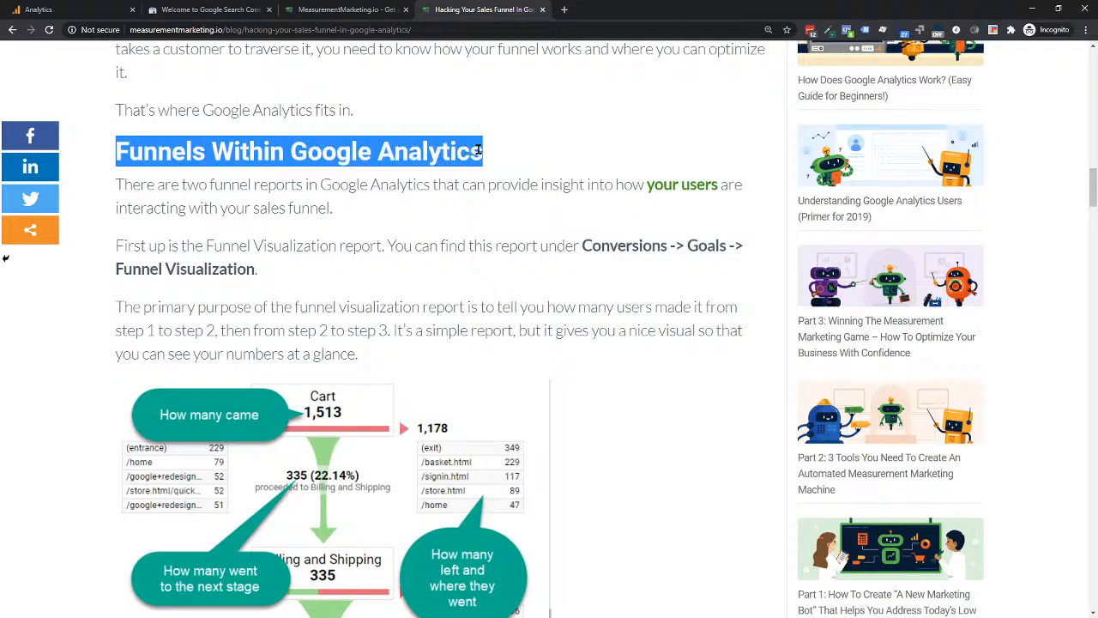
{"action": "left_click", "coordinate": [73, 11]}
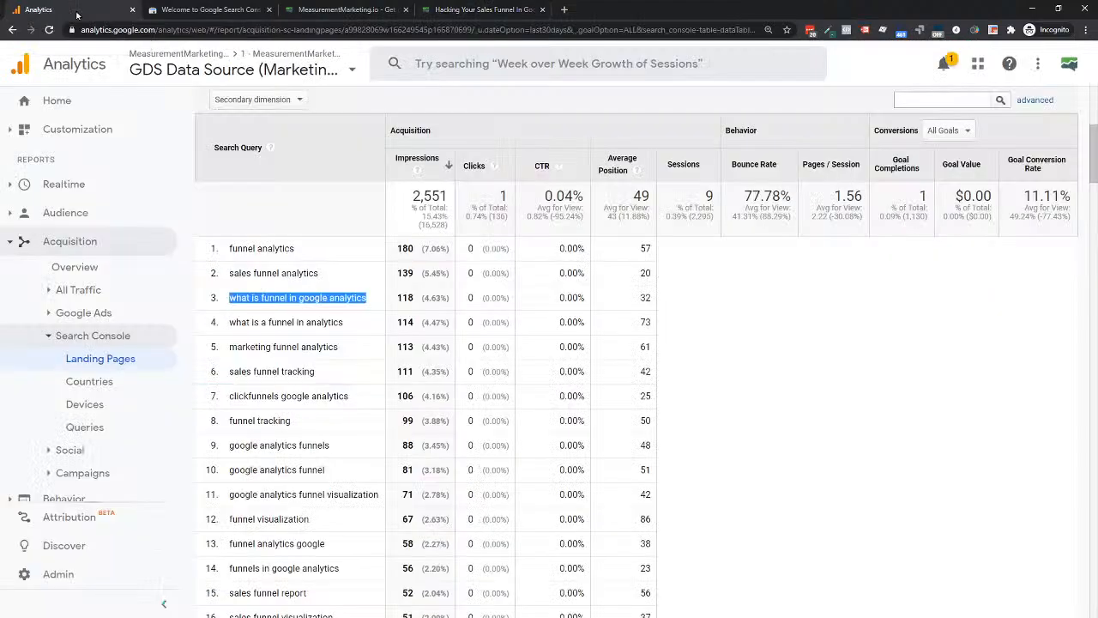
{"action": "left_click", "coordinate": [287, 297]}
{"action": "left_click_drag", "start_coordinate": [230, 298], "coordinate": [369, 305]}
{"action": "double_click", "coordinate": [643, 298]}
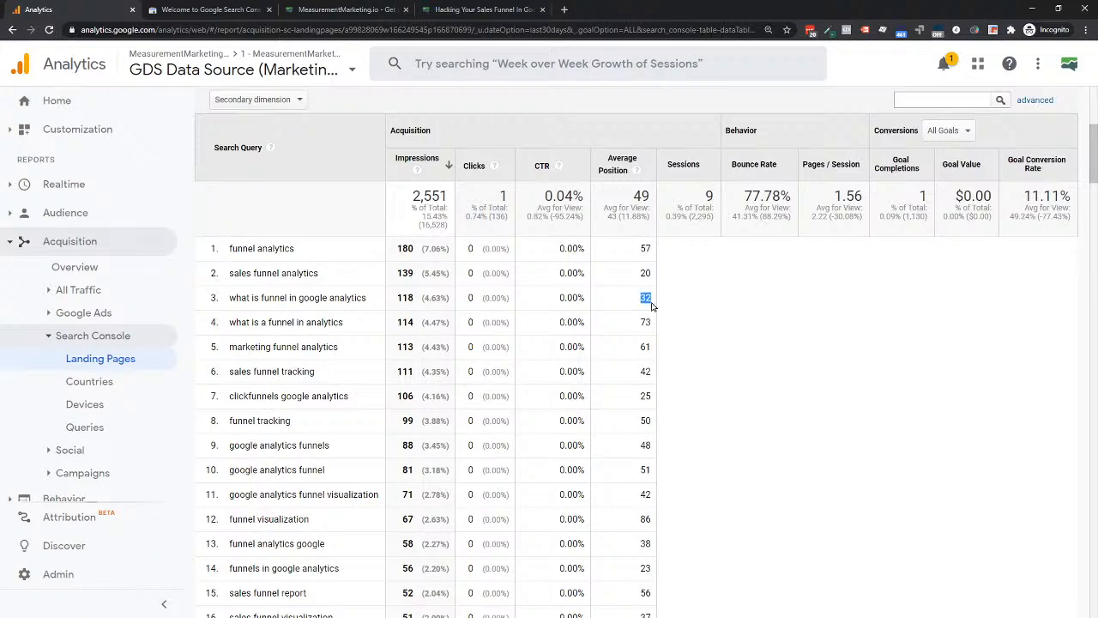
Examine the article's funnel visualization, goal flow and case study sections against the query "what is funnel in google analytics", and highlight that query in Analytics
{"action": "left_click", "coordinate": [468, 19]}
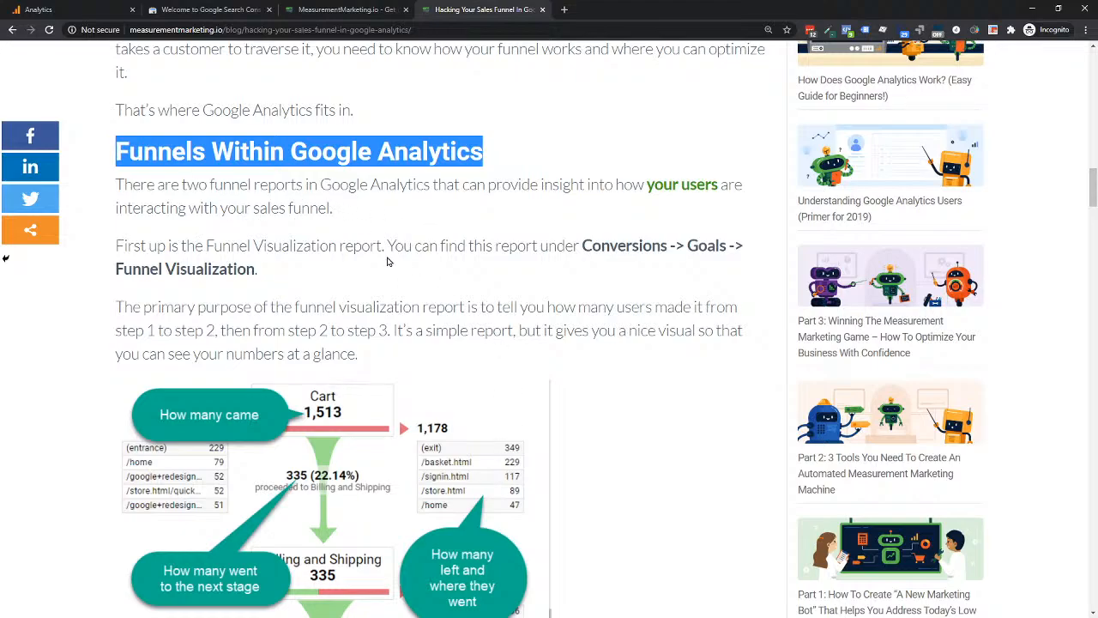
{"action": "scroll", "coordinate": [230, 498], "scroll_direction": "down", "scroll_amount": 3}
{"action": "scroll", "coordinate": [339, 172], "scroll_direction": "down", "scroll_amount": 4}
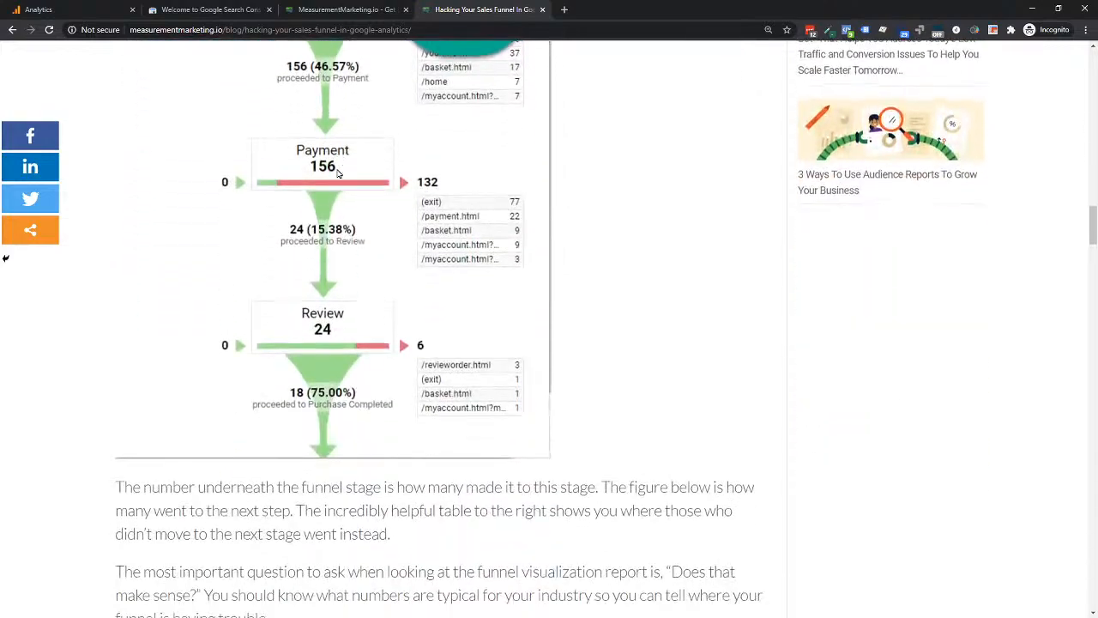
{"action": "scroll", "coordinate": [336, 178], "scroll_direction": "down", "scroll_amount": 3}
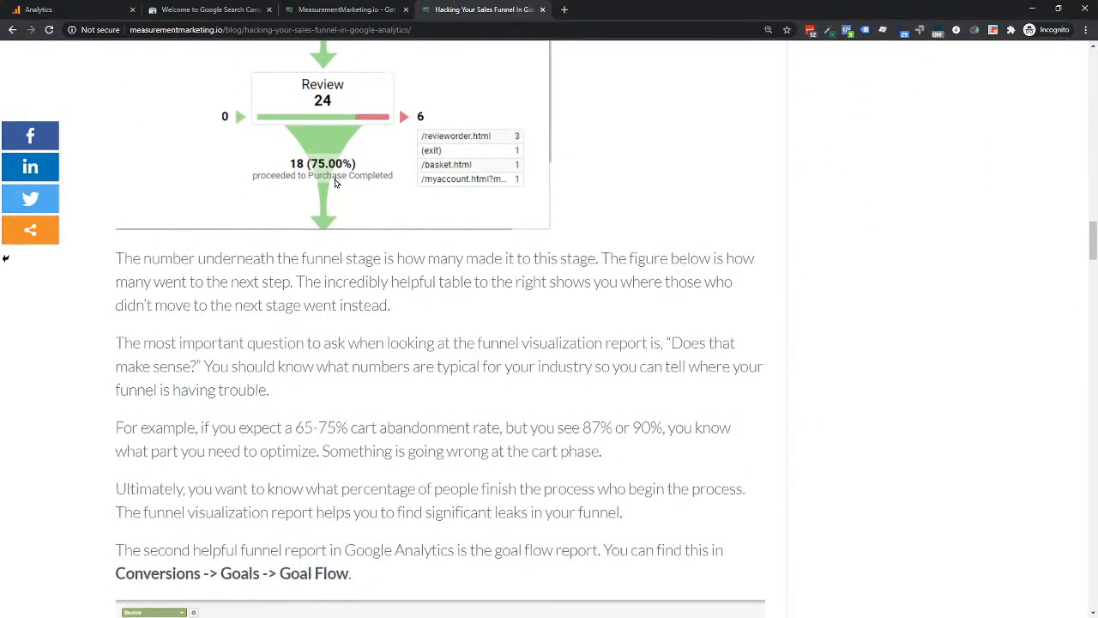
{"action": "scroll", "coordinate": [335, 182], "scroll_direction": "down", "scroll_amount": 7}
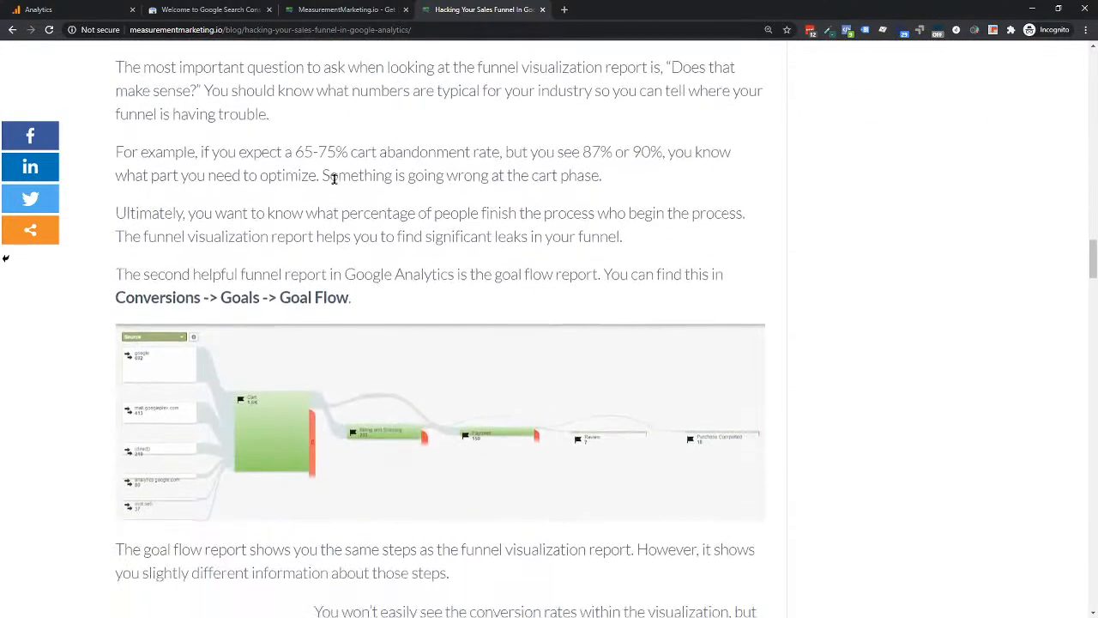
{"action": "scroll", "coordinate": [350, 201], "scroll_direction": "down", "scroll_amount": 3}
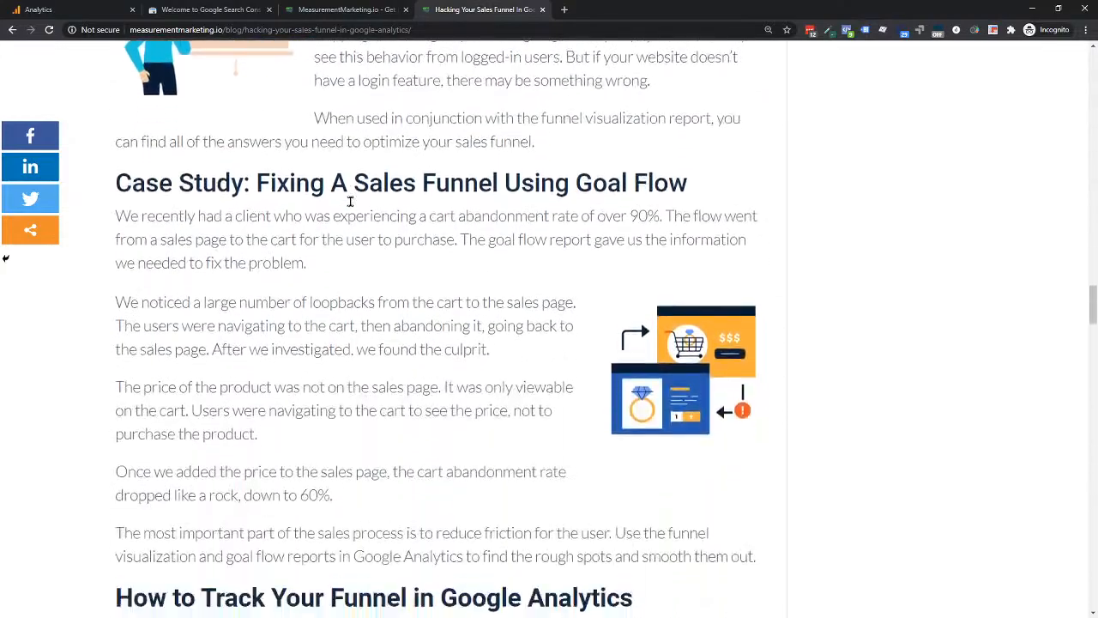
{"action": "left_click", "coordinate": [60, 9]}
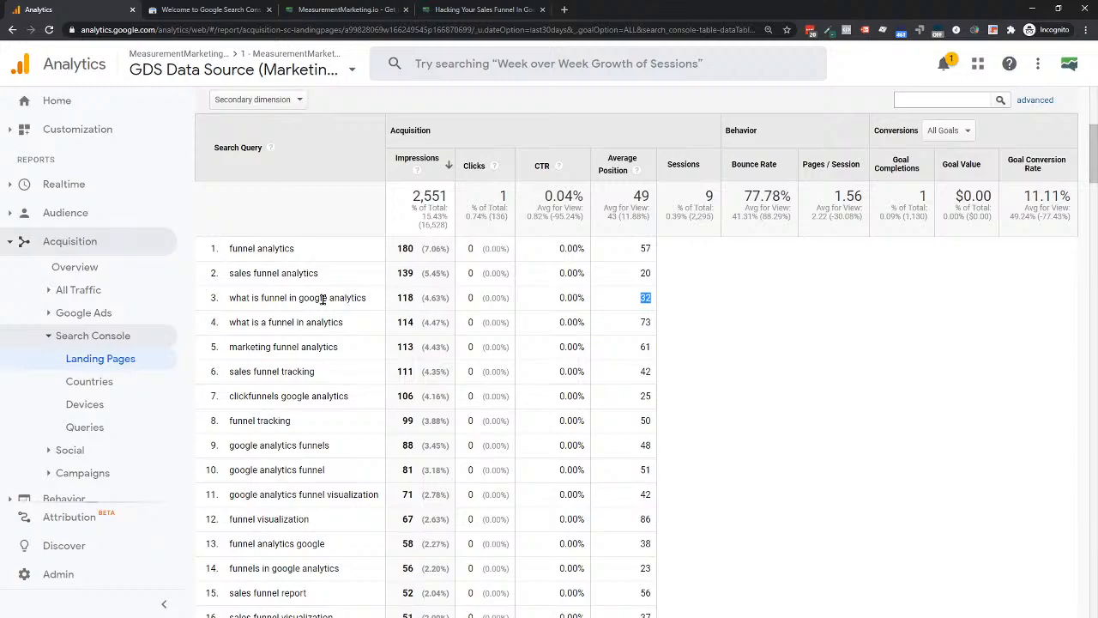
{"action": "left_click_drag", "start_coordinate": [228, 306], "coordinate": [389, 307]}
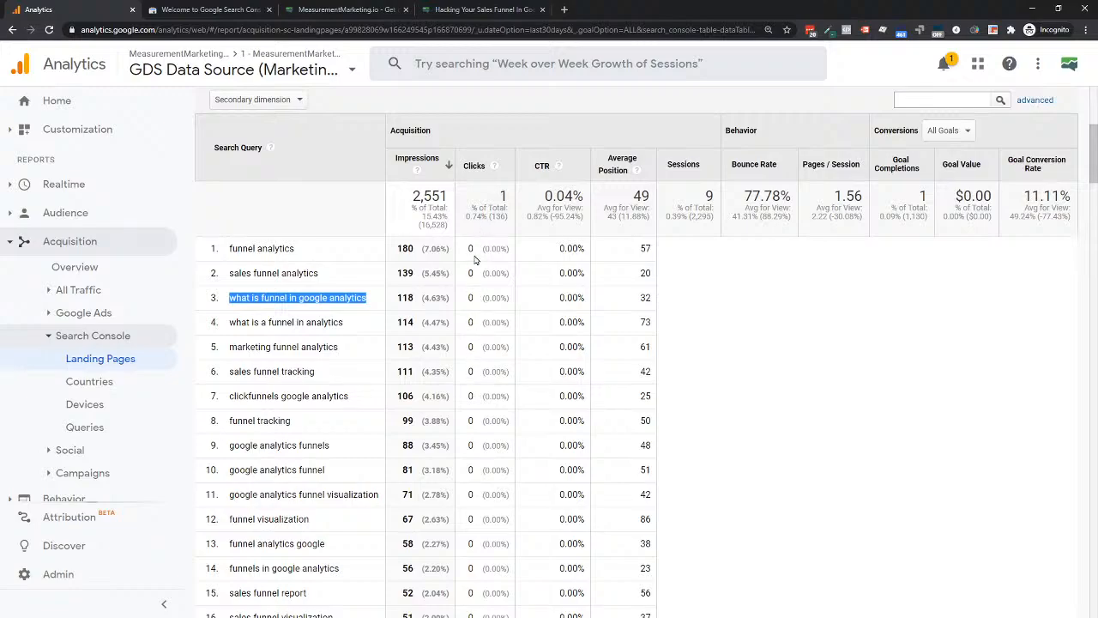
Go back to the full landing pages list and reopen the search queries of the hacking-your-sales-funnel-in-google-analytics page
{"action": "scroll", "coordinate": [395, 257], "scroll_direction": "up", "scroll_amount": 4}
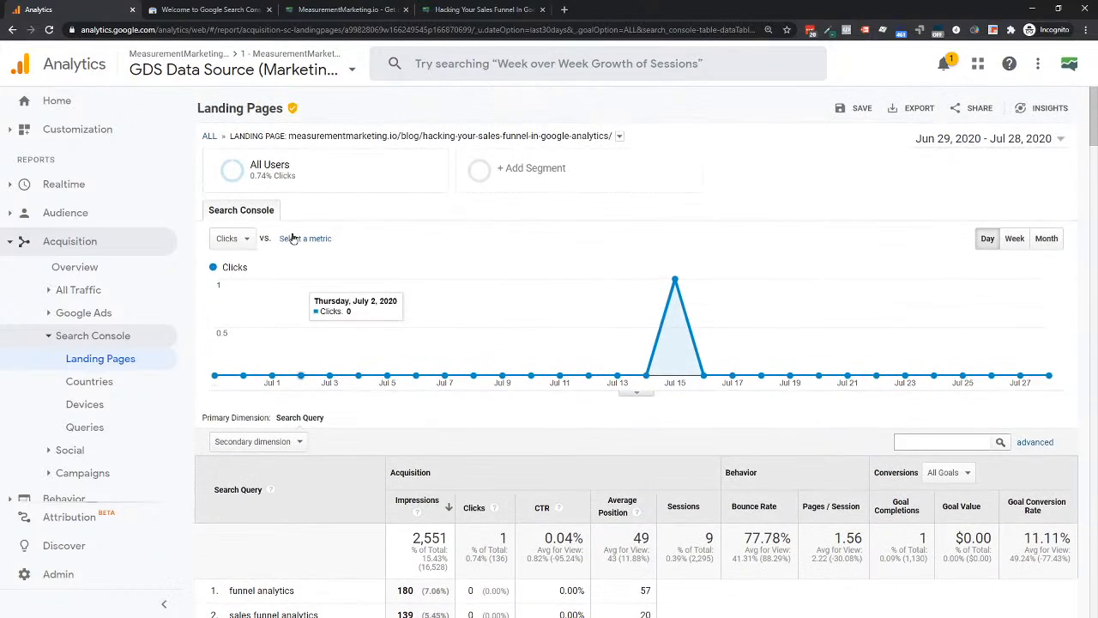
{"action": "left_click", "coordinate": [208, 139]}
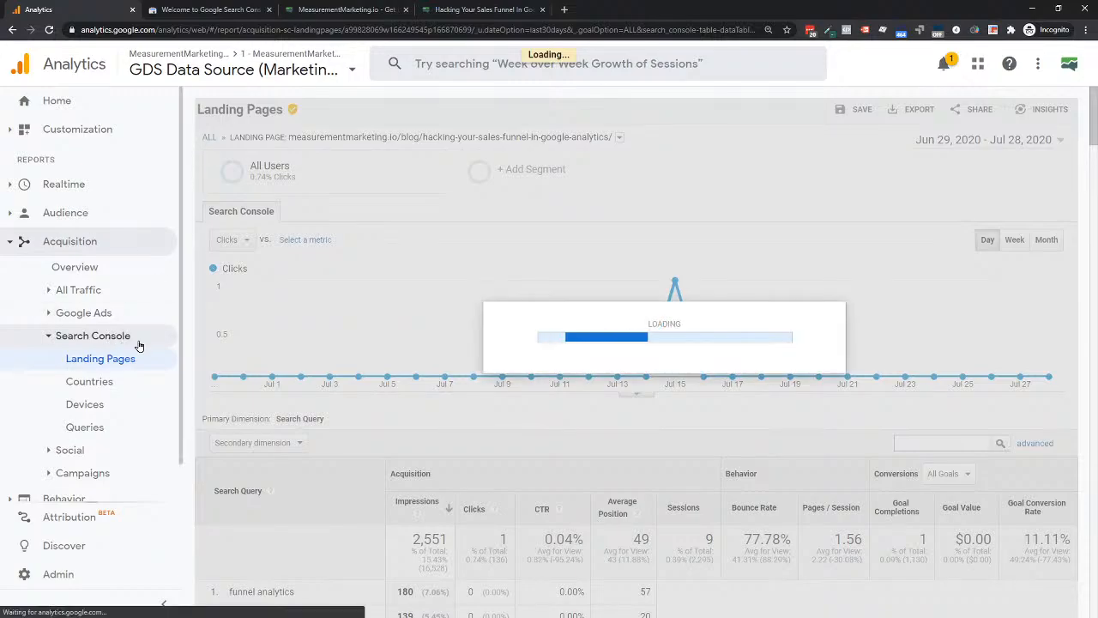
{"action": "scroll", "coordinate": [349, 307], "scroll_direction": "down", "scroll_amount": 3}
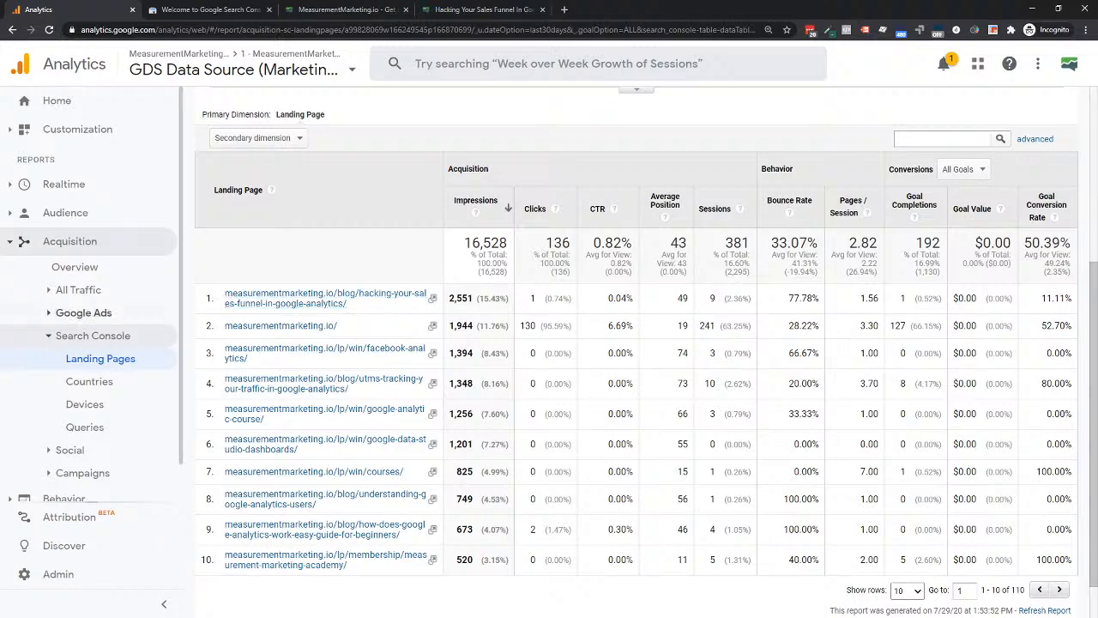
{"action": "left_click", "coordinate": [269, 306]}
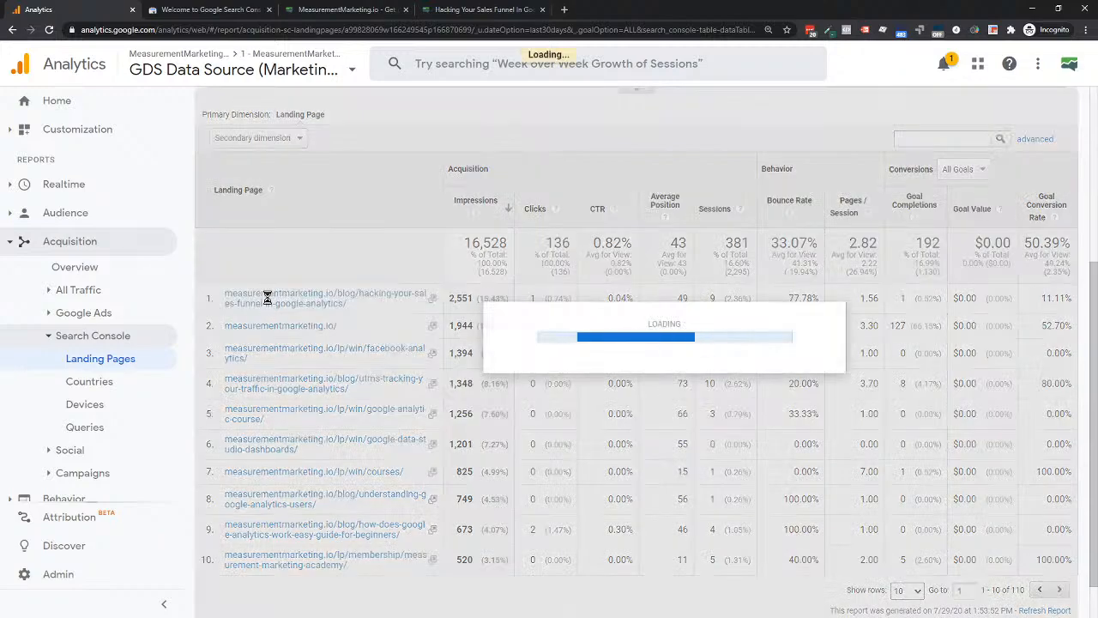
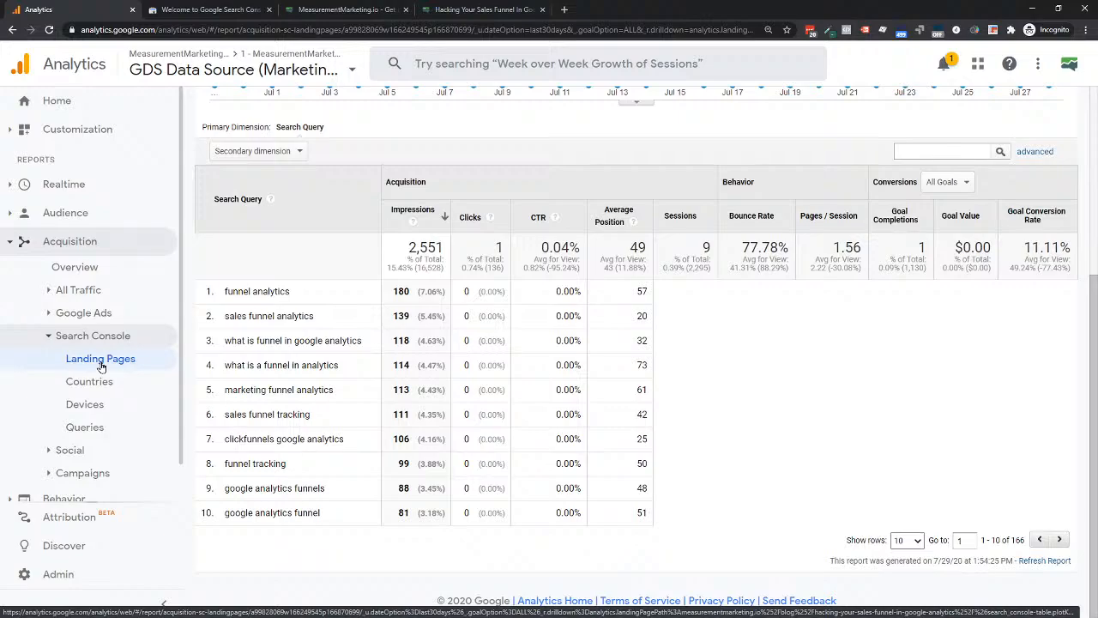
{"action": "scroll", "coordinate": [277, 277], "scroll_direction": "up", "scroll_amount": 3}
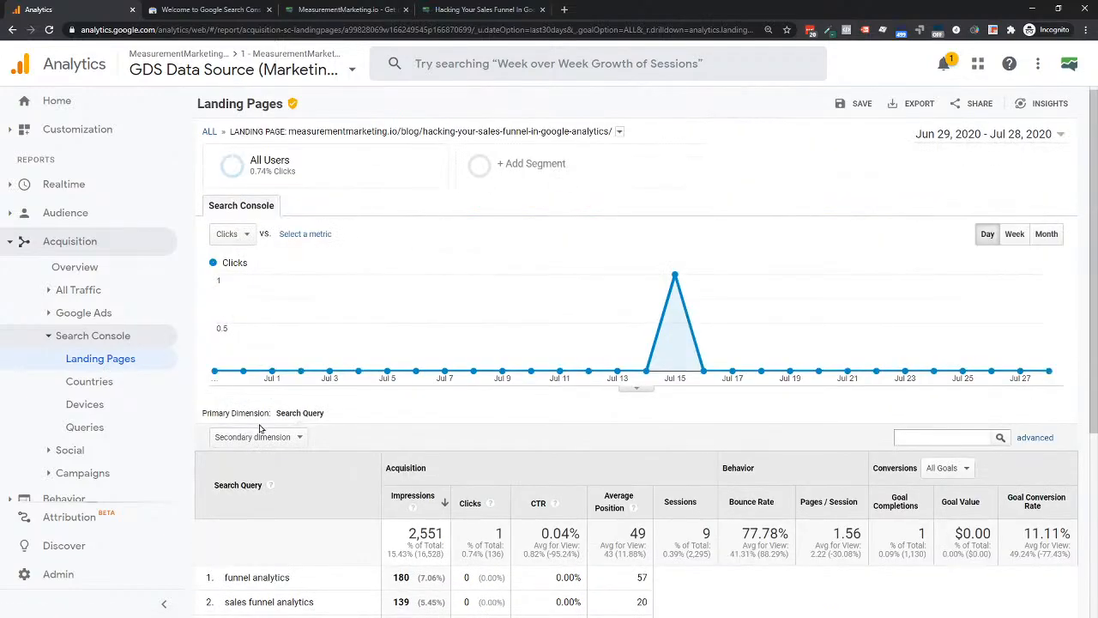
Review the sales funnel page's search queries, together with their impressions and average positions
{"action": "scroll", "coordinate": [216, 516], "scroll_direction": "down", "scroll_amount": 3}
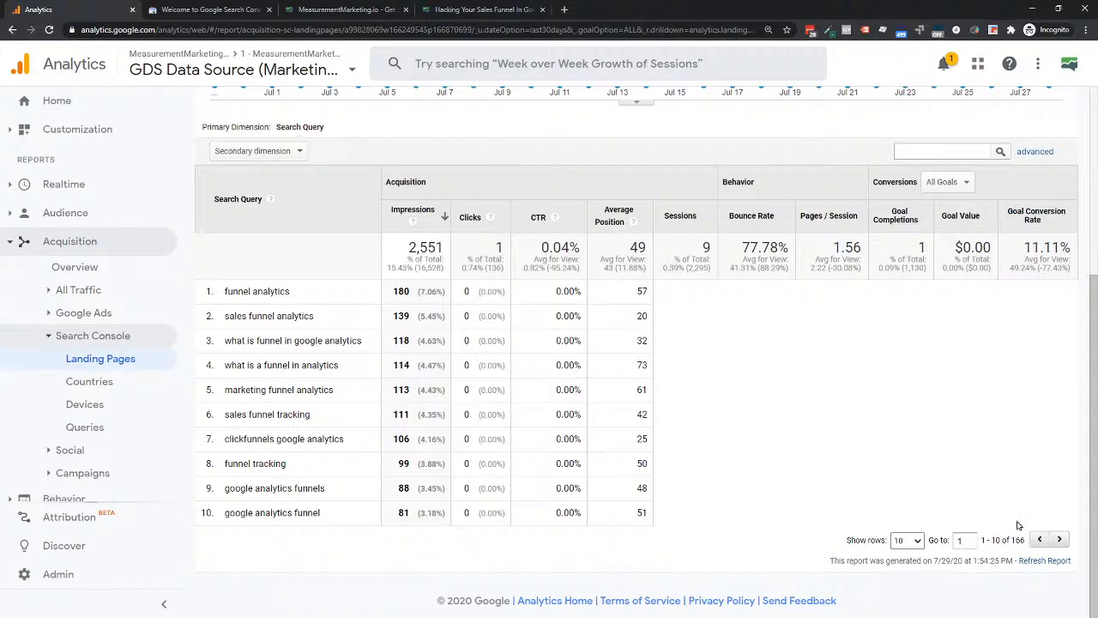
{"action": "scroll", "coordinate": [493, 355], "scroll_direction": "up", "scroll_amount": 3}
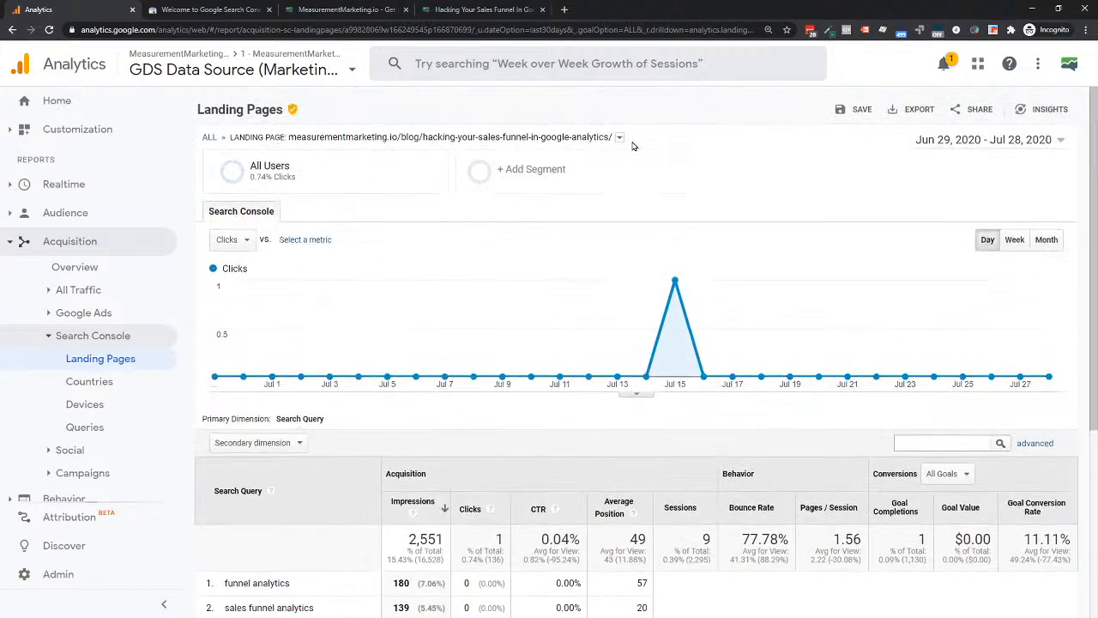
{"action": "scroll", "coordinate": [357, 239], "scroll_direction": "down", "scroll_amount": 3}
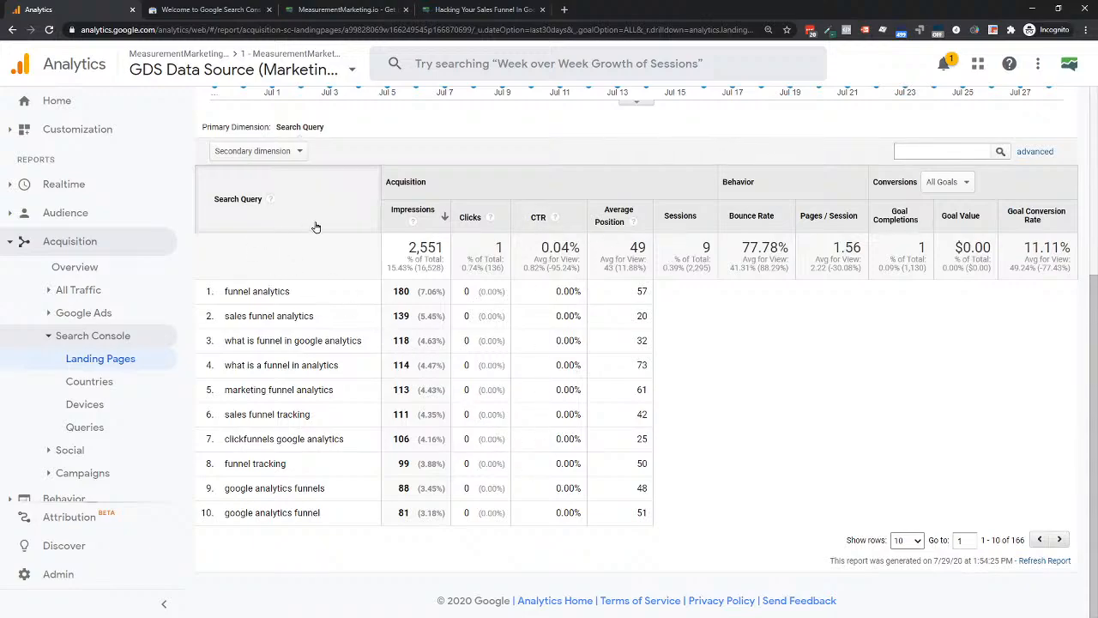
Open the Search Console Queries report and show 5000 rows
{"action": "left_click", "coordinate": [85, 433]}
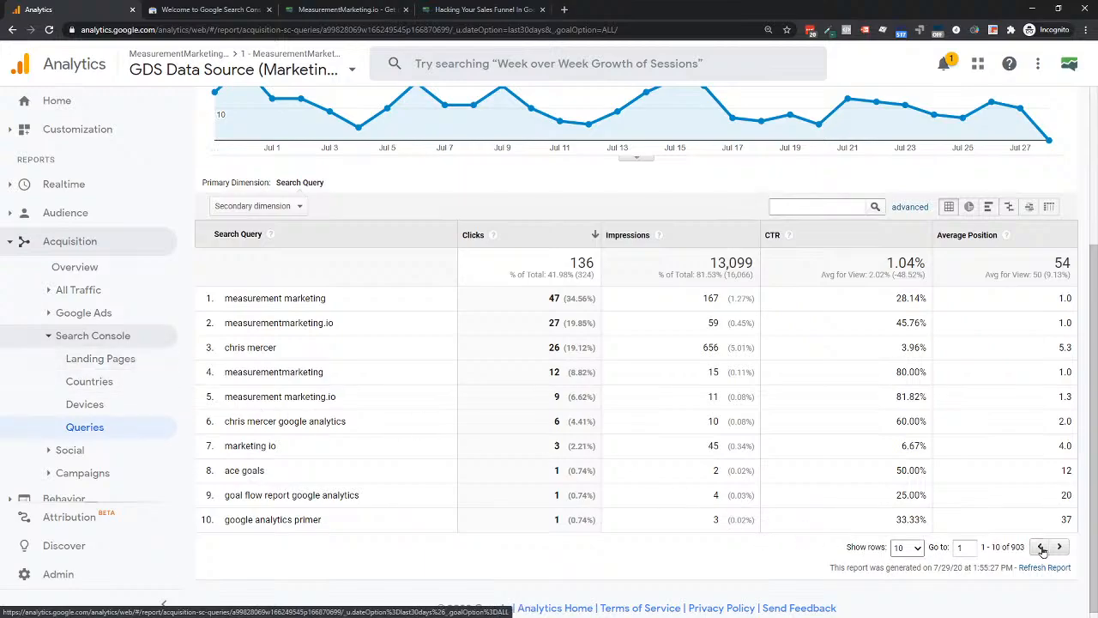
{"action": "left_click", "coordinate": [910, 548]}
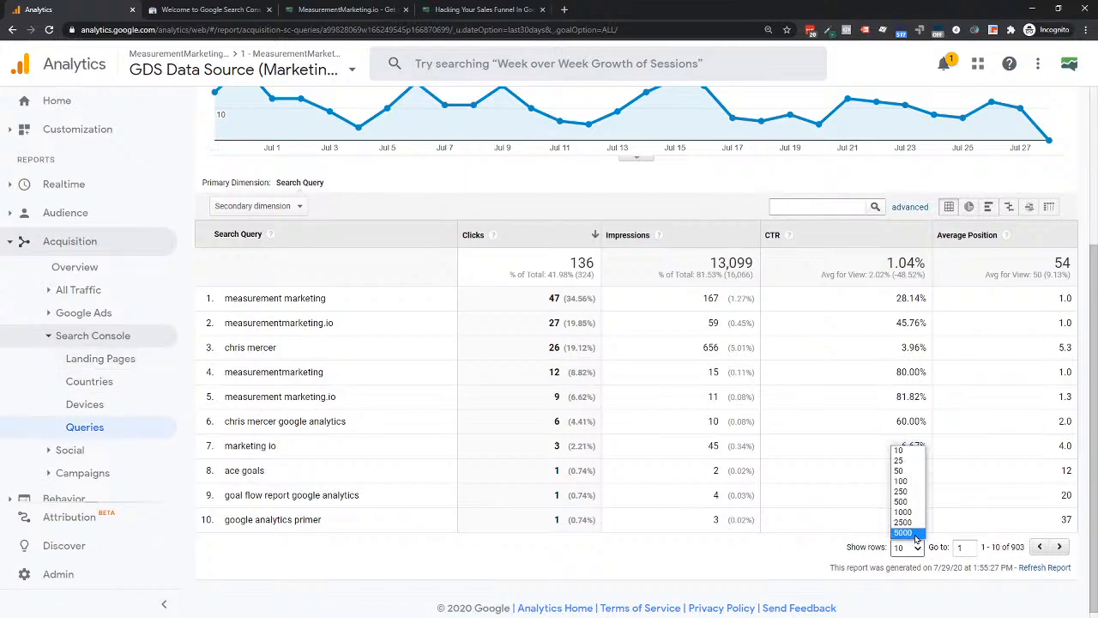
{"action": "left_click", "coordinate": [906, 533]}
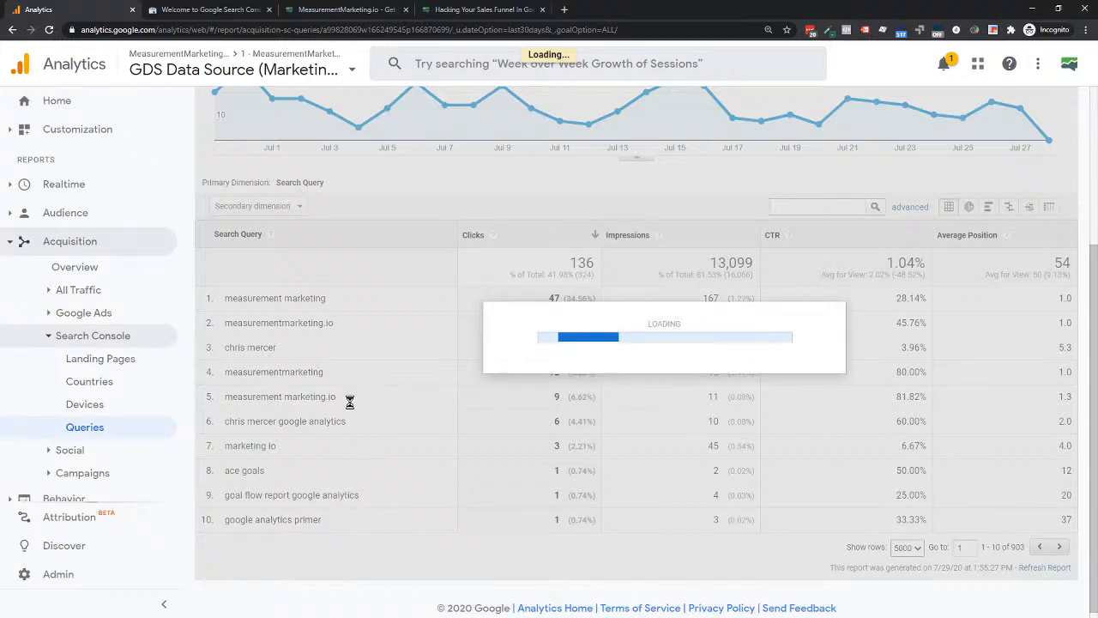
Look through the site-wide search queries, examining the groups about Data Studio, Facebook analytics and funnels
{"action": "scroll", "coordinate": [350, 408], "scroll_direction": "down", "scroll_amount": 7}
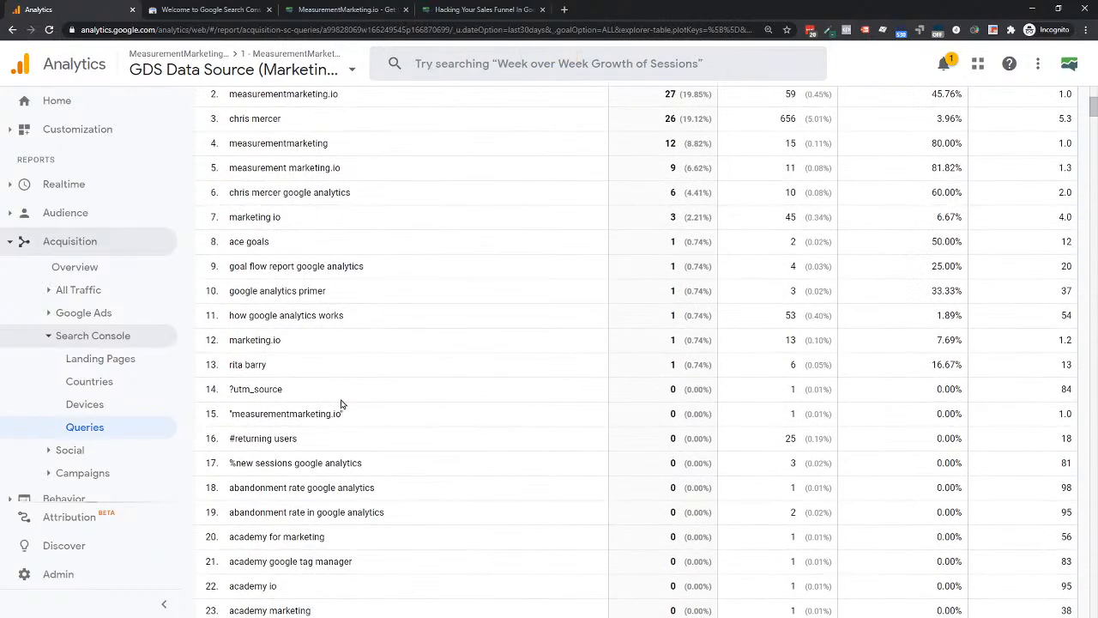
{"action": "scroll", "coordinate": [339, 401], "scroll_direction": "down", "scroll_amount": 20}
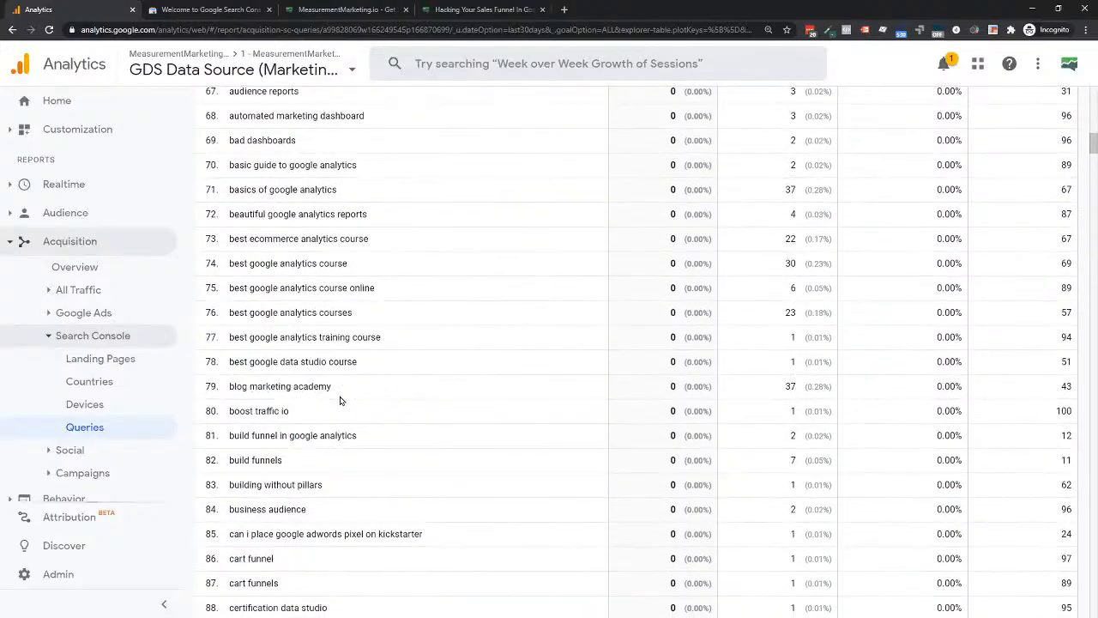
{"action": "scroll", "coordinate": [339, 400], "scroll_direction": "down", "scroll_amount": 14}
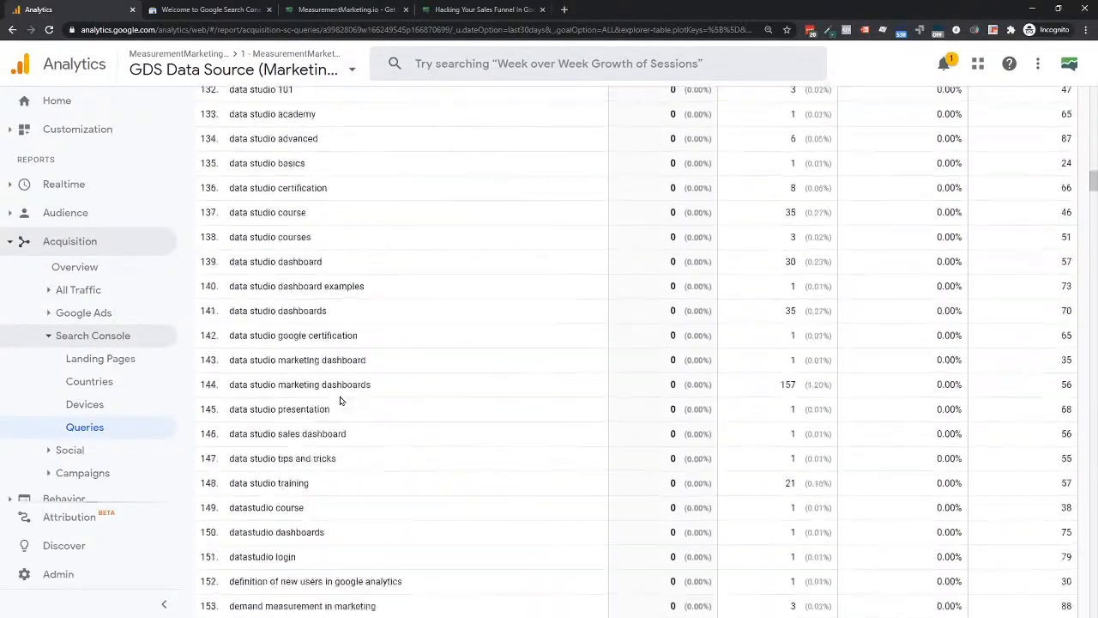
{"action": "scroll", "coordinate": [255, 311], "scroll_direction": "up", "scroll_amount": 3}
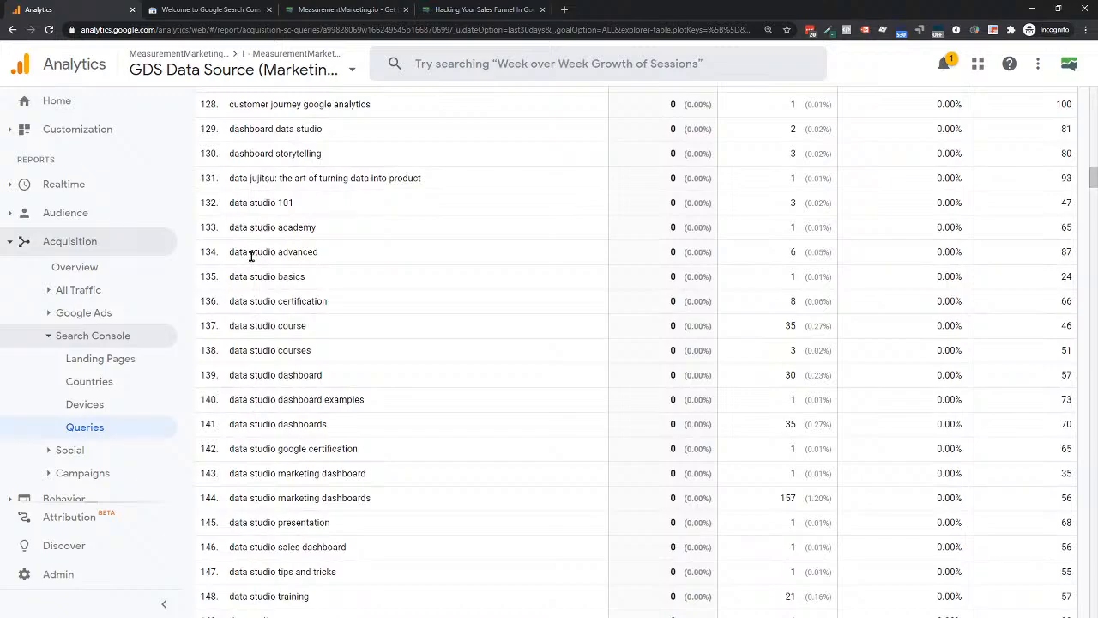
{"action": "scroll", "coordinate": [251, 255], "scroll_direction": "down", "scroll_amount": 1}
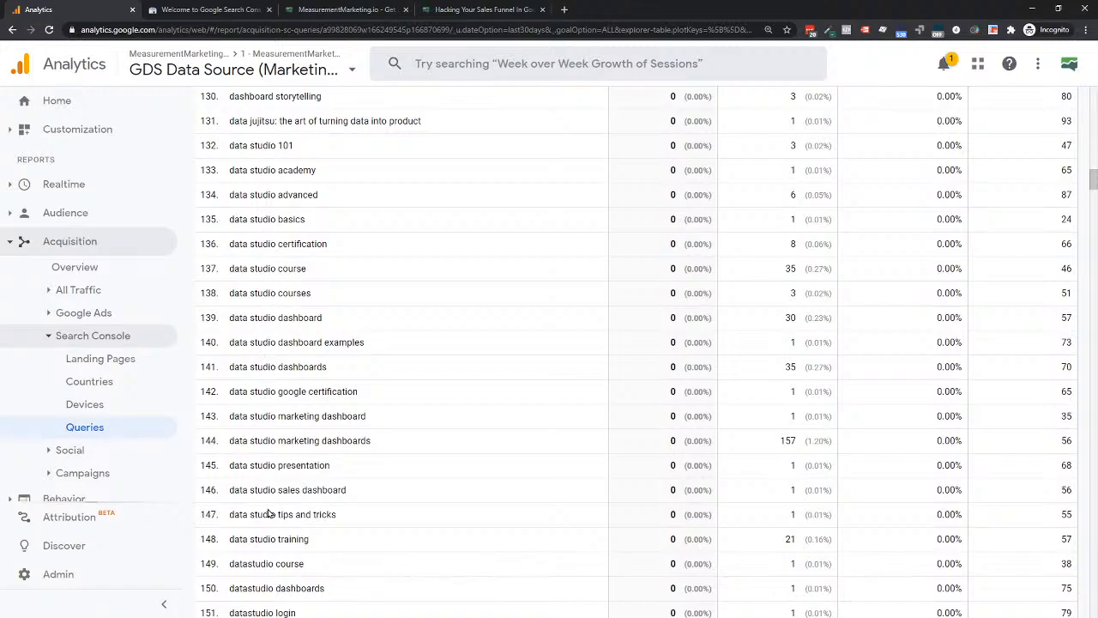
{"action": "scroll", "coordinate": [267, 514], "scroll_direction": "down", "scroll_amount": 1}
{"action": "scroll", "coordinate": [267, 514], "scroll_direction": "down", "scroll_amount": 12}
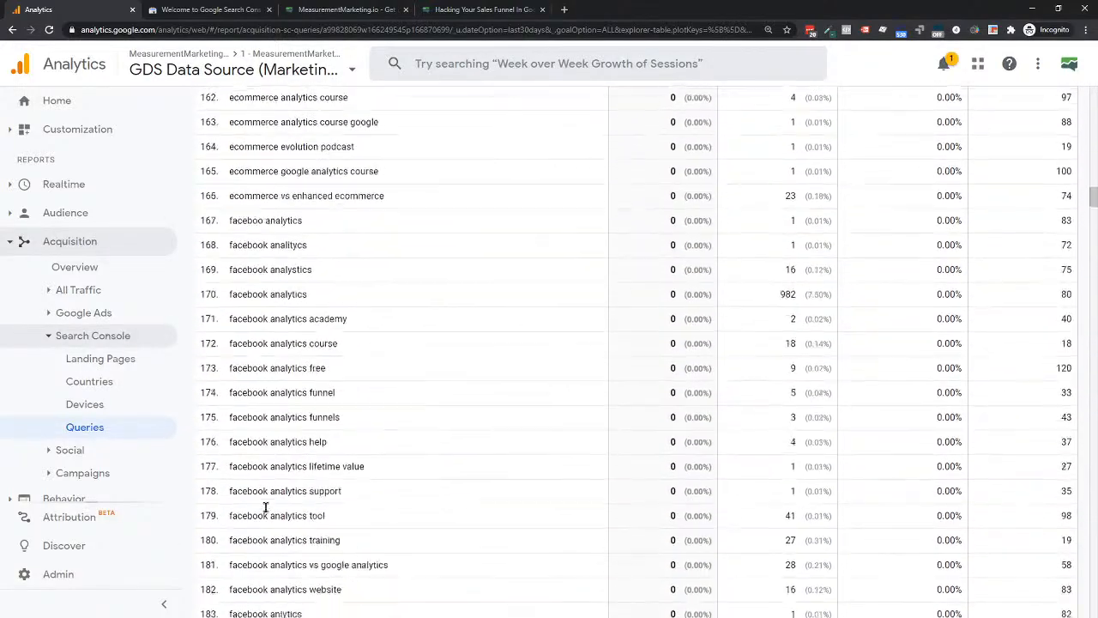
{"action": "scroll", "coordinate": [256, 335], "scroll_direction": "down", "scroll_amount": 6}
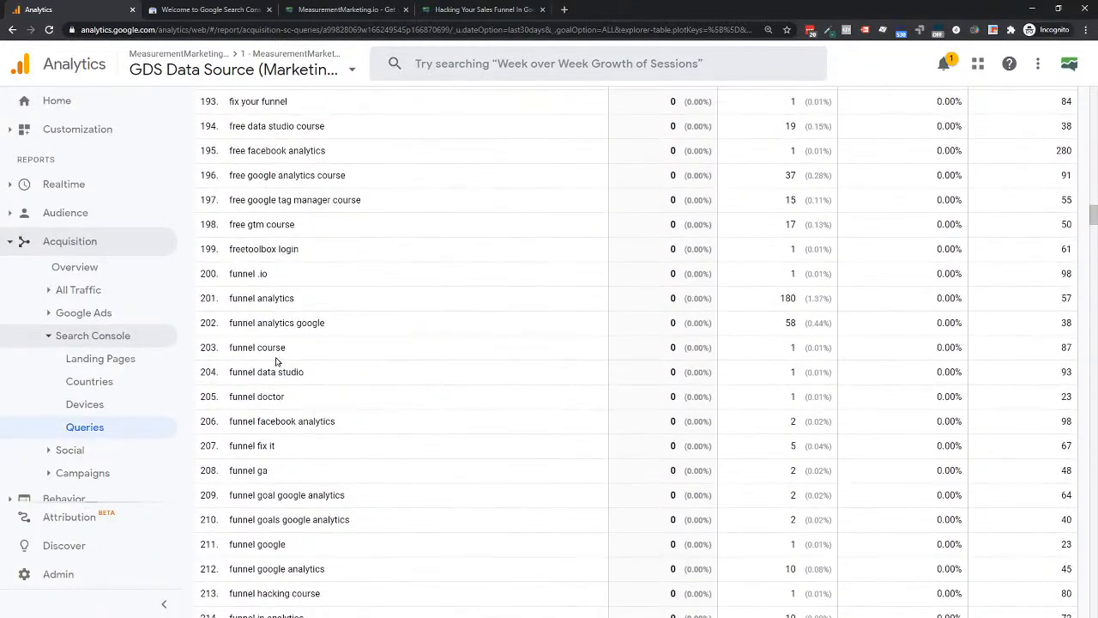
{"action": "scroll", "coordinate": [253, 343], "scroll_direction": "down", "scroll_amount": 7}
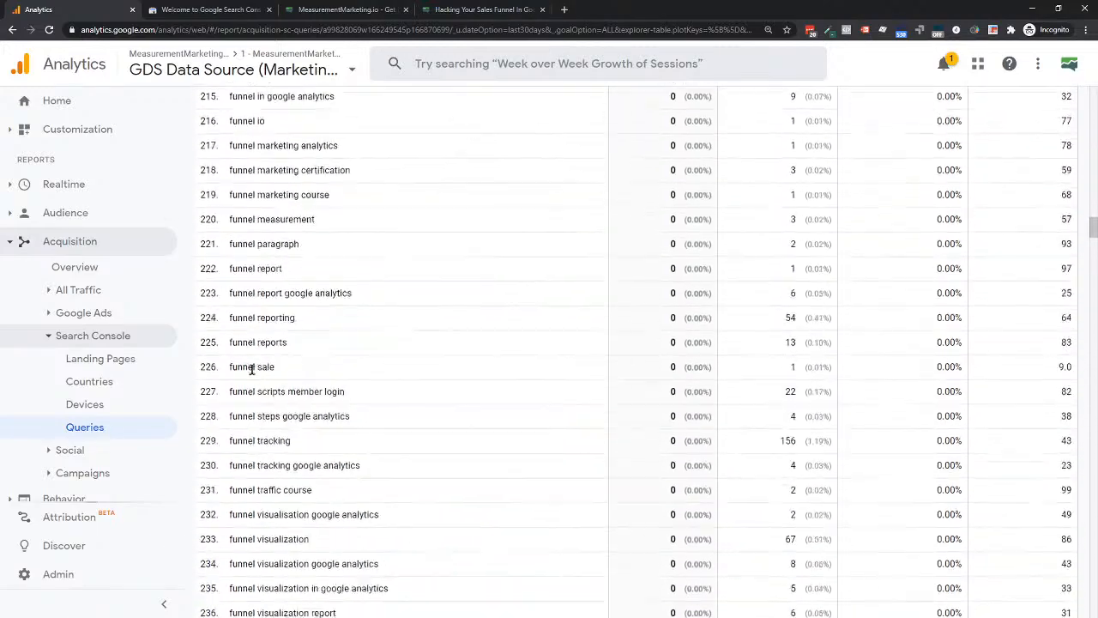
{"action": "scroll", "coordinate": [253, 374], "scroll_direction": "down", "scroll_amount": 4}
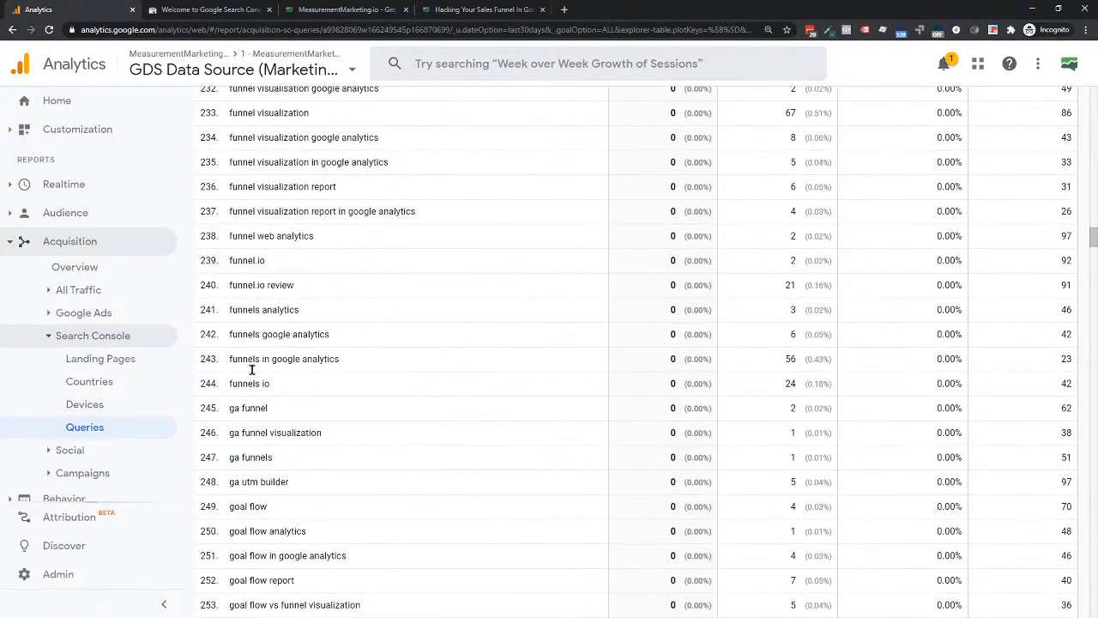
Examine the site-wide queries about goal flow, goal funnels, Google Analytics and Google Data Studio for content ideas
{"action": "scroll", "coordinate": [253, 374], "scroll_direction": "down", "scroll_amount": 2}
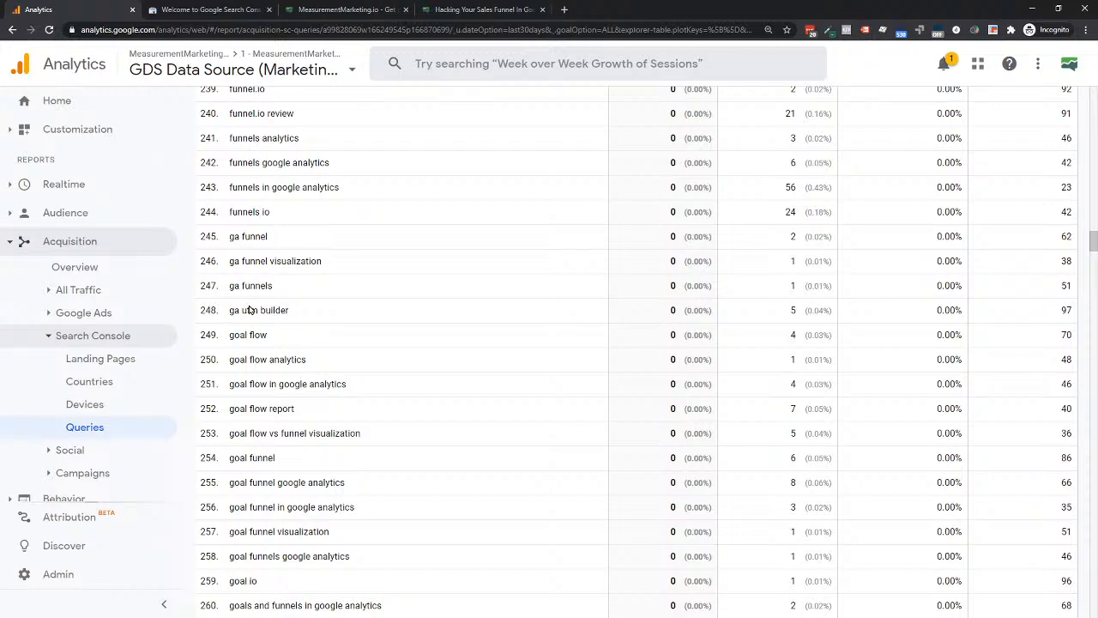
{"action": "scroll", "coordinate": [247, 309], "scroll_direction": "down", "scroll_amount": 1}
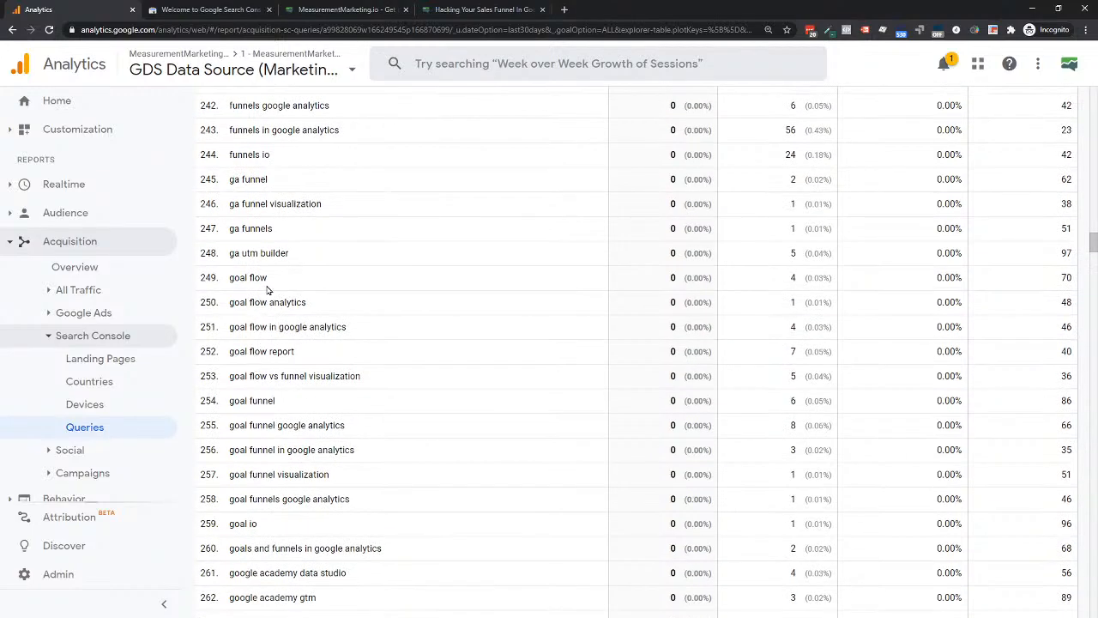
{"action": "scroll", "coordinate": [270, 371], "scroll_direction": "down", "scroll_amount": 1}
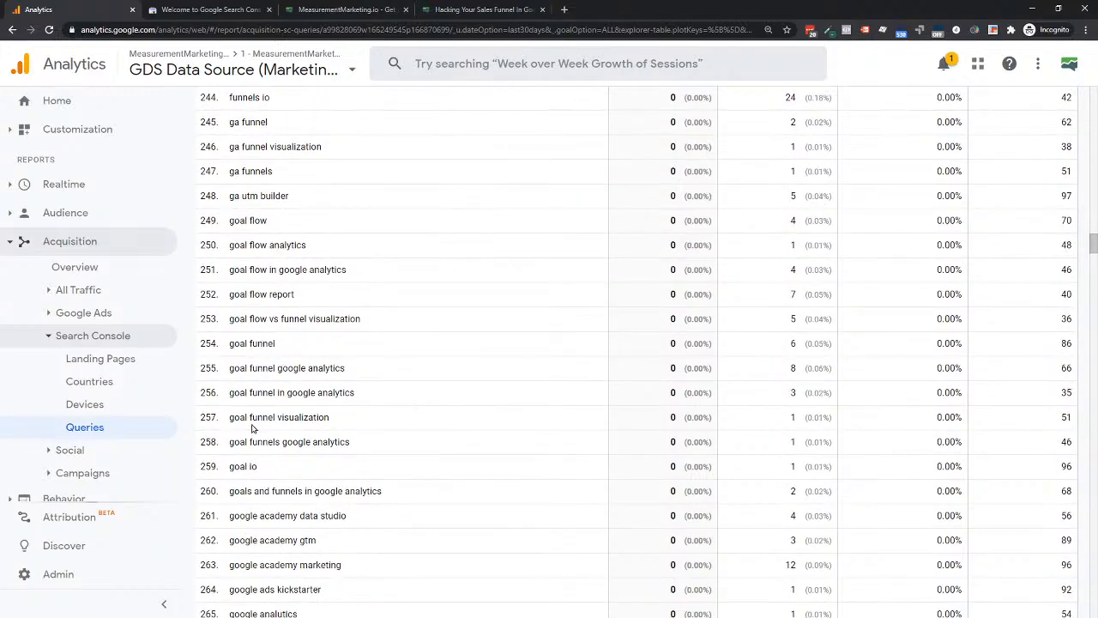
{"action": "scroll", "coordinate": [255, 406], "scroll_direction": "down", "scroll_amount": 10}
{"action": "scroll", "coordinate": [273, 309], "scroll_direction": "down", "scroll_amount": 12}
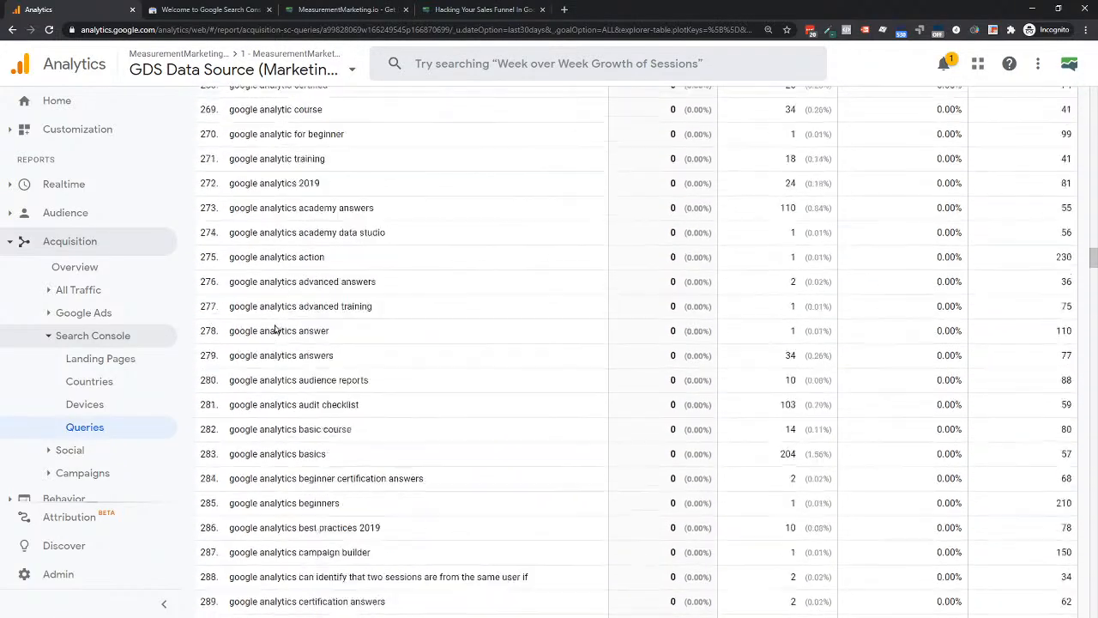
{"action": "scroll", "coordinate": [271, 341], "scroll_direction": "down", "scroll_amount": 17}
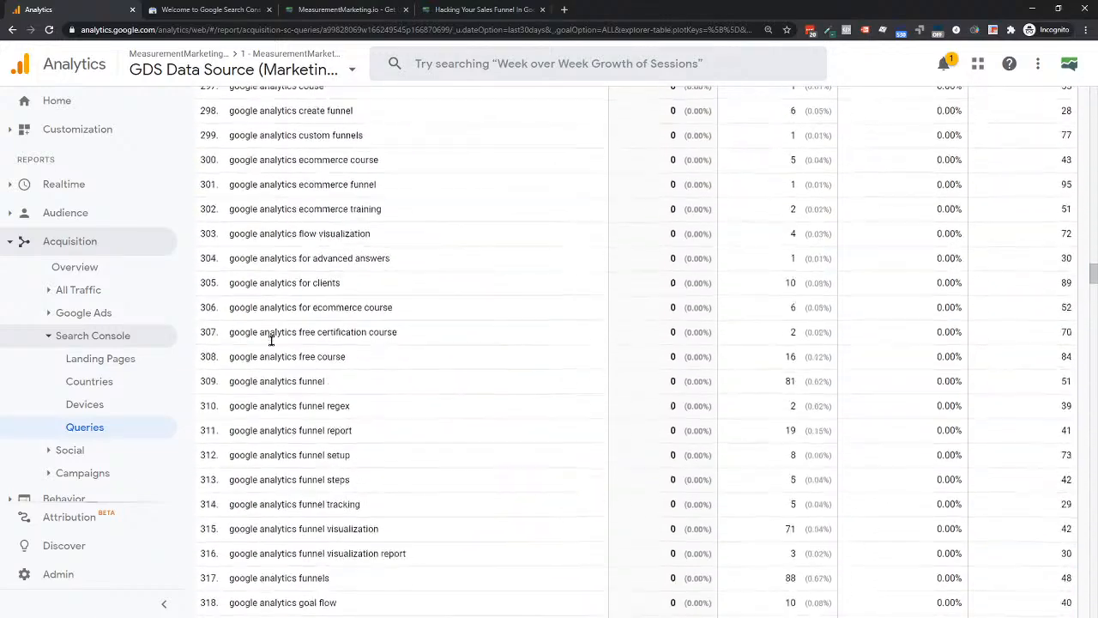
{"action": "scroll", "coordinate": [271, 342], "scroll_direction": "down", "scroll_amount": 15}
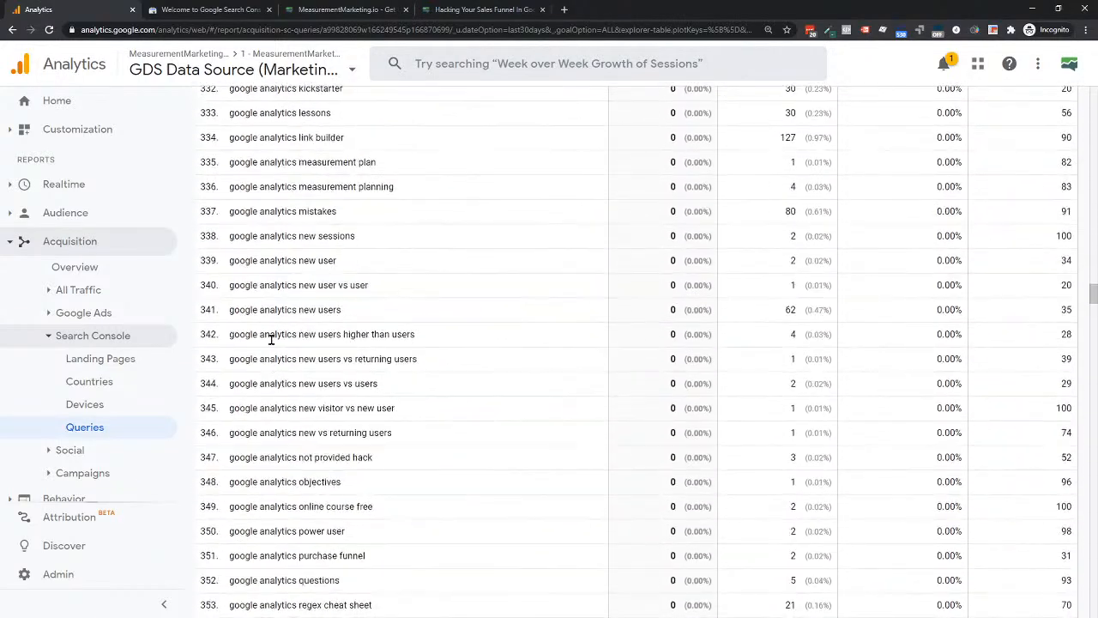
{"action": "scroll", "coordinate": [273, 343], "scroll_direction": "down", "scroll_amount": 3}
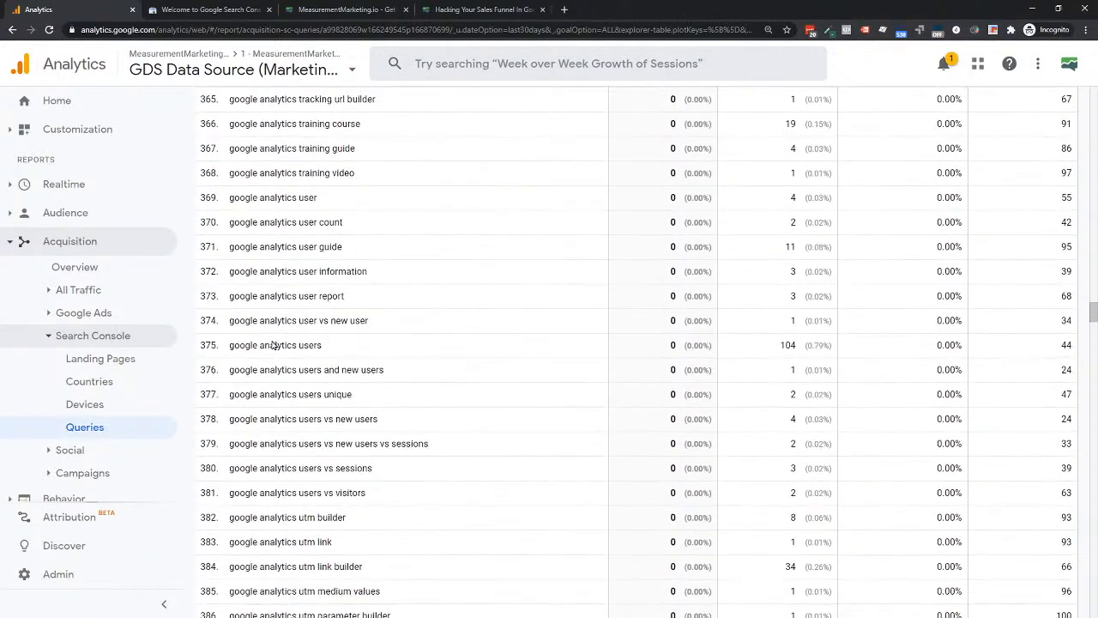
{"action": "scroll", "coordinate": [271, 342], "scroll_direction": "down", "scroll_amount": 15}
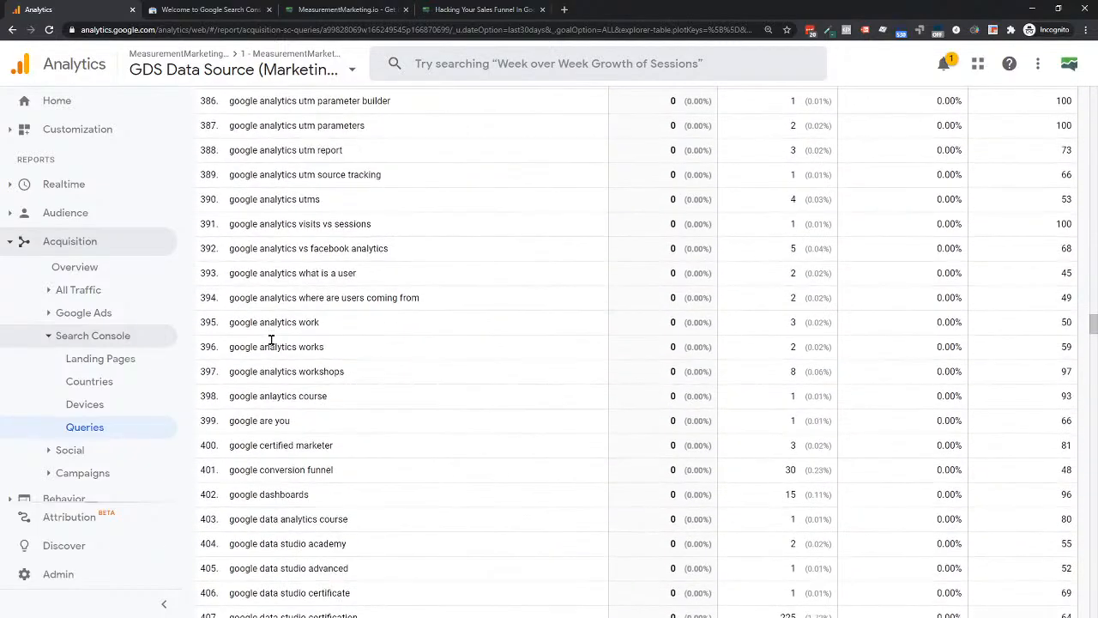
{"action": "scroll", "coordinate": [271, 341], "scroll_direction": "down", "scroll_amount": 11}
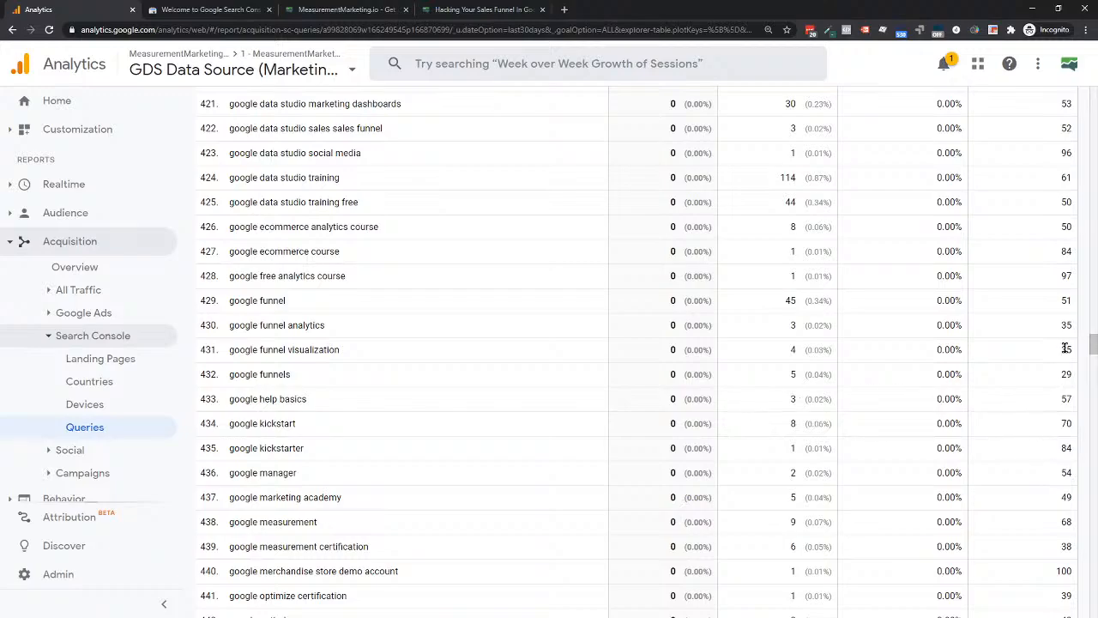
Return to the Search Console Landing Pages report and set its conversions to Goal 16: Lead
{"action": "left_click_drag", "start_coordinate": [1093, 347], "coordinate": [1093, 98]}
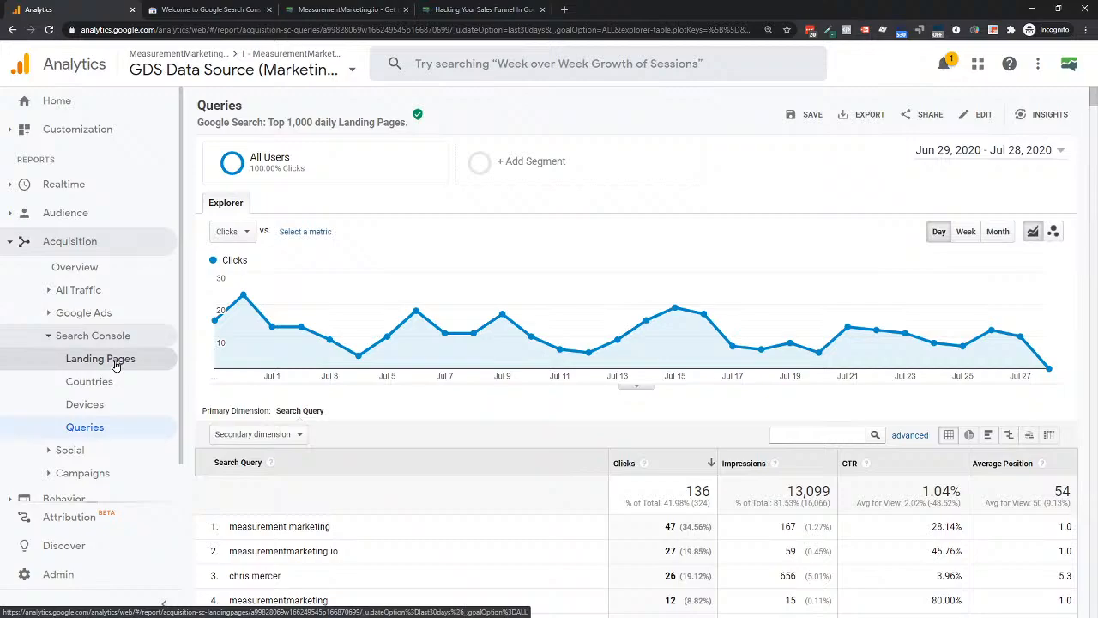
{"action": "left_click", "coordinate": [116, 364]}
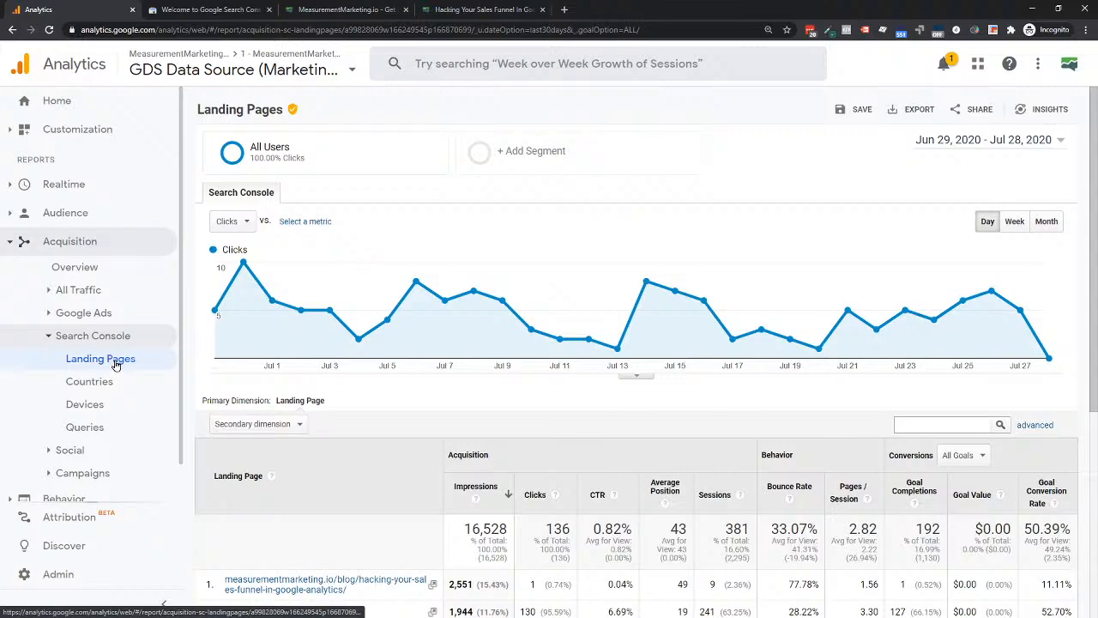
{"action": "scroll", "coordinate": [116, 365], "scroll_direction": "down", "scroll_amount": 1}
{"action": "scroll", "coordinate": [321, 422], "scroll_direction": "down", "scroll_amount": 3}
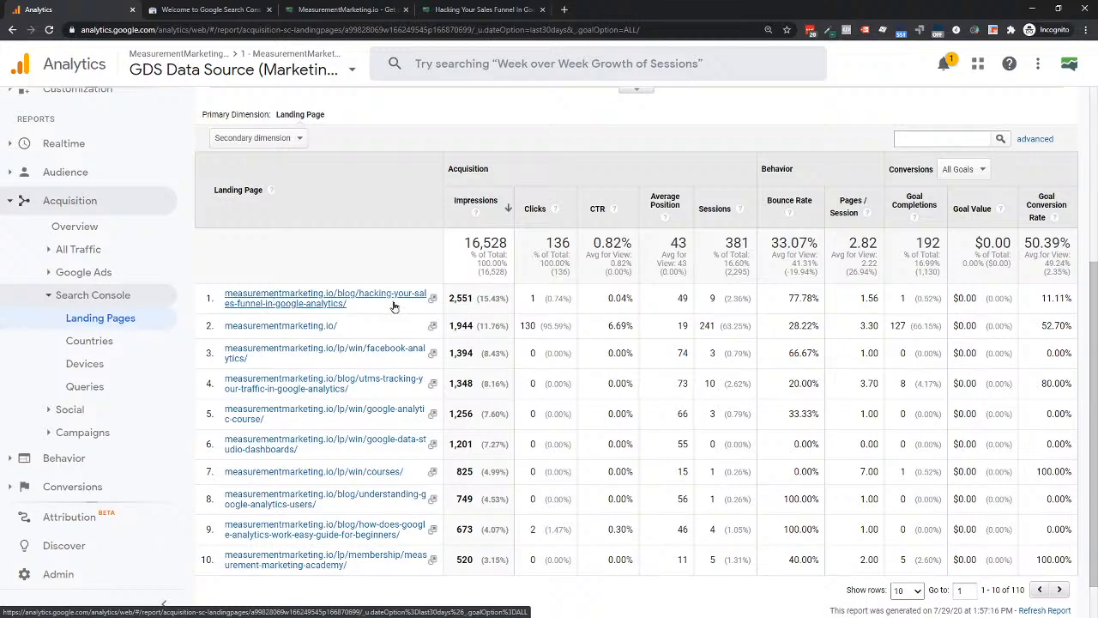
{"action": "left_click", "coordinate": [957, 169]}
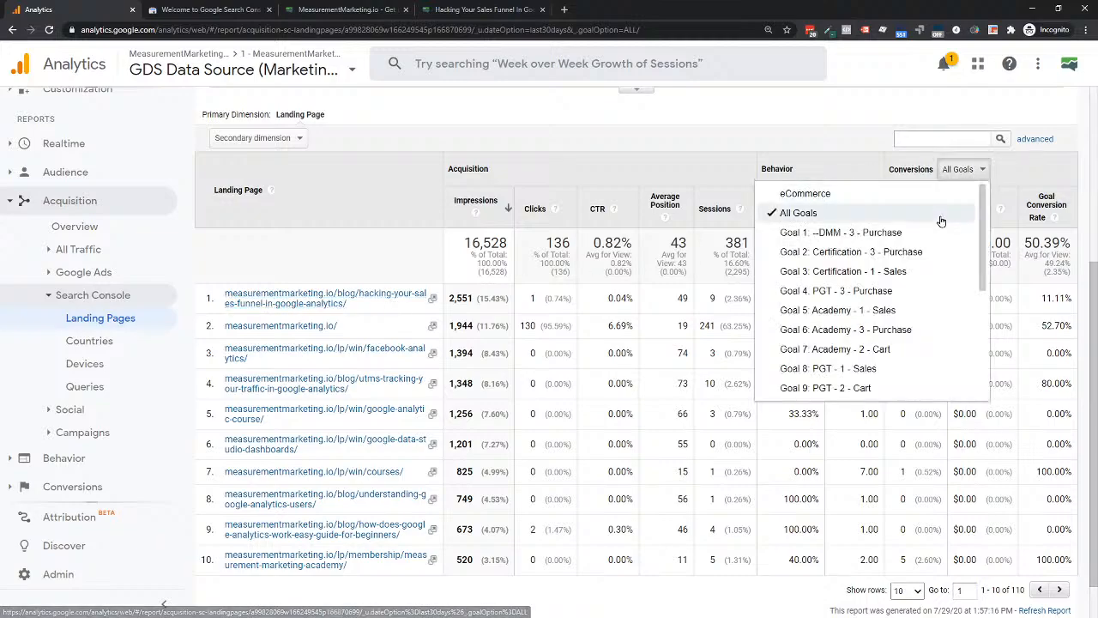
{"action": "scroll", "coordinate": [825, 235], "scroll_direction": "down", "scroll_amount": 2}
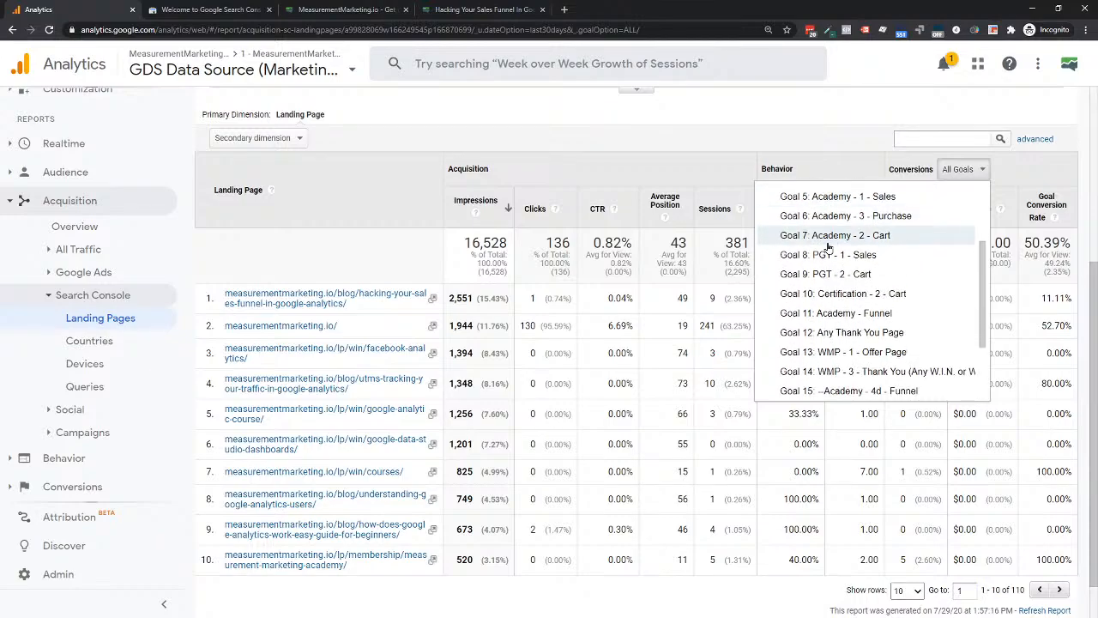
{"action": "scroll", "coordinate": [837, 370], "scroll_direction": "down", "scroll_amount": 2}
{"action": "left_click", "coordinate": [858, 353]}
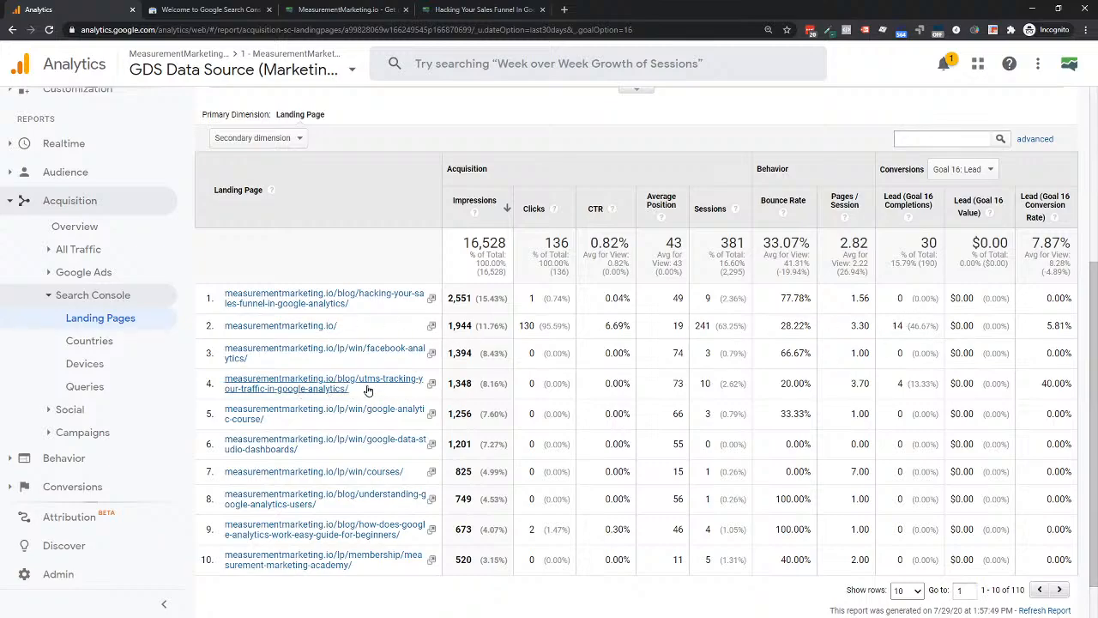
Sort the landing pages by Lead completions in descending order and open the search queries of the utms-tracking-your-traffic-in-google-analytics page
{"action": "double_click", "coordinate": [903, 386]}
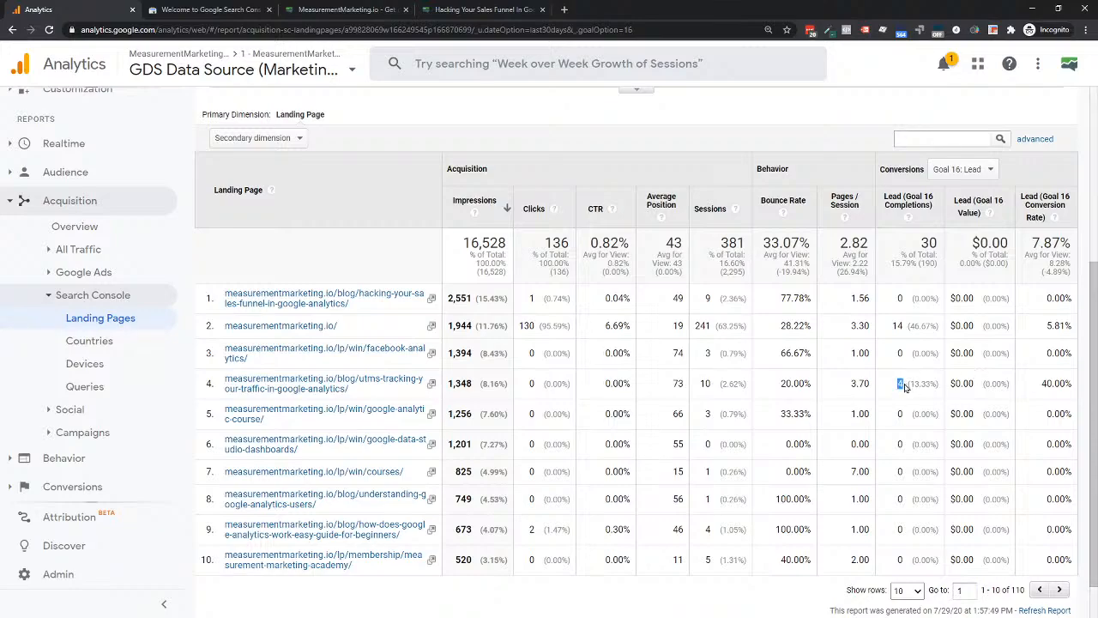
{"action": "left_click", "coordinate": [896, 204]}
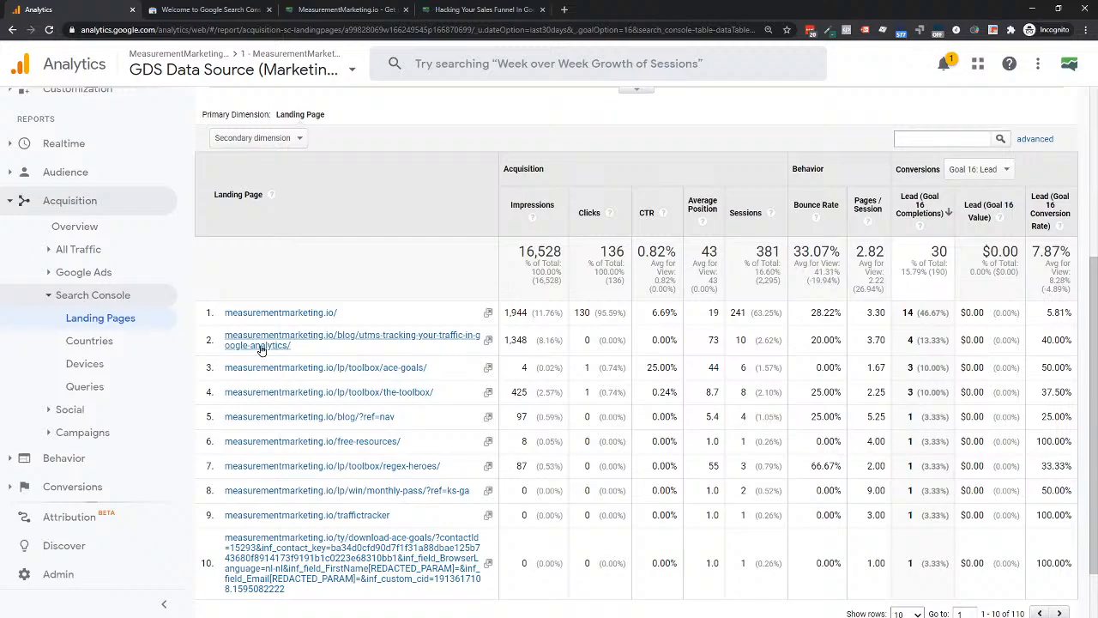
{"action": "left_click_drag", "start_coordinate": [297, 347], "coordinate": [228, 344]}
{"action": "left_click", "coordinate": [290, 347]}
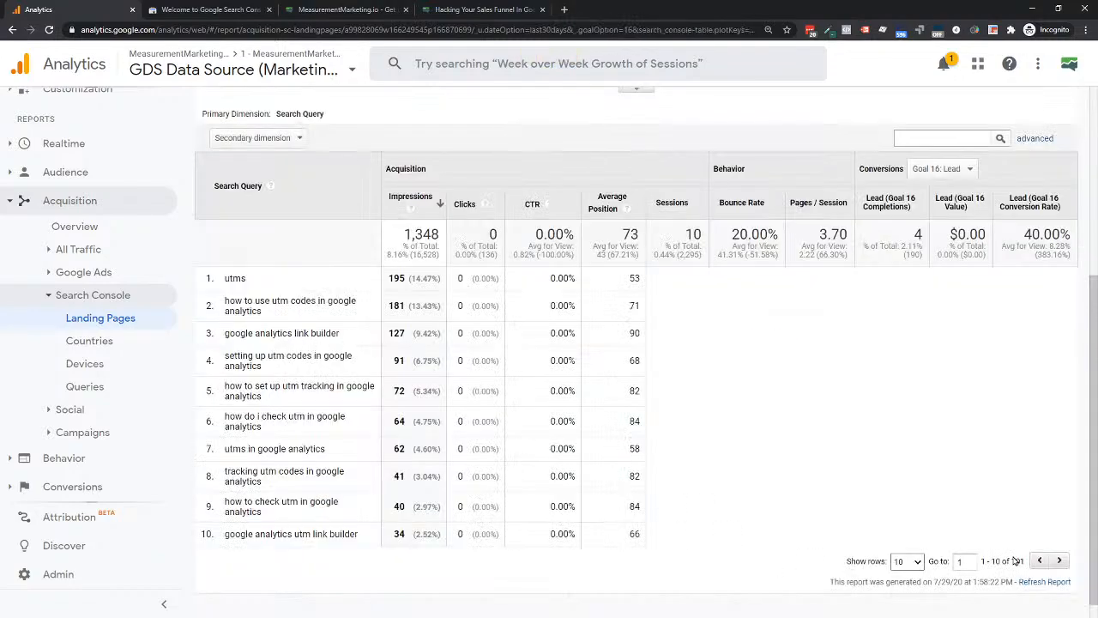
Expand the number of rows shown for the UTM tracking page's search queries and review the list
{"action": "left_click", "coordinate": [907, 561]}
{"action": "left_click", "coordinate": [907, 540]}
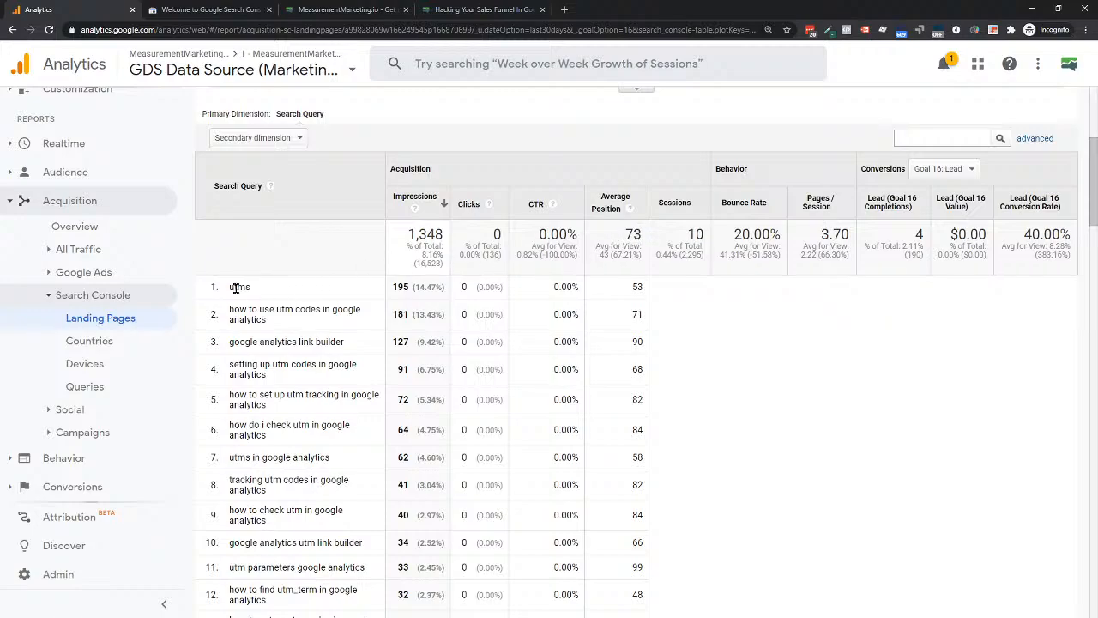
{"action": "scroll", "coordinate": [283, 324], "scroll_direction": "down", "scroll_amount": 1}
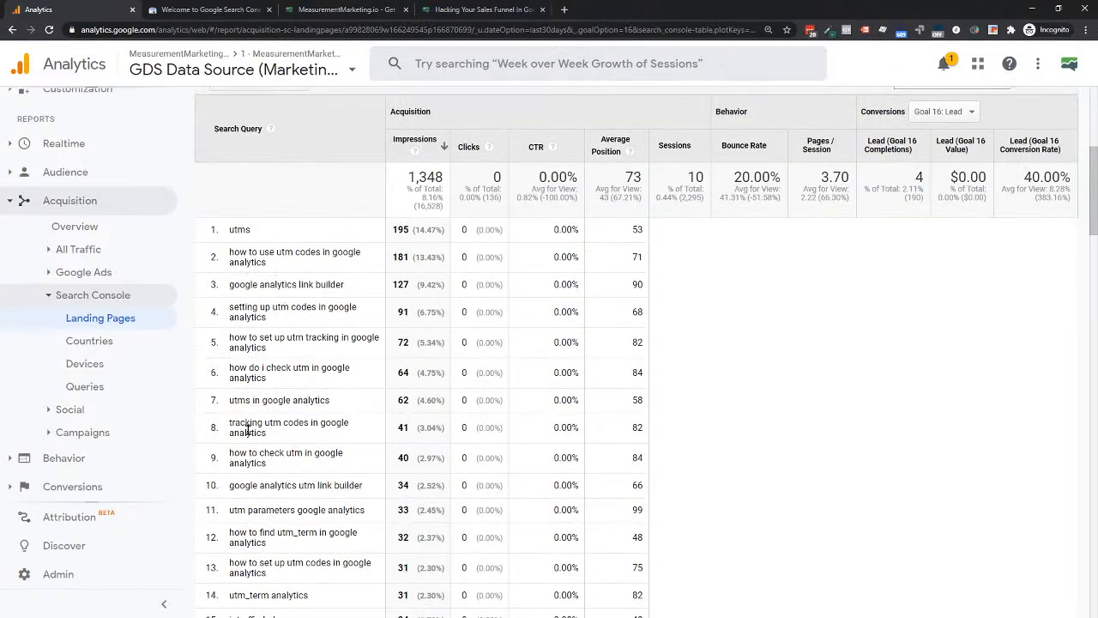
Examine the UTM tracking page's search queries for specific subtopics, marking the utm_content queries and "utm_term analytics"
{"action": "scroll", "coordinate": [247, 429], "scroll_direction": "down", "scroll_amount": 5}
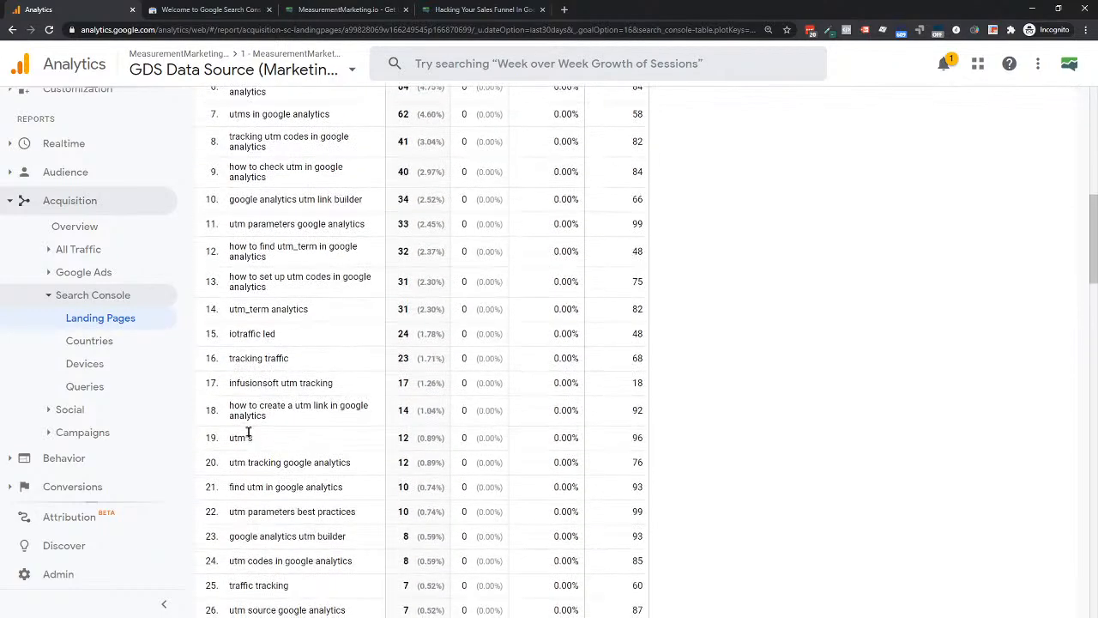
{"action": "scroll", "coordinate": [248, 434], "scroll_direction": "down", "scroll_amount": 8}
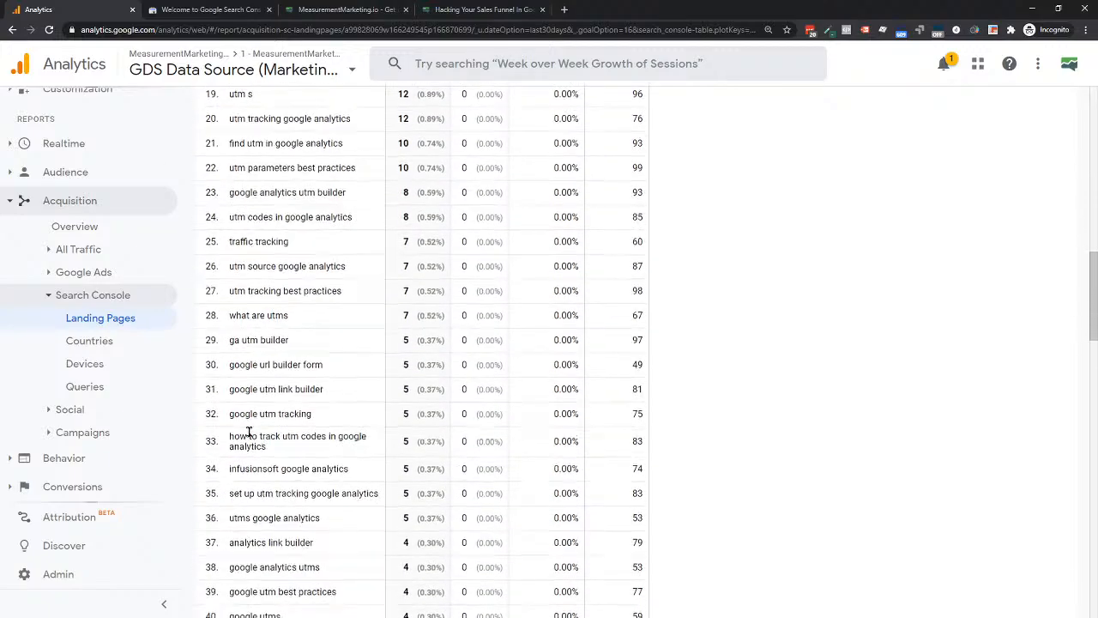
{"action": "scroll", "coordinate": [248, 433], "scroll_direction": "down", "scroll_amount": 6}
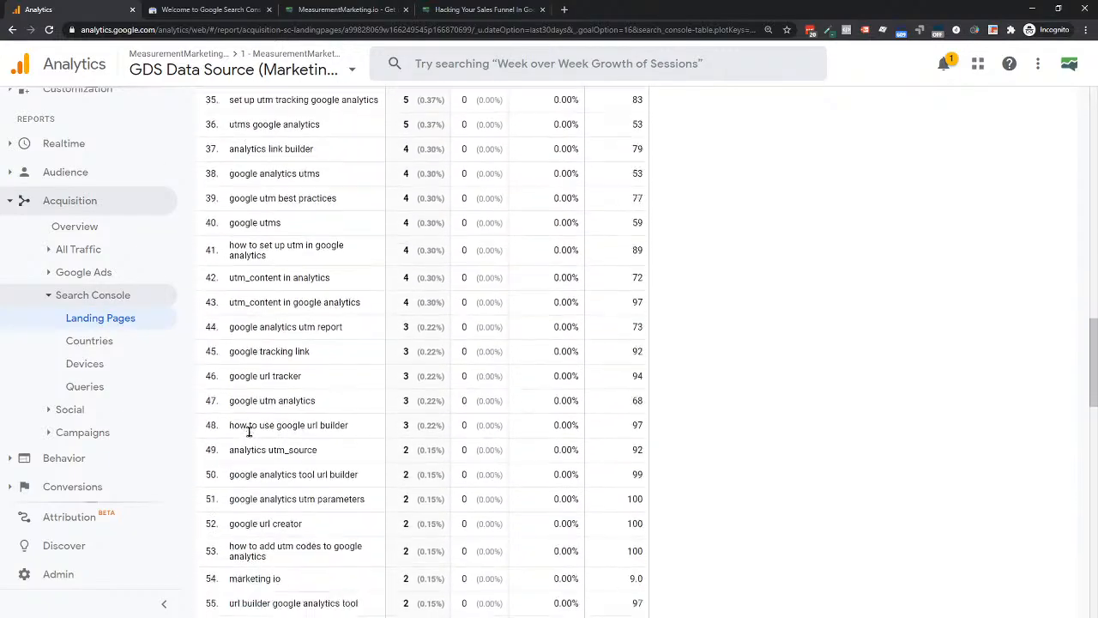
{"action": "scroll", "coordinate": [248, 433], "scroll_direction": "up", "scroll_amount": 1}
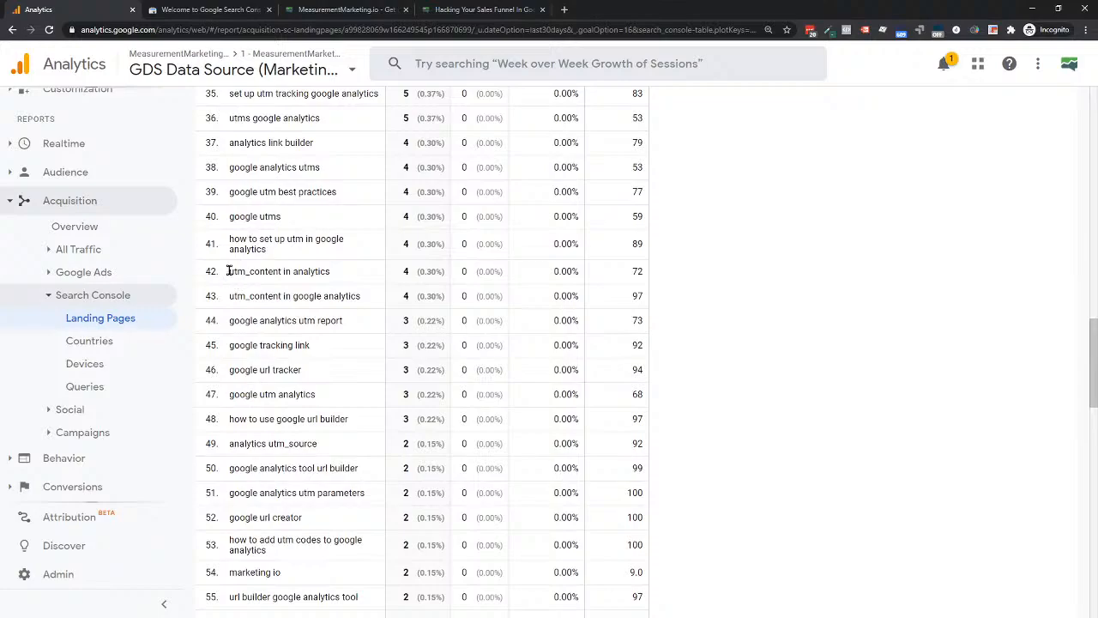
{"action": "left_click_drag", "start_coordinate": [228, 271], "coordinate": [283, 273]}
{"action": "left_click_drag", "start_coordinate": [229, 296], "coordinate": [271, 294]}
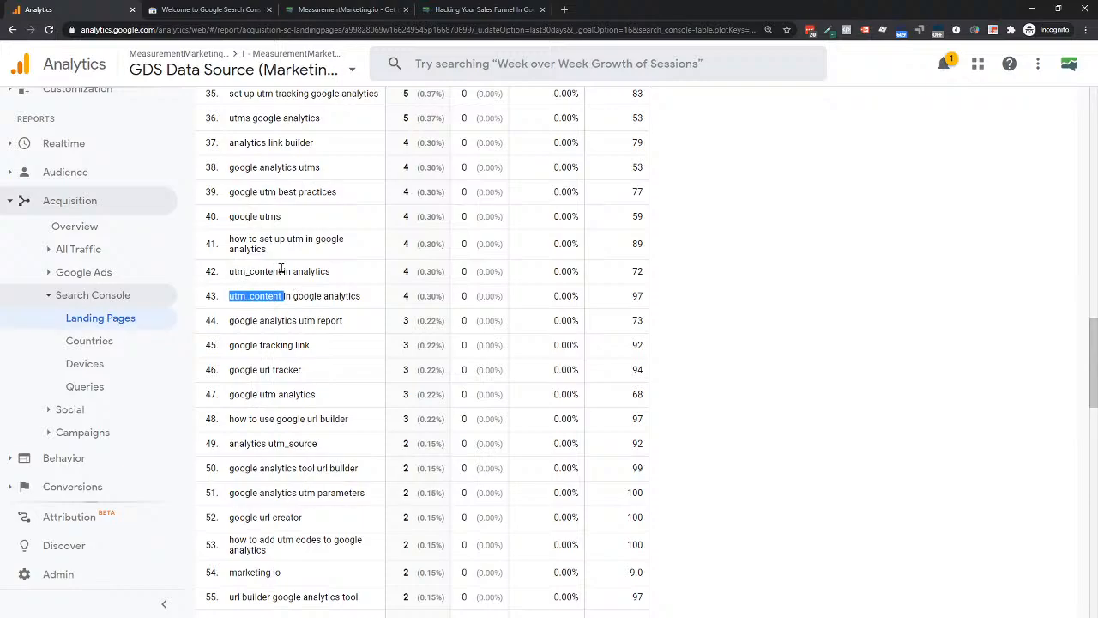
{"action": "scroll", "coordinate": [269, 294], "scroll_direction": "up", "scroll_amount": 7}
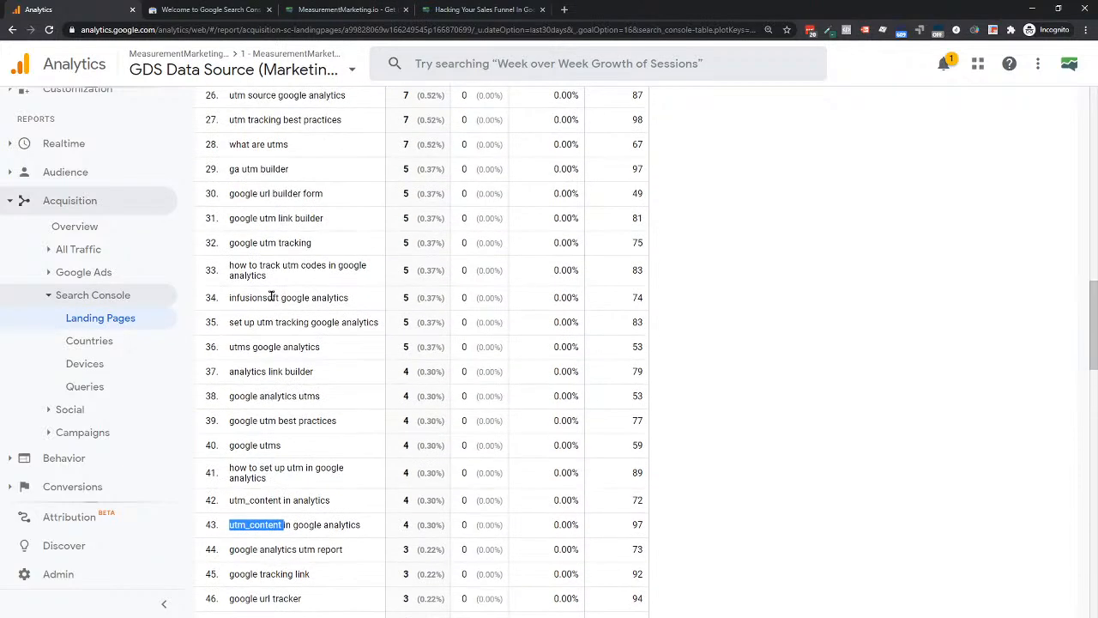
{"action": "scroll", "coordinate": [279, 308], "scroll_direction": "up", "scroll_amount": 1}
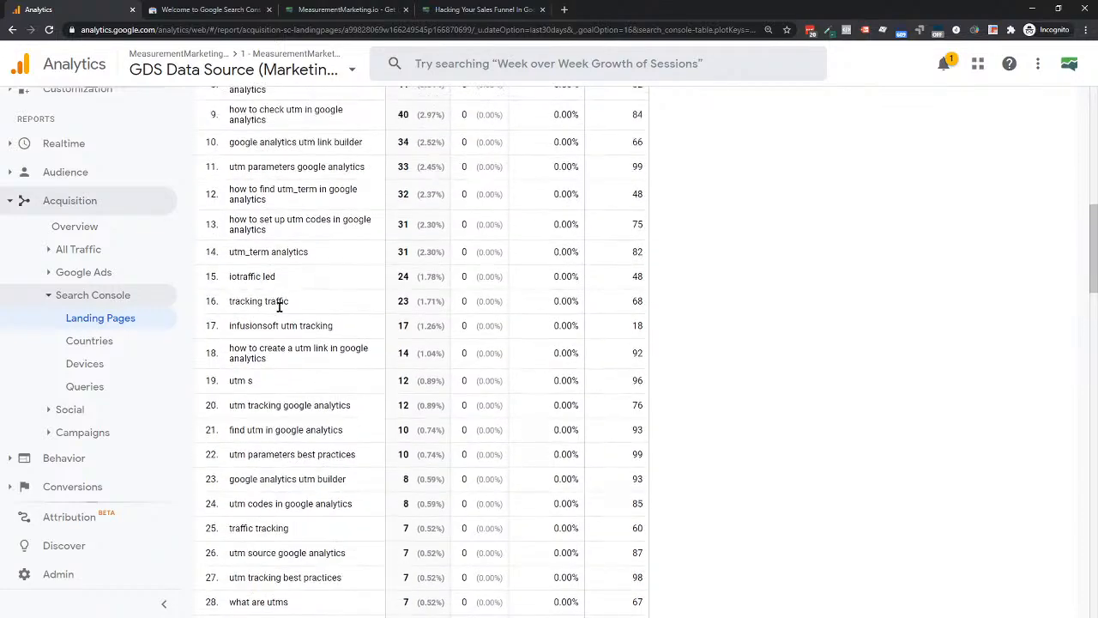
{"action": "left_click_drag", "start_coordinate": [229, 250], "coordinate": [314, 255]}
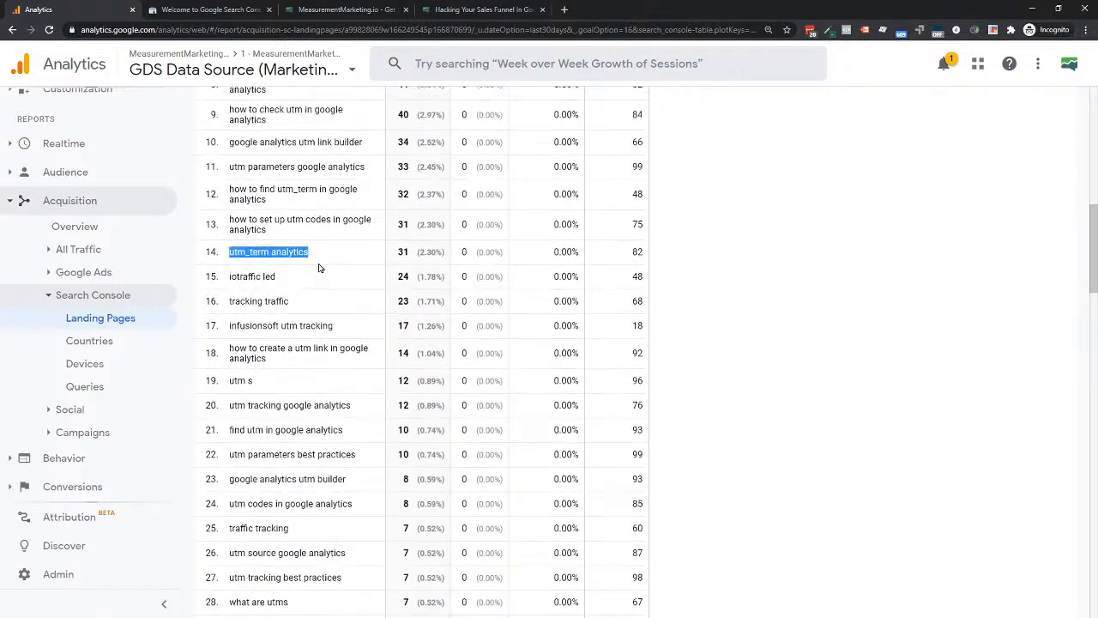
{"action": "scroll", "coordinate": [318, 266], "scroll_direction": "up", "scroll_amount": 3}
{"action": "scroll", "coordinate": [318, 270], "scroll_direction": "up", "scroll_amount": 1}
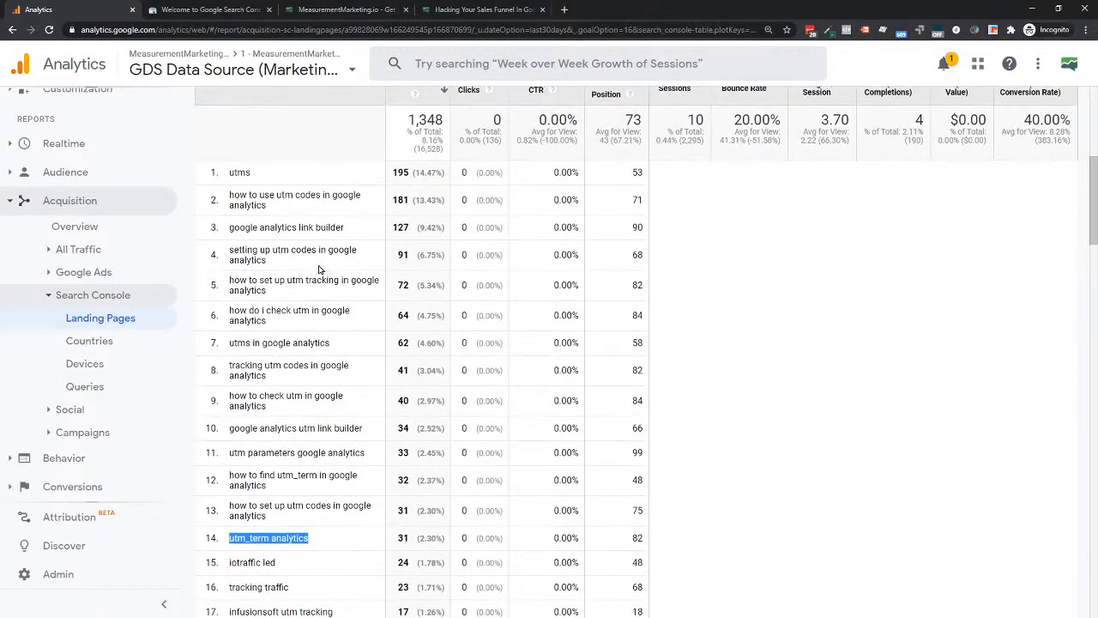
Review the low-impression queries through the end of the list, mark "utm_content google analytics", and return to the report's landing page heading
{"action": "scroll", "coordinate": [318, 274], "scroll_direction": "down", "scroll_amount": 10}
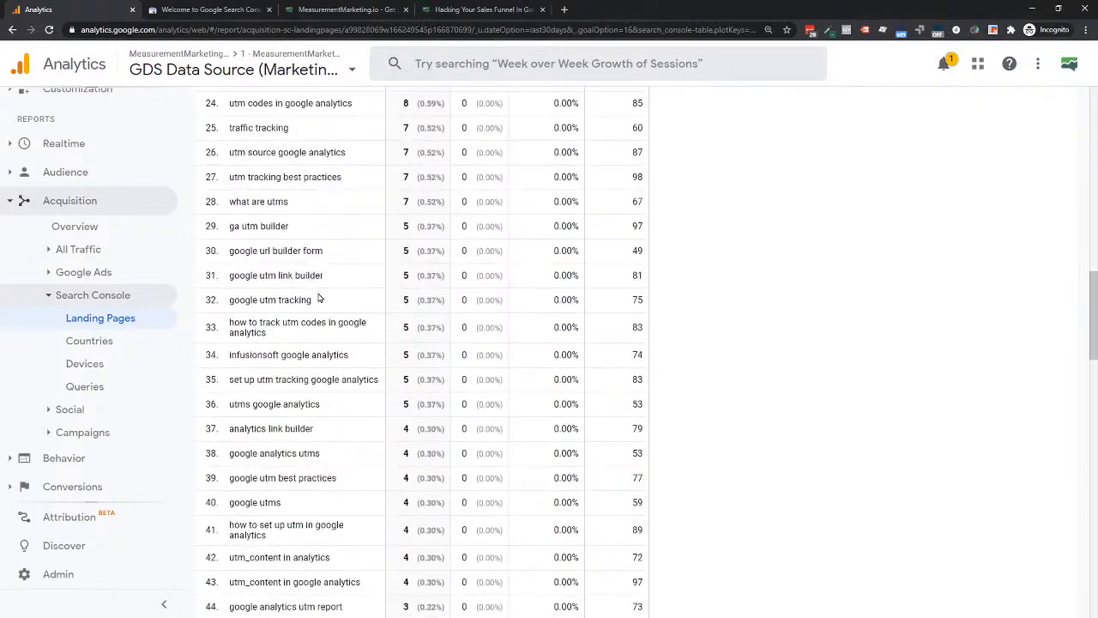
{"action": "scroll", "coordinate": [318, 296], "scroll_direction": "down", "scroll_amount": 9}
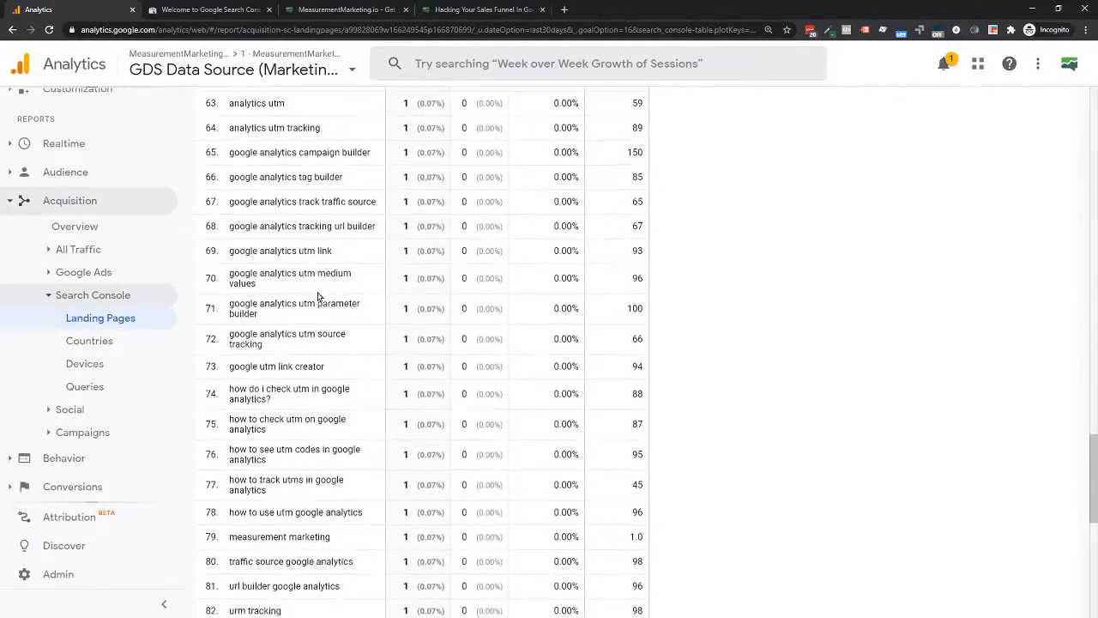
{"action": "scroll", "coordinate": [318, 296], "scroll_direction": "down", "scroll_amount": 2}
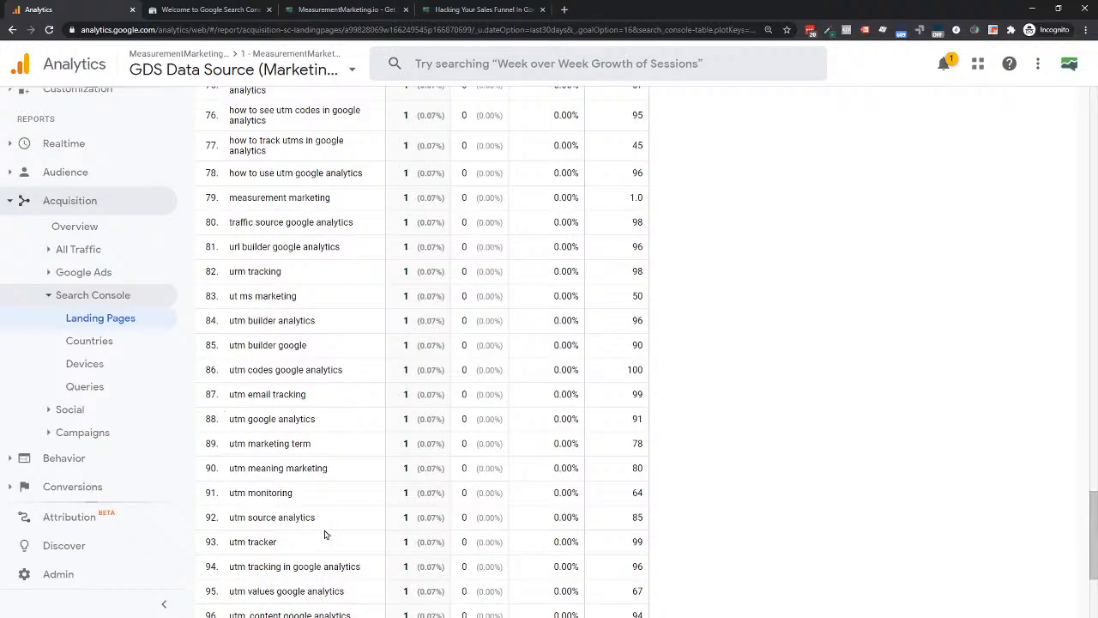
{"action": "scroll", "coordinate": [231, 421], "scroll_direction": "down", "scroll_amount": 3}
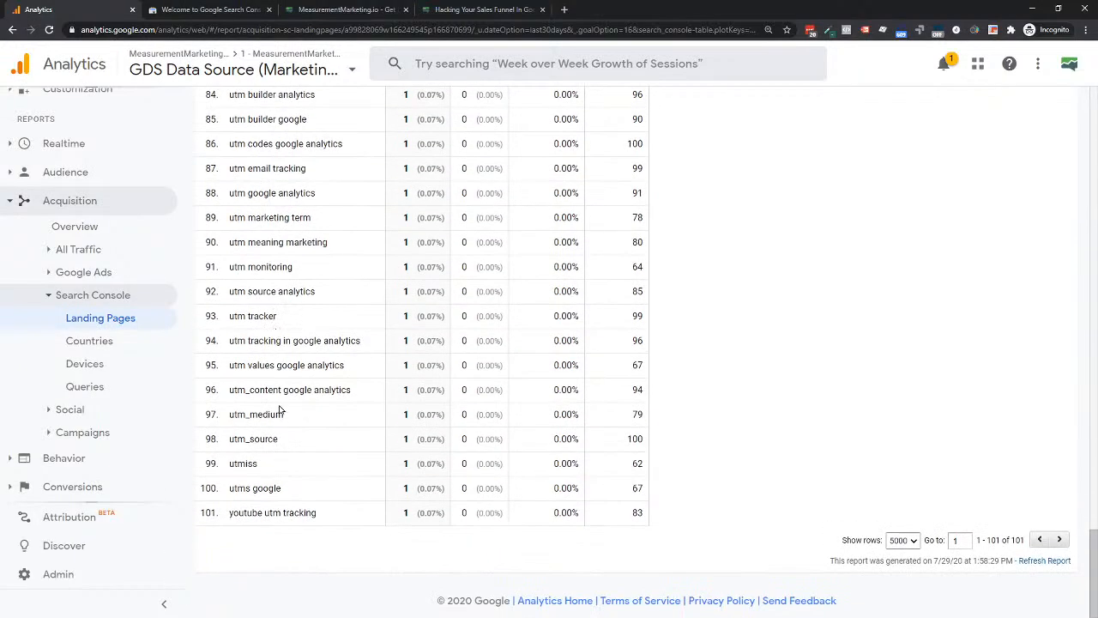
{"action": "left_click_drag", "start_coordinate": [238, 391], "coordinate": [346, 391]}
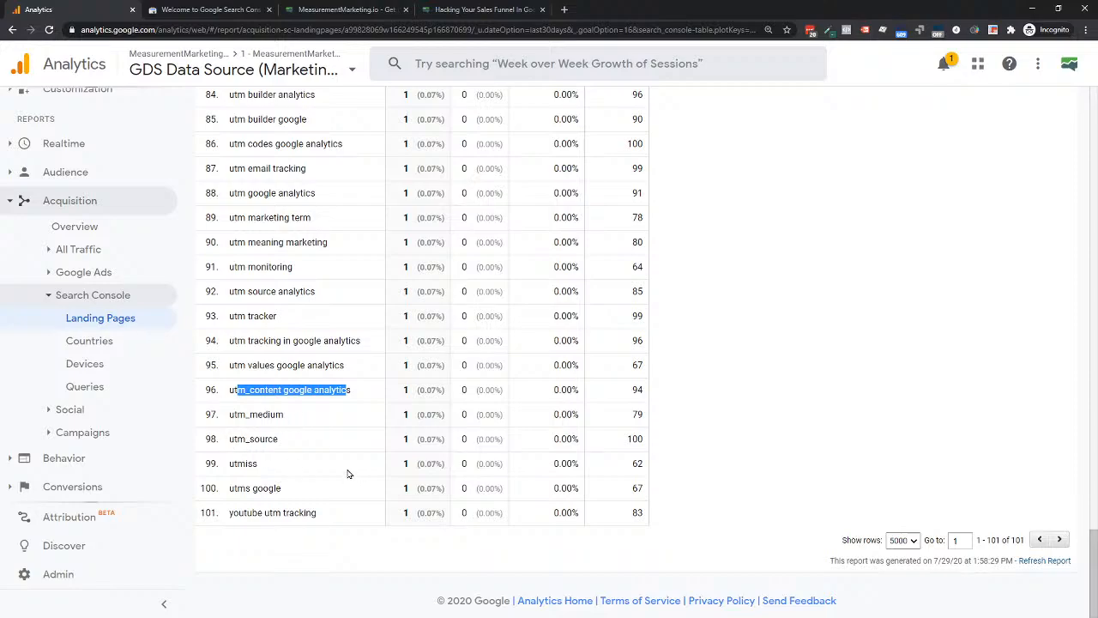
{"action": "scroll", "coordinate": [341, 436], "scroll_direction": "up", "scroll_amount": 20}
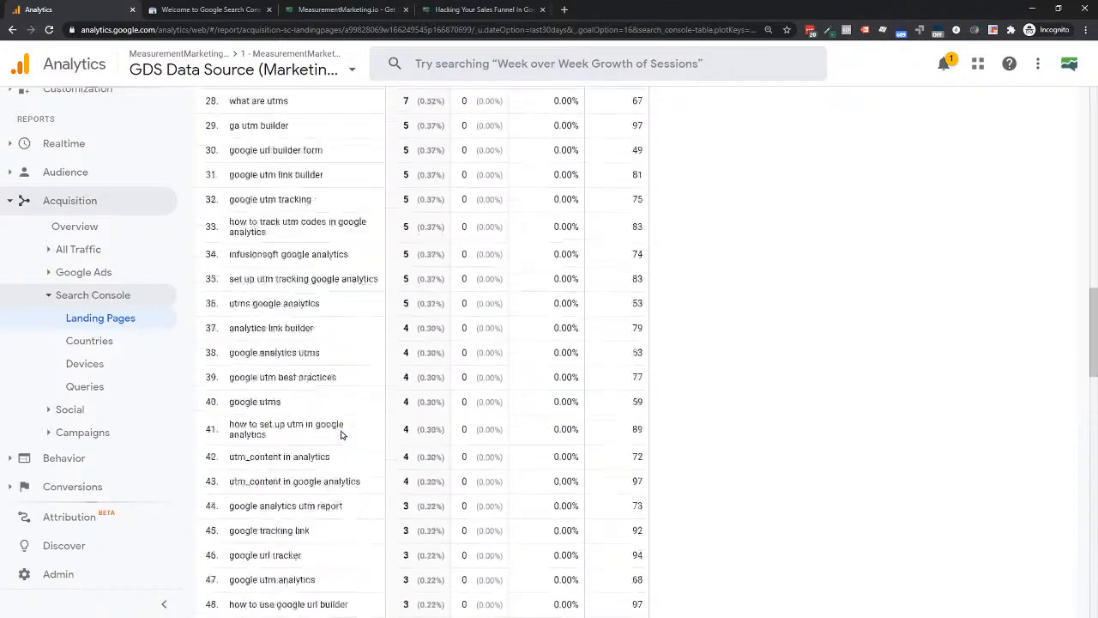
{"action": "scroll", "coordinate": [340, 435], "scroll_direction": "up", "scroll_amount": 4}
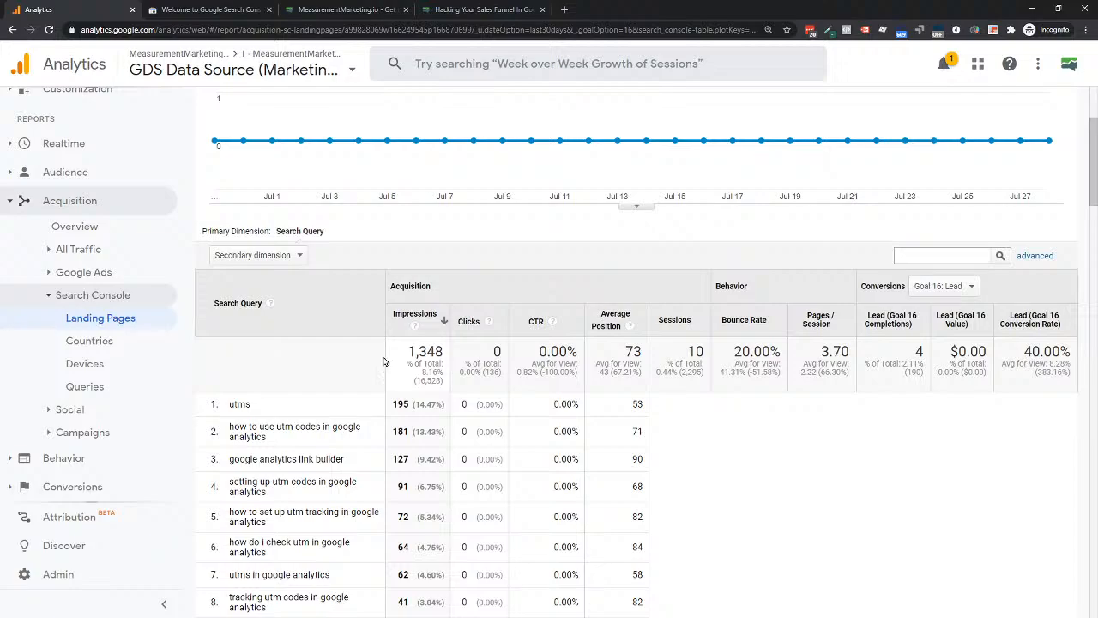
{"action": "scroll", "coordinate": [351, 321], "scroll_direction": "up", "scroll_amount": 1}
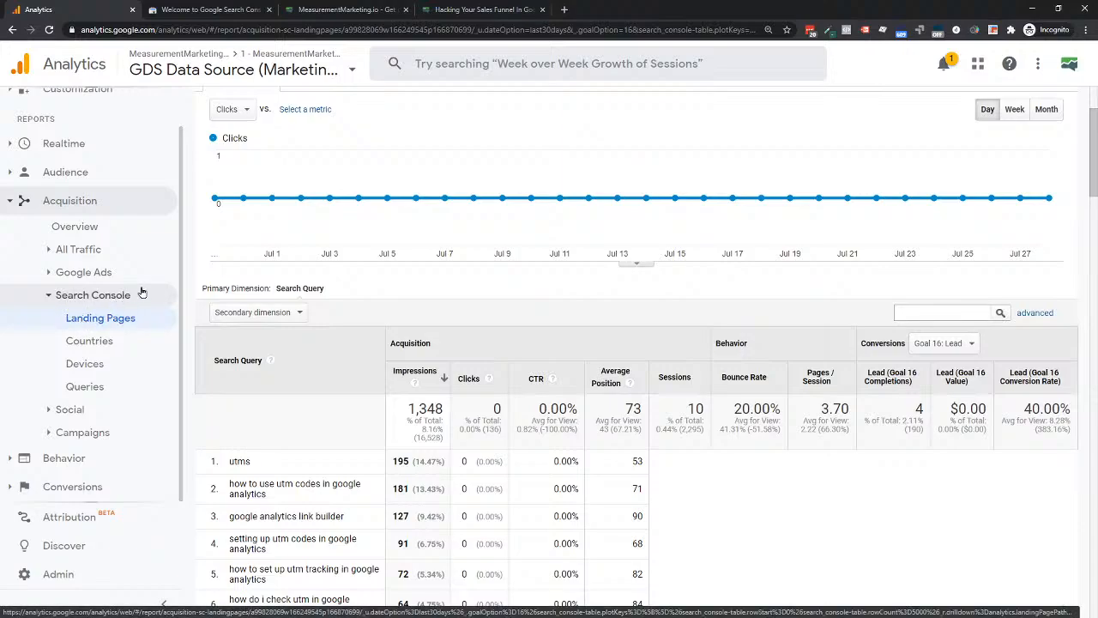
{"action": "scroll", "coordinate": [301, 285], "scroll_direction": "up", "scroll_amount": 2}
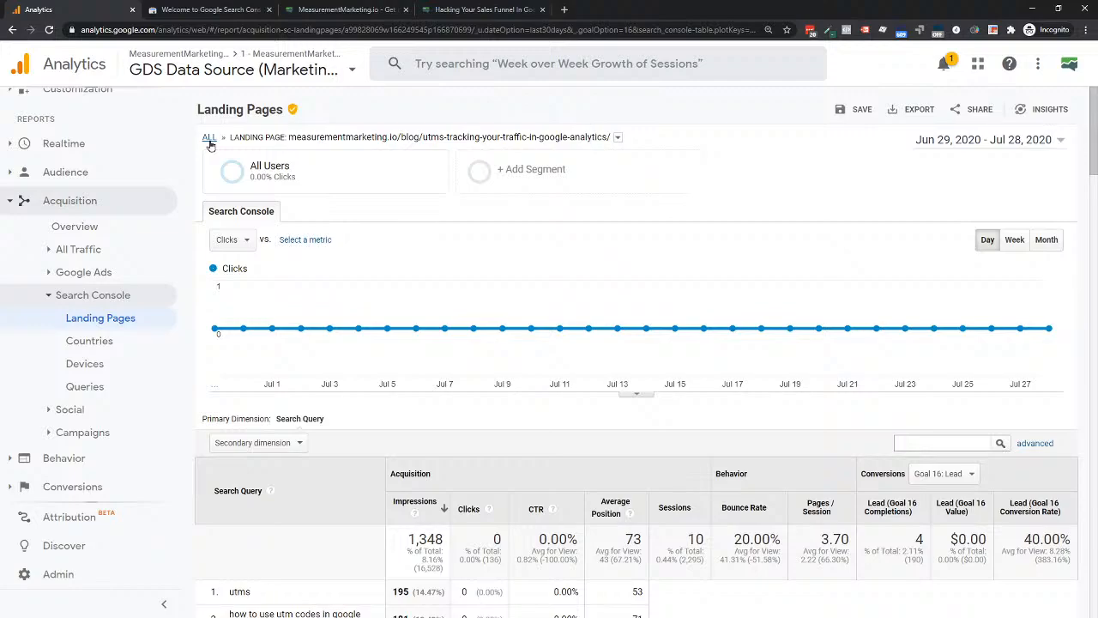
{"action": "scroll", "coordinate": [265, 420], "scroll_direction": "down", "scroll_amount": 3}
{"action": "scroll", "coordinate": [351, 300], "scroll_direction": "up", "scroll_amount": 3}
{"action": "scroll", "coordinate": [363, 385], "scroll_direction": "down", "scroll_amount": 2}
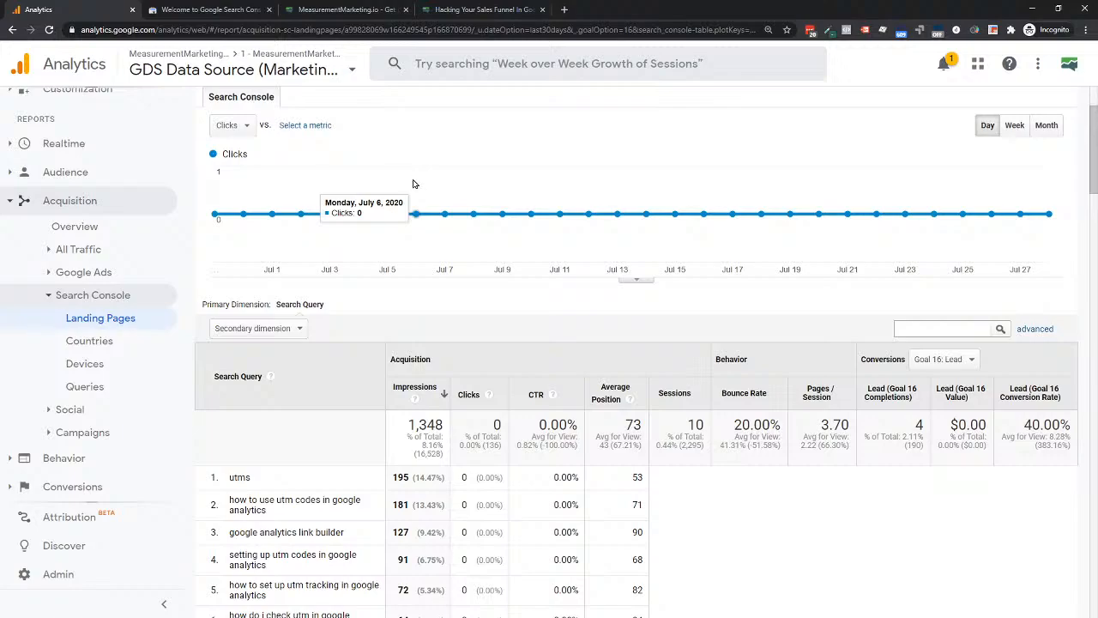
{"action": "scroll", "coordinate": [411, 182], "scroll_direction": "up", "scroll_amount": 3}
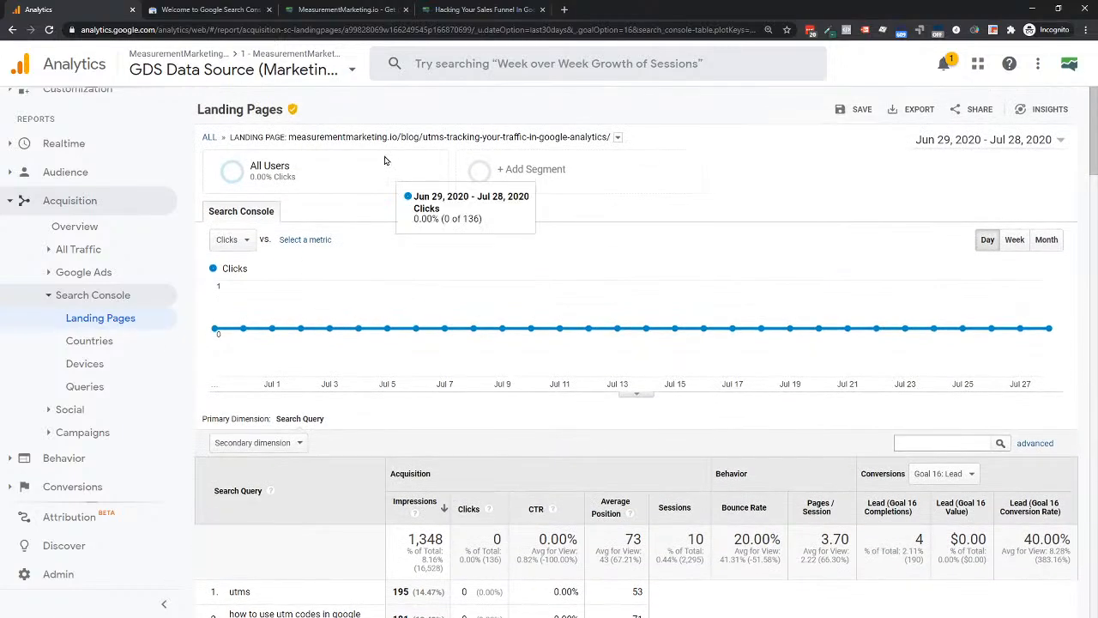